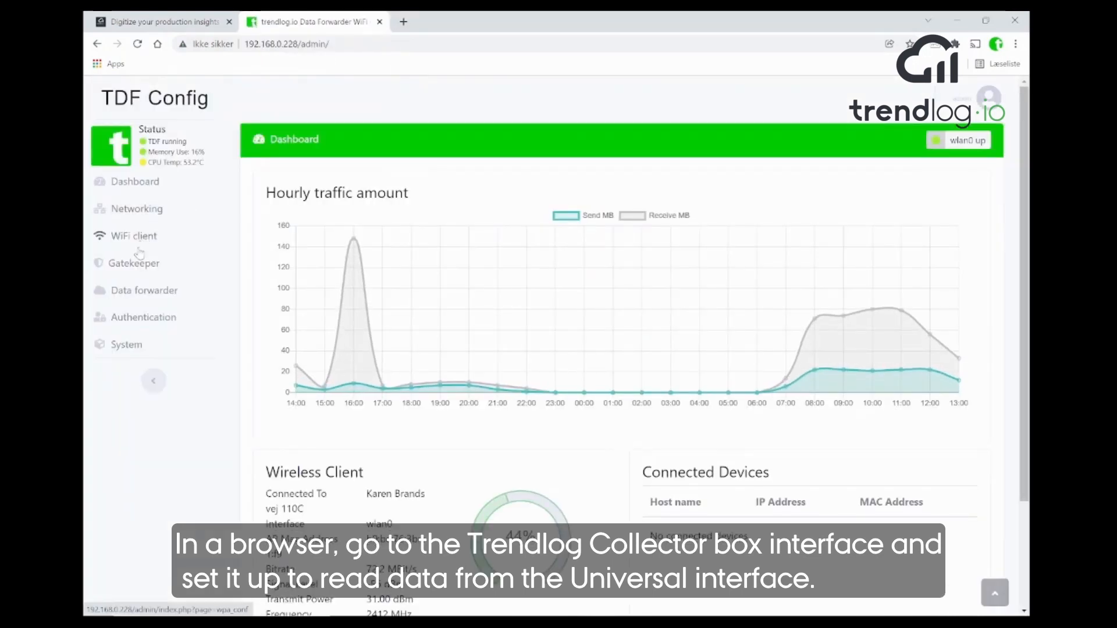
Add a UR Universal Robots protocol to the unit's IO in the data forwarder configuration
left_click(141, 291)
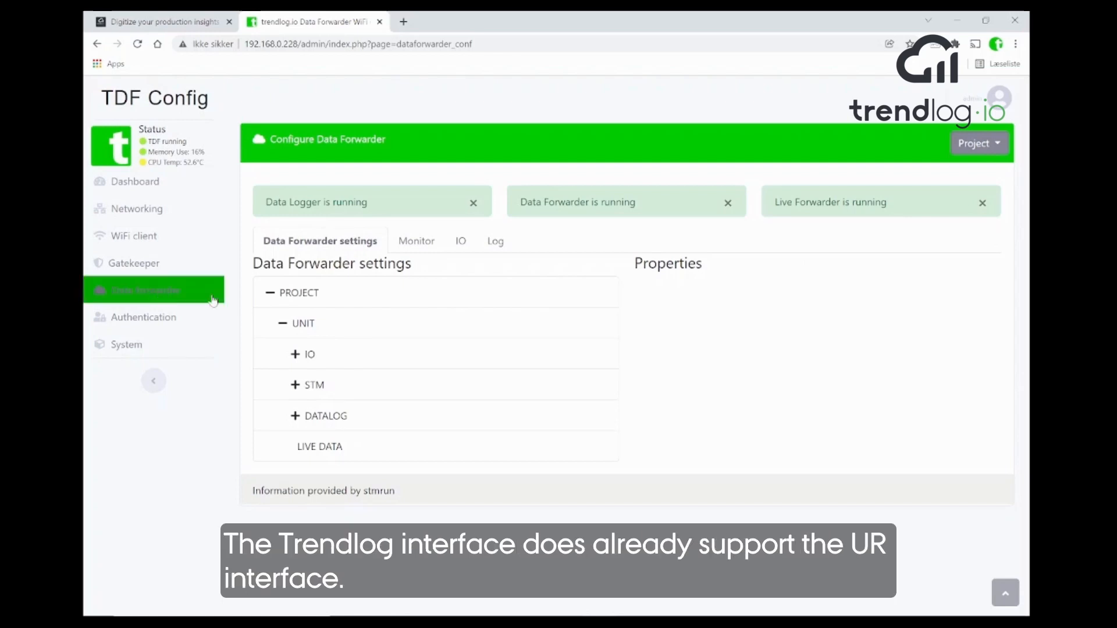
left_click(311, 361)
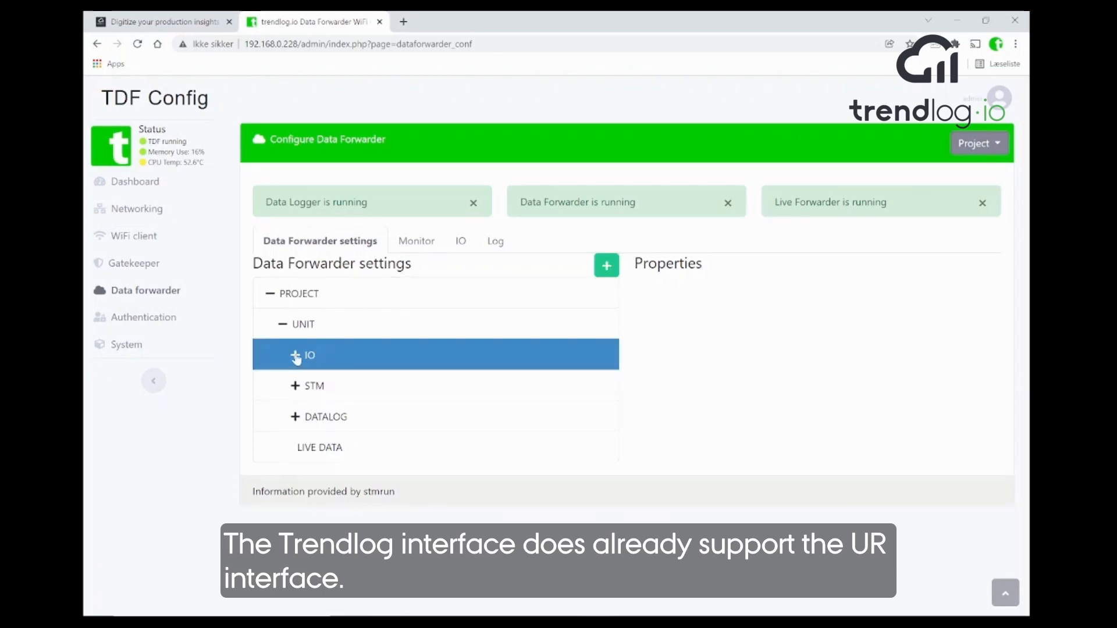
left_click(296, 357)
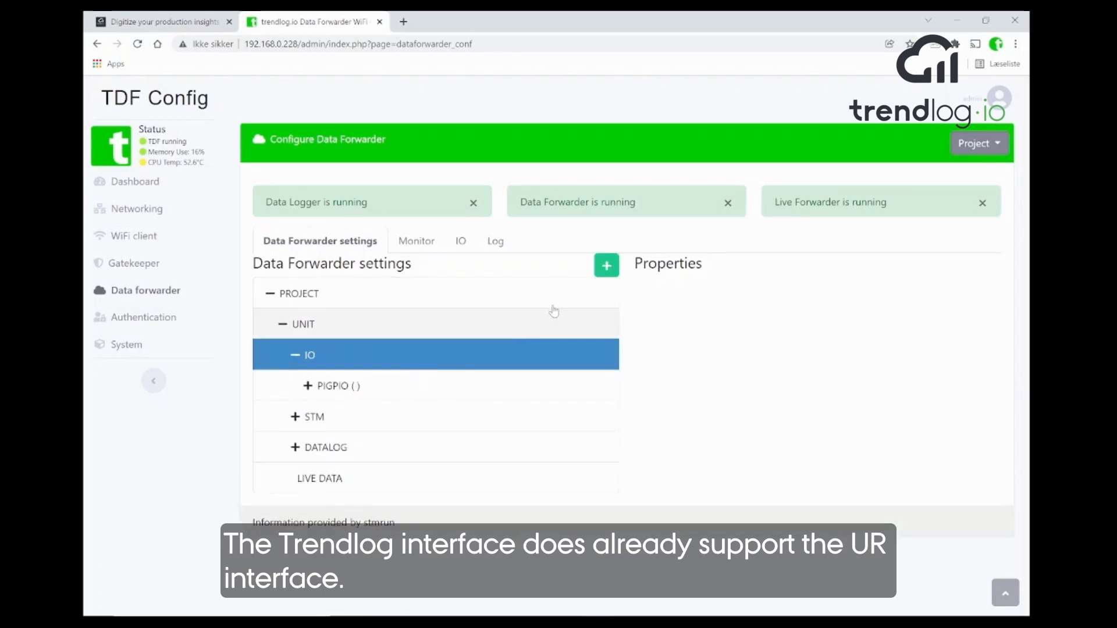
left_click(605, 267)
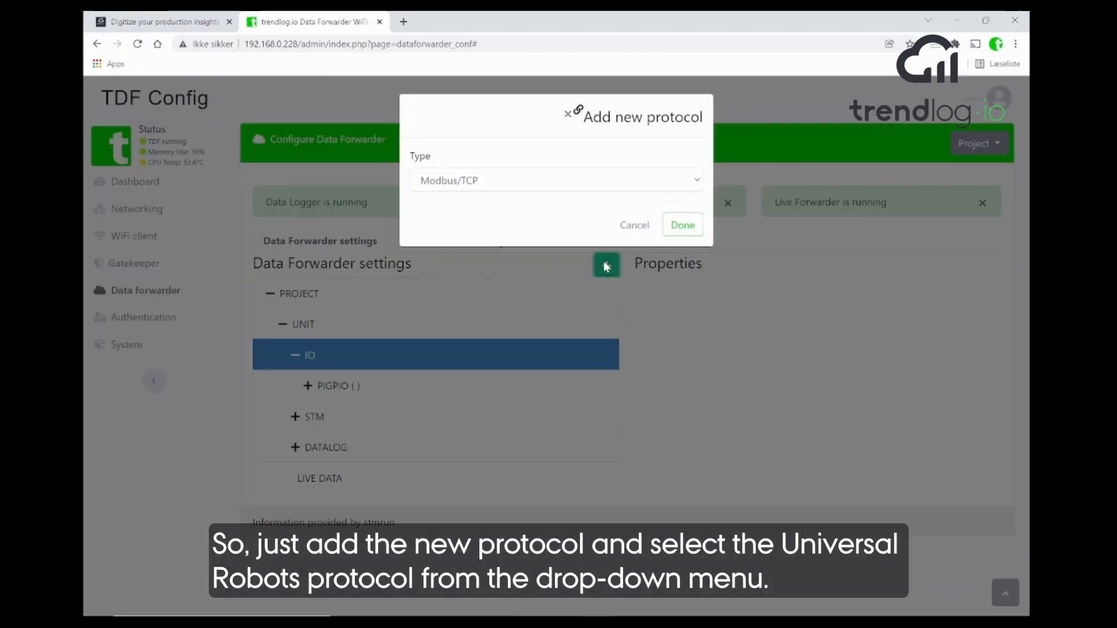
left_click(528, 190)
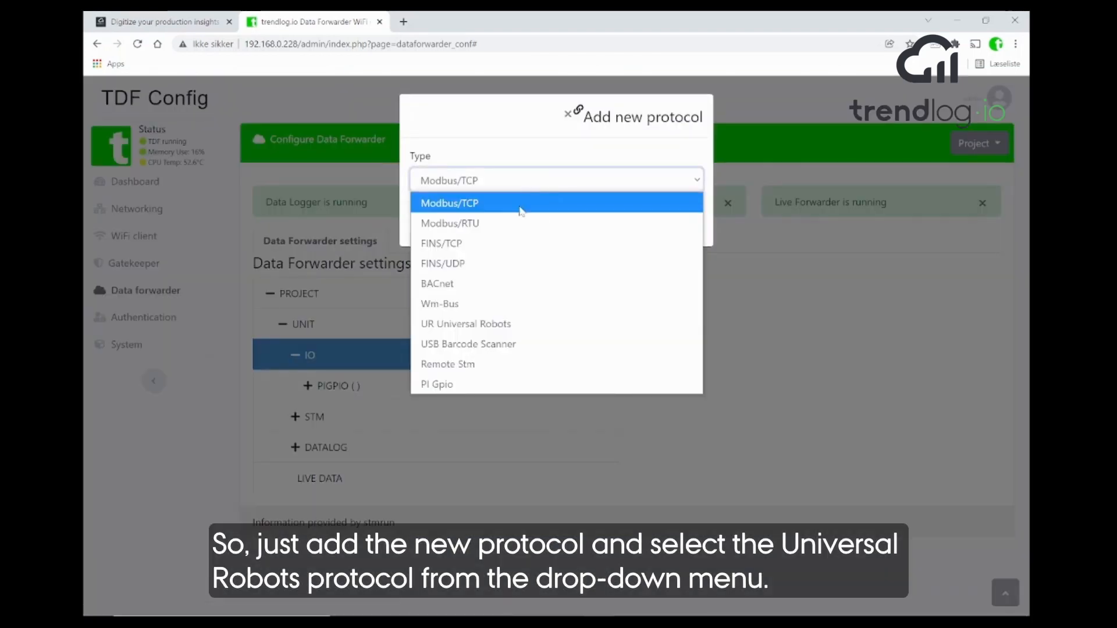
left_click(493, 324)
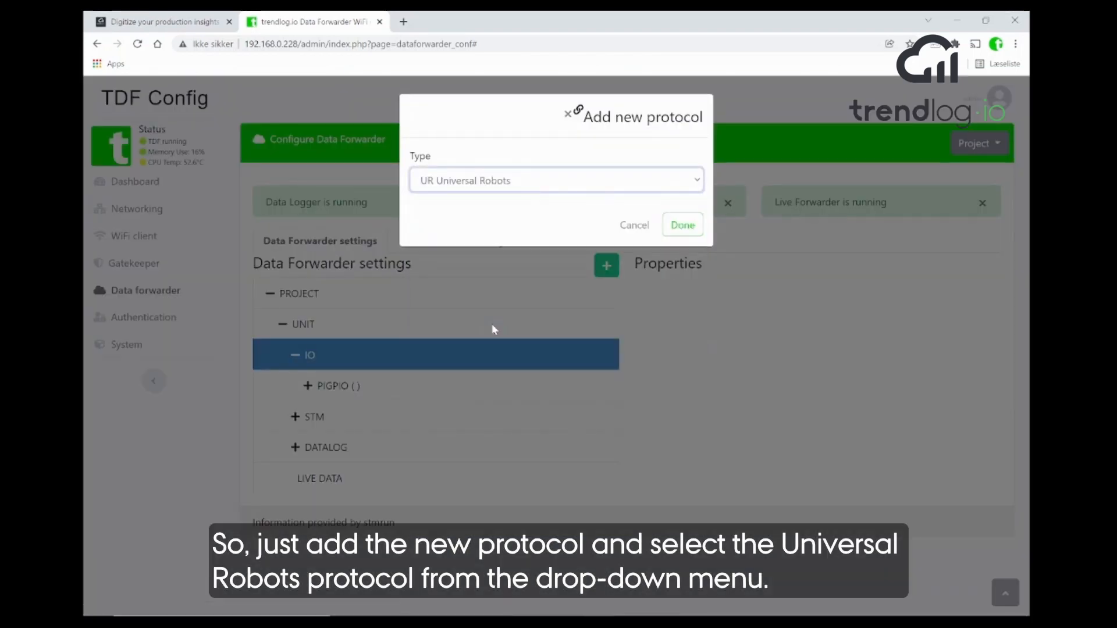
left_click(681, 231)
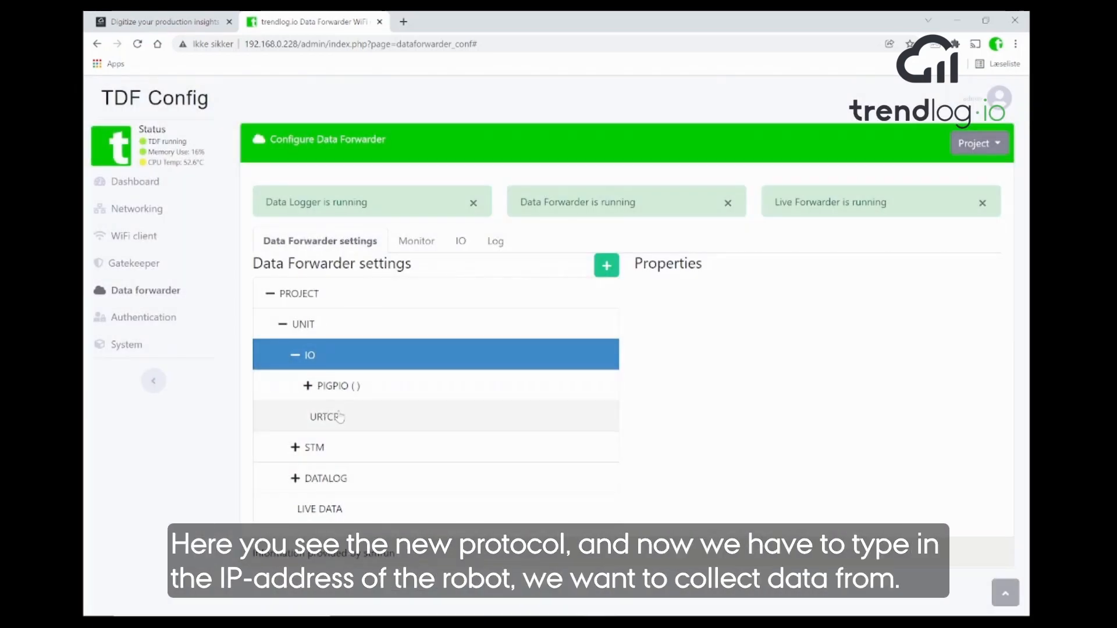
Set the new URTCP protocol's IP address to 192.168.0.28 and its port to Primary interface (30001)
left_click(360, 417)
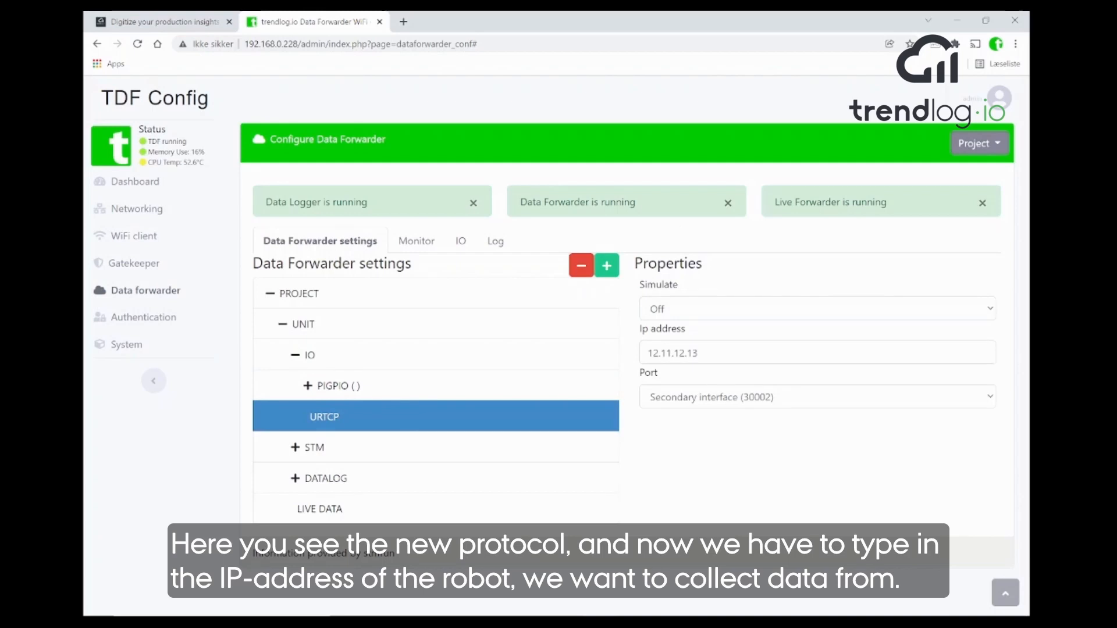
left_click(698, 353)
key("BackSpace")
key("BackSpace")
key("BackSpace")
key("BackSpace")
key("BackSpace")
key("BackSpace")
key("BackSpace")
key("BackSpace")
key("BackSpace")
key("BackSpace")
key("BackSpace")
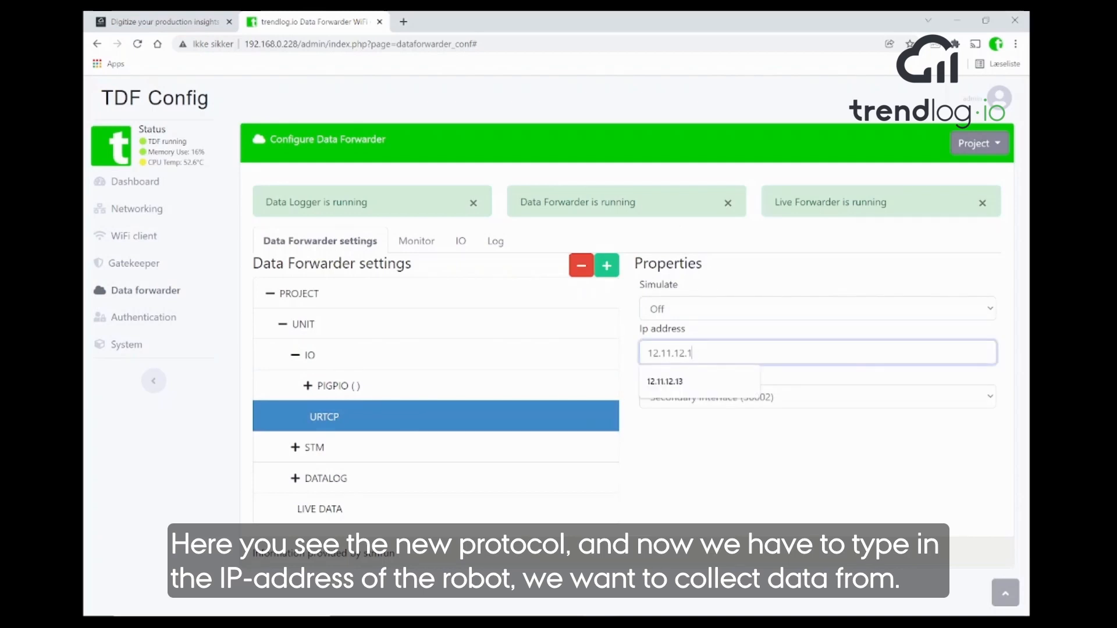
type("192")
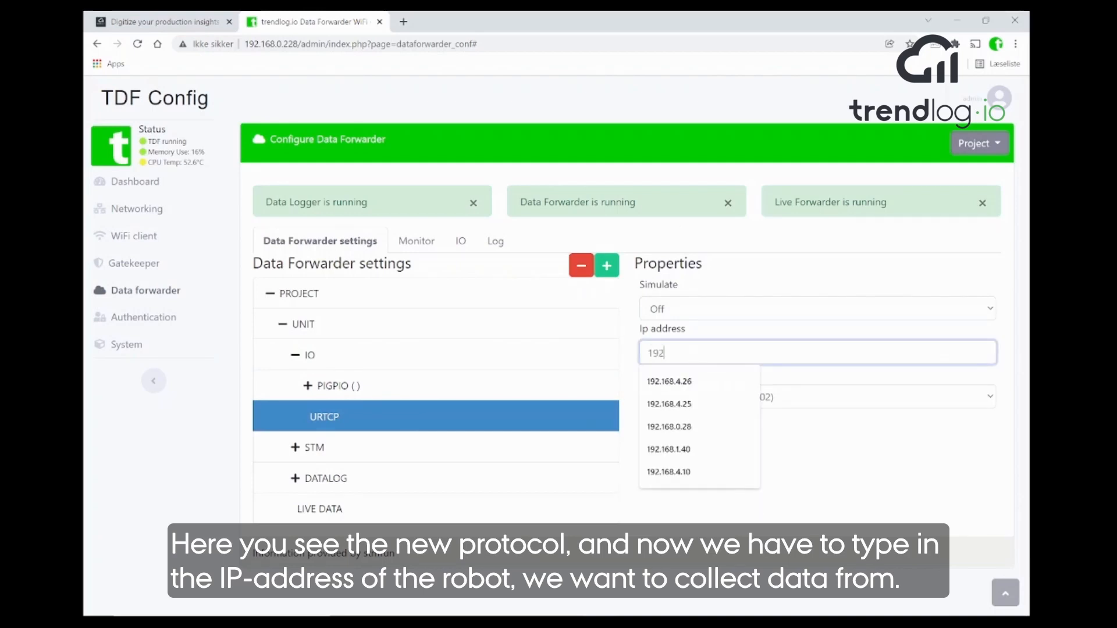
type(".168.0.28")
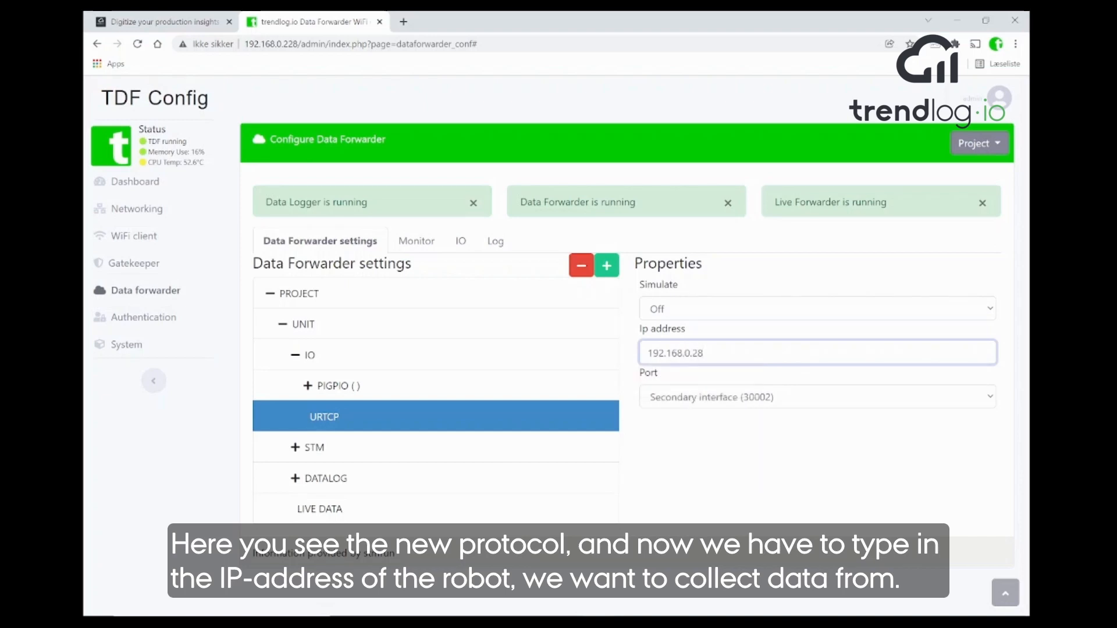
left_click(713, 401)
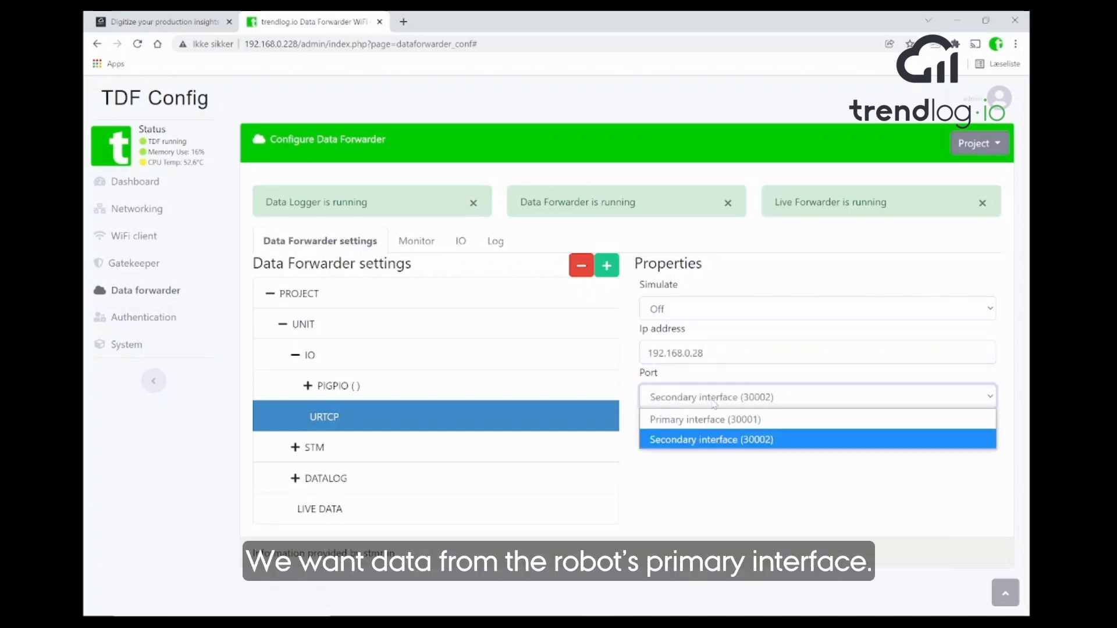
left_click(710, 420)
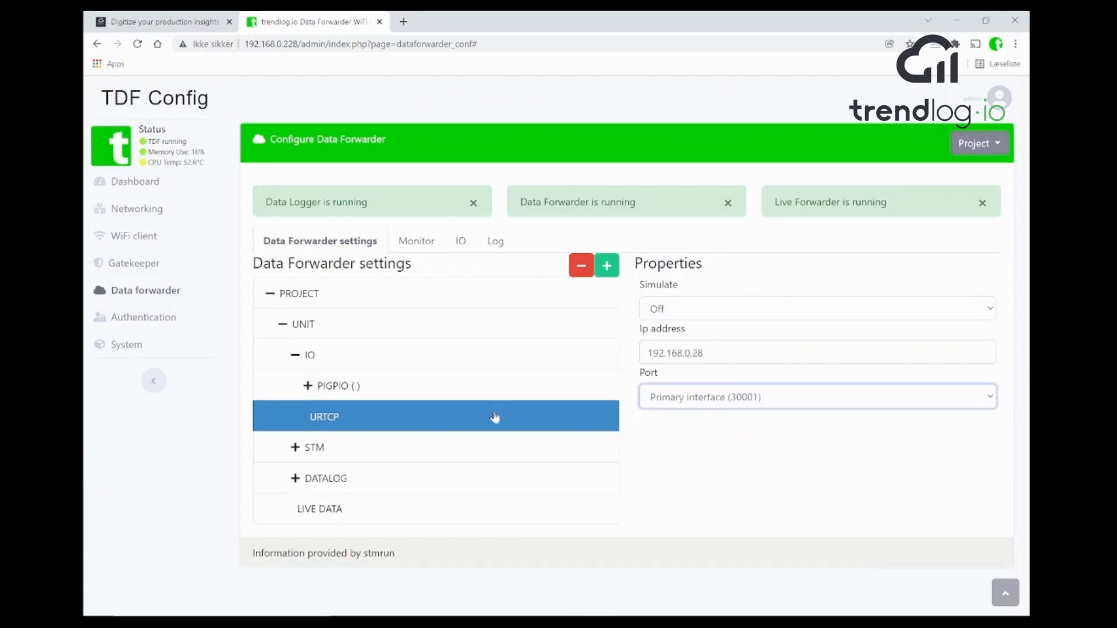
Add a Universal Robot IO of type Robot Mode Data to the URTCP protocol
left_click(609, 266)
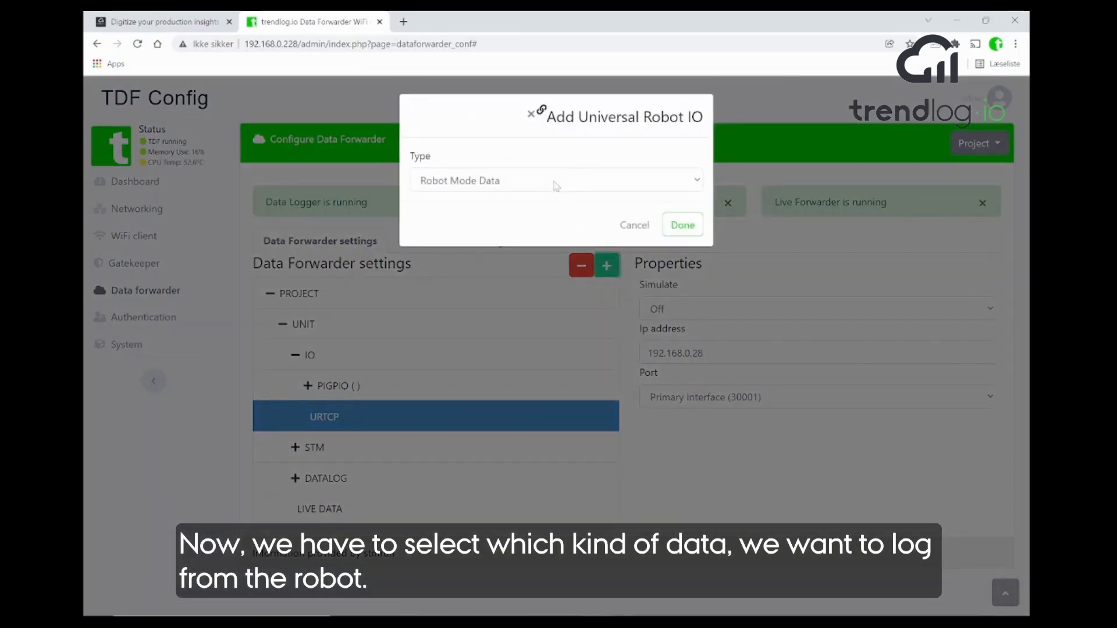
left_click(554, 186)
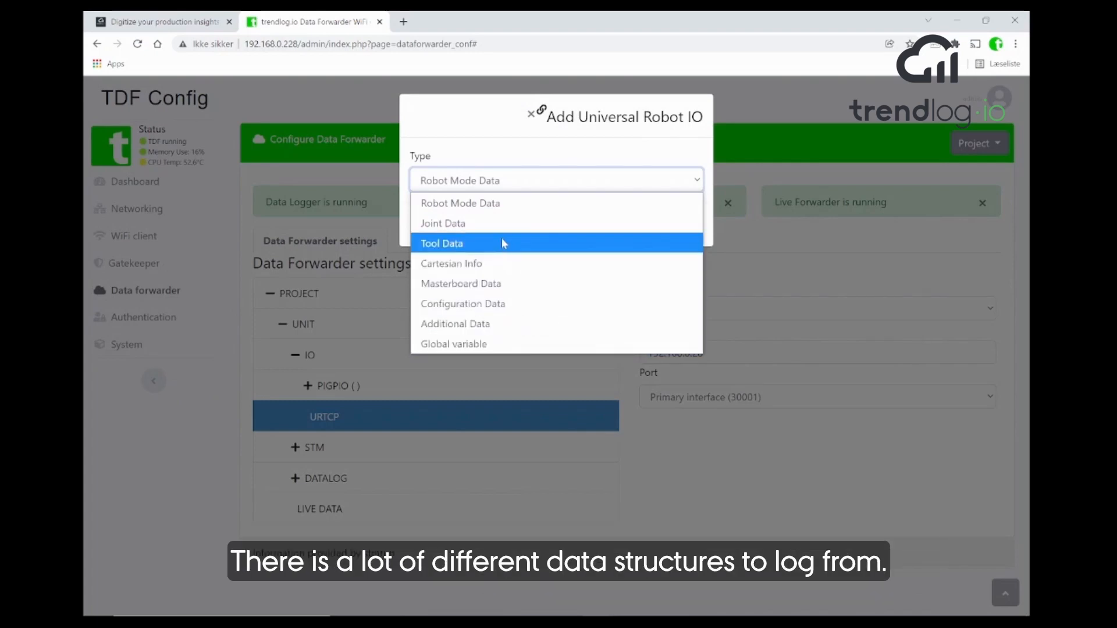
left_click(499, 204)
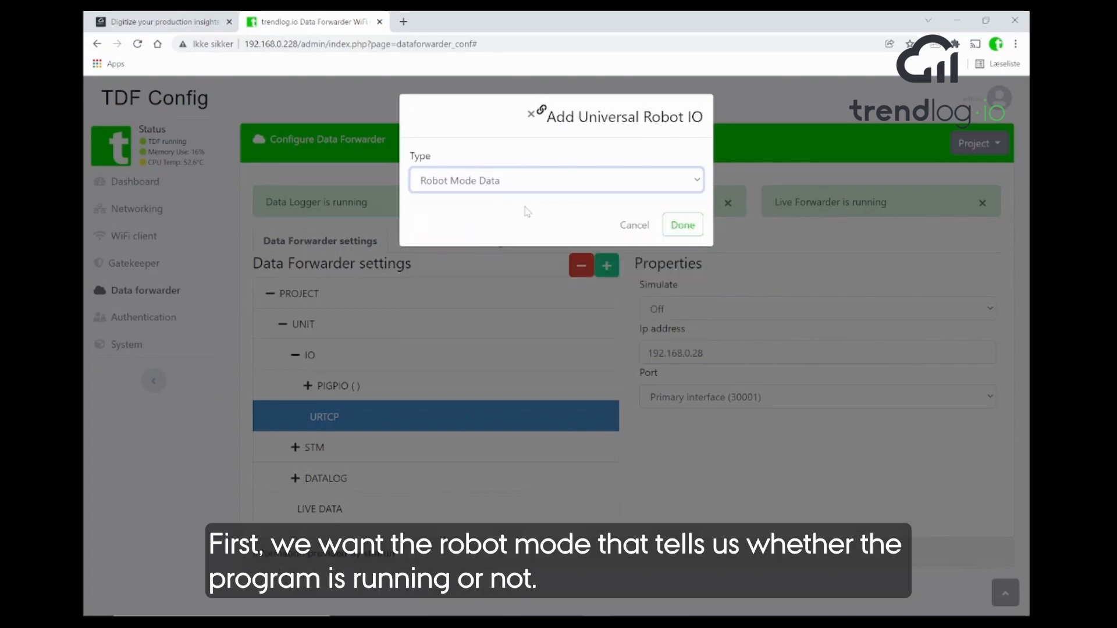
left_click(683, 225)
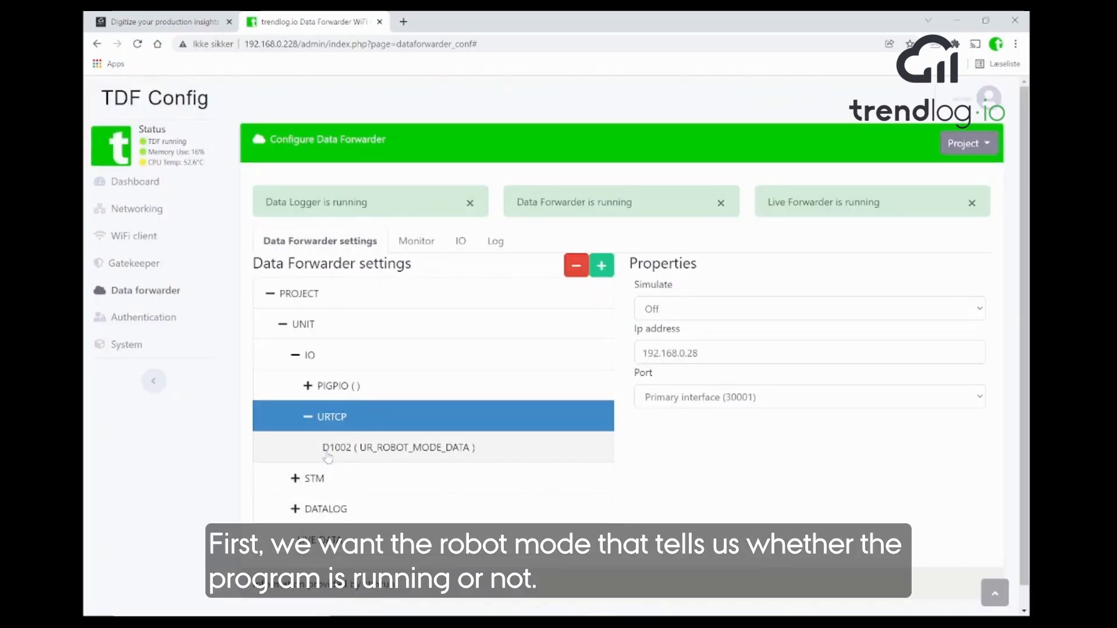
Examine the robot mode data package structure, highlighting ProgramRunning, and collapse the URTCP branch
left_click(382, 453)
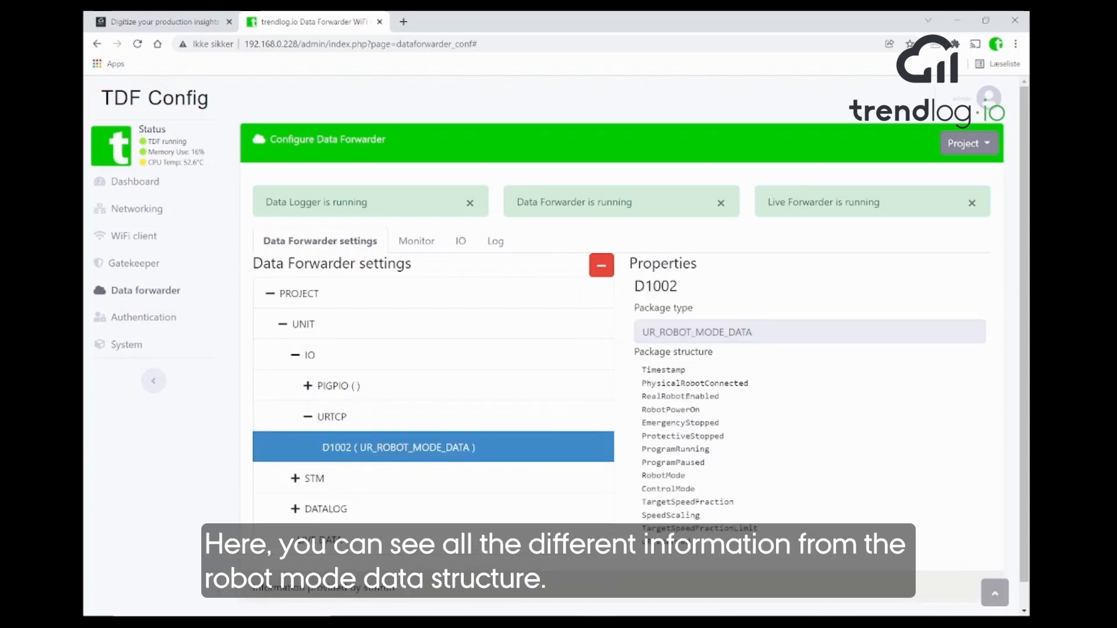
left_click_drag(640, 449, 713, 454)
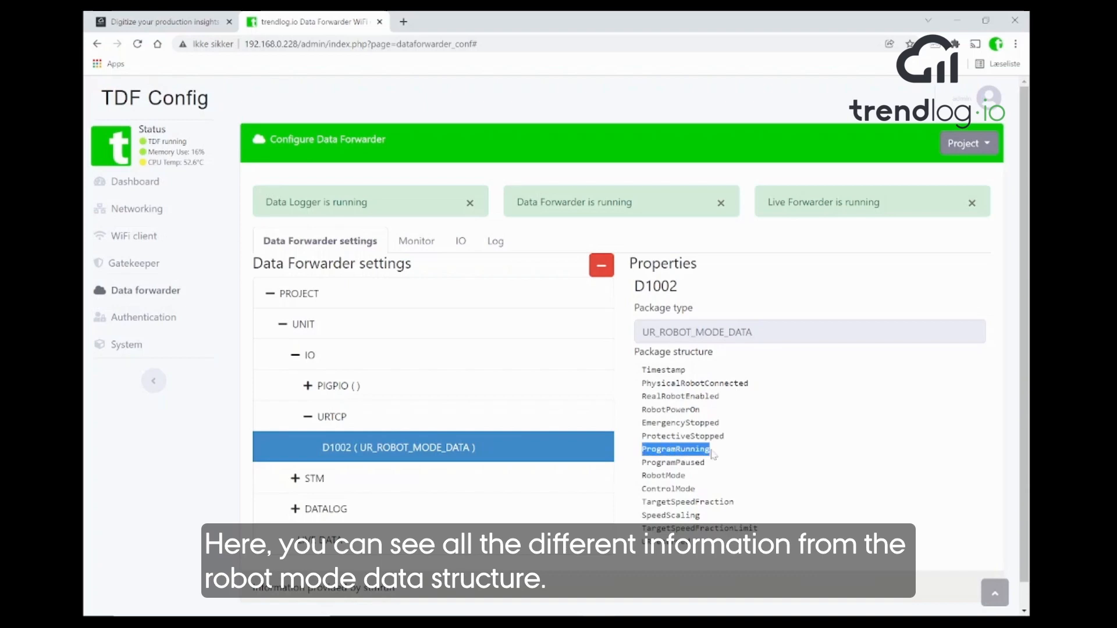
left_click(307, 477)
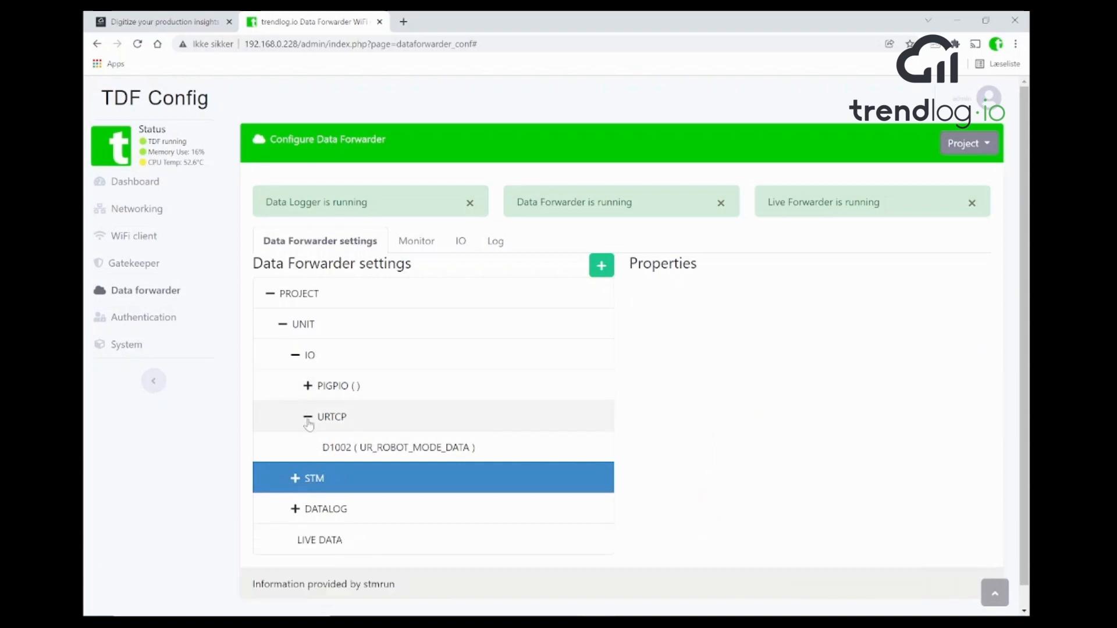
left_click(309, 417)
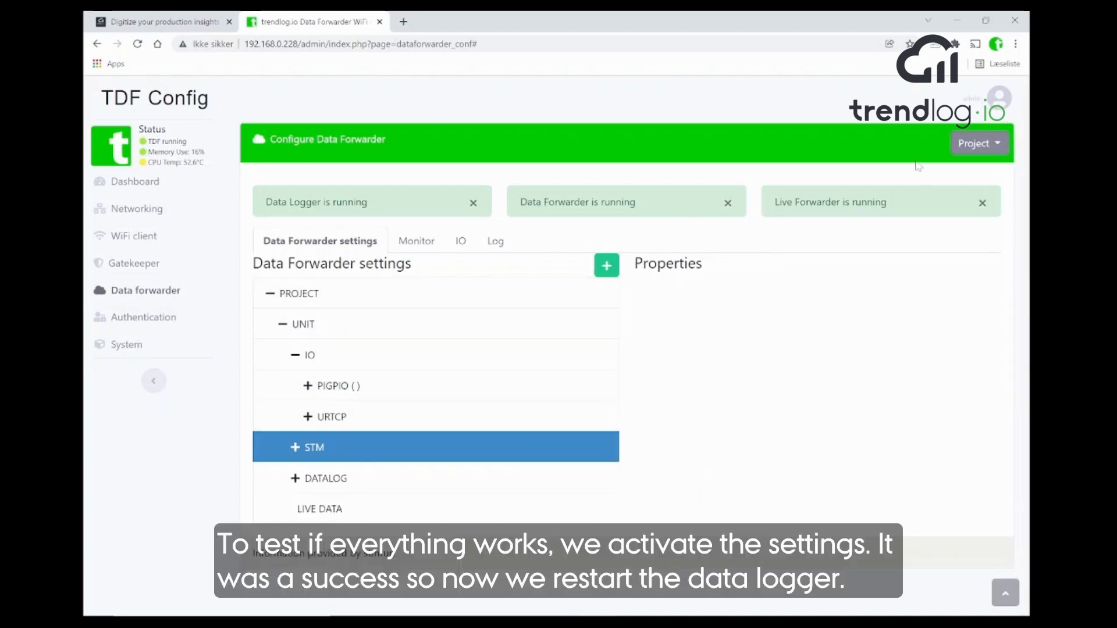
Activate the project settings and restart to apply the changes
left_click(980, 147)
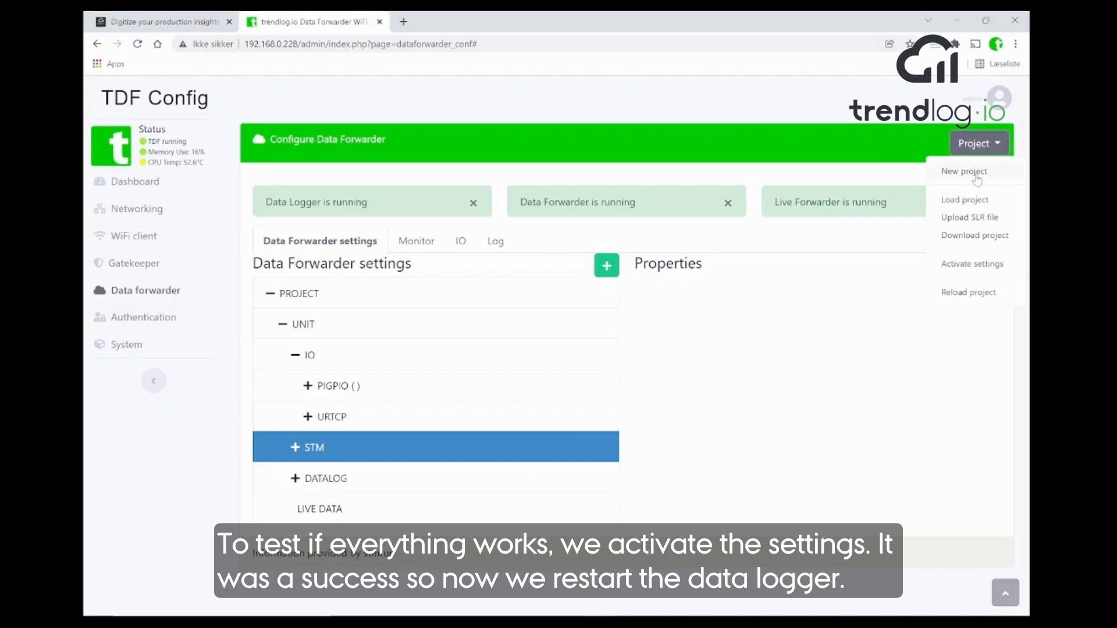
left_click(963, 265)
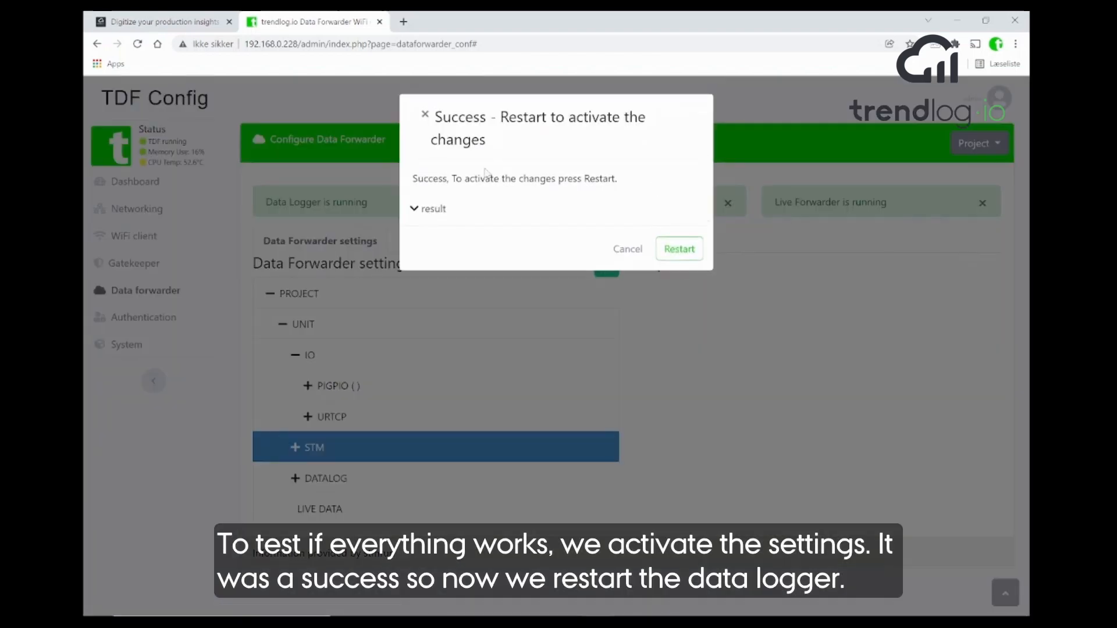
left_click(673, 250)
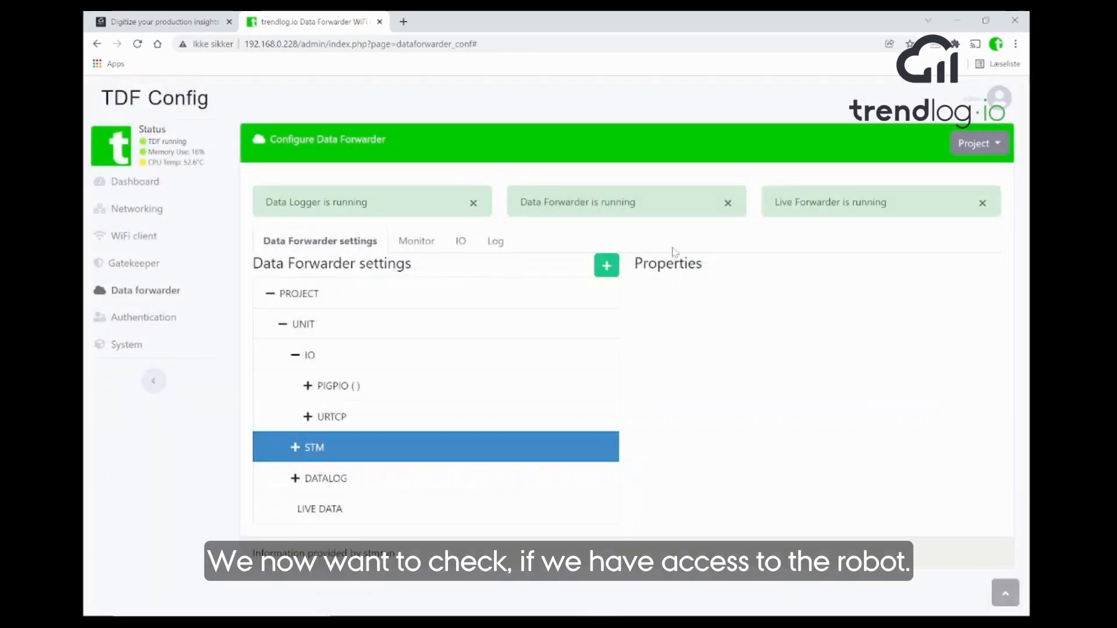
Check the IO connection status and IP address of the UR robot
left_click(417, 245)
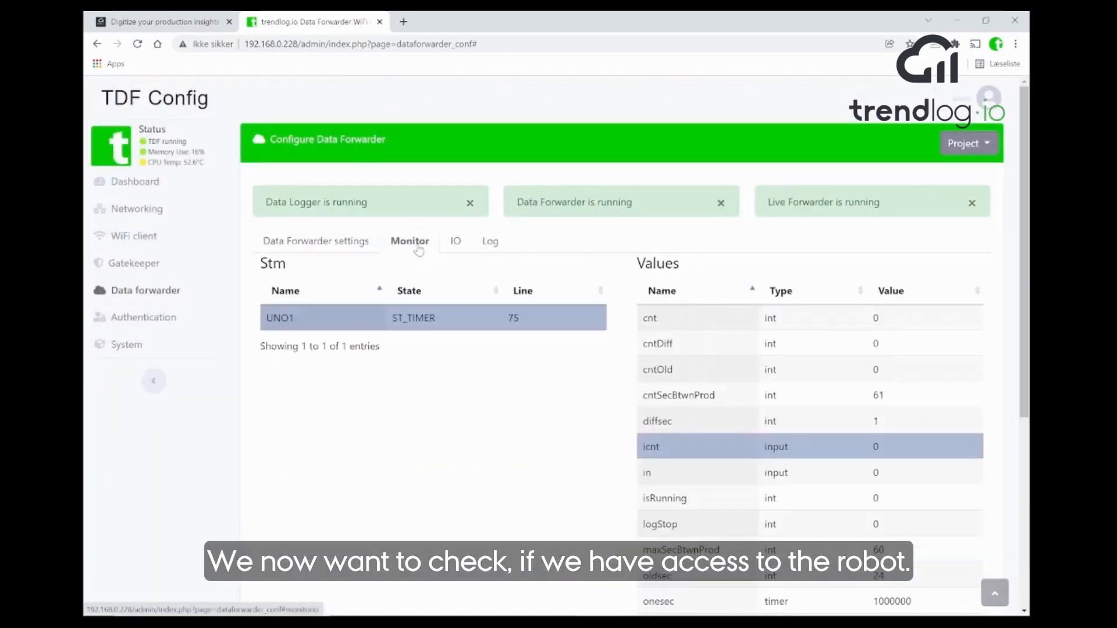
left_click(456, 243)
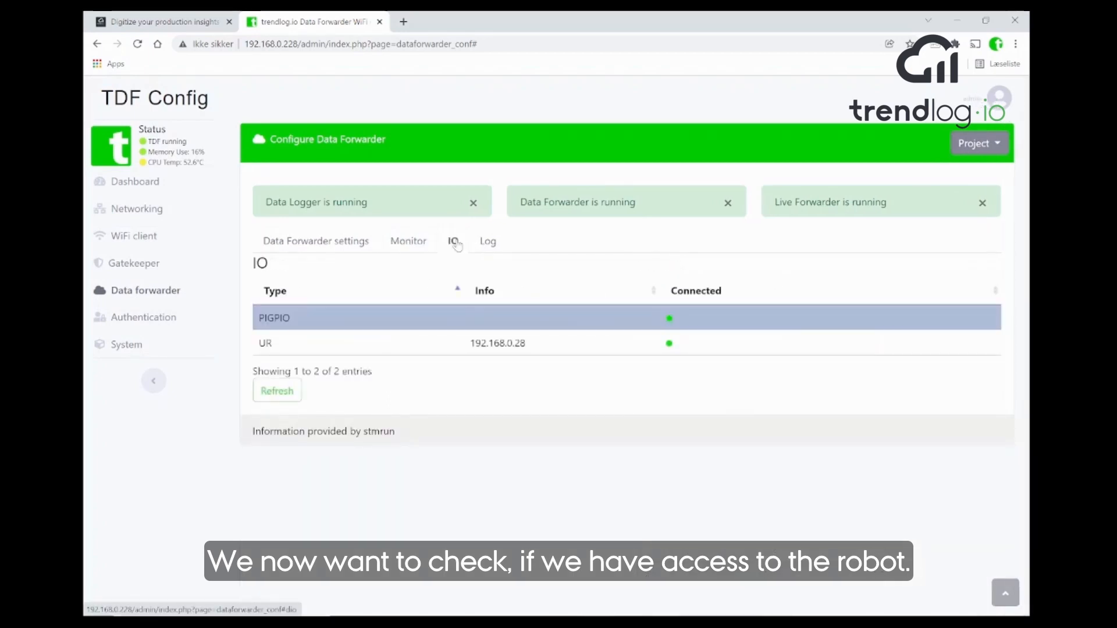
left_click_drag(470, 343, 522, 344)
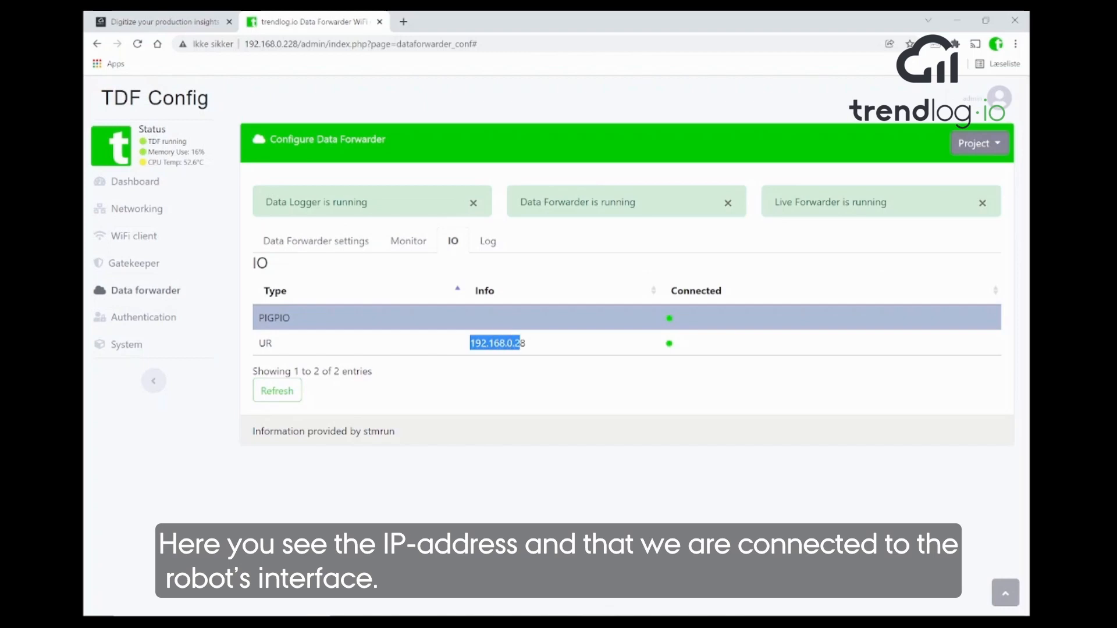
left_click(665, 349)
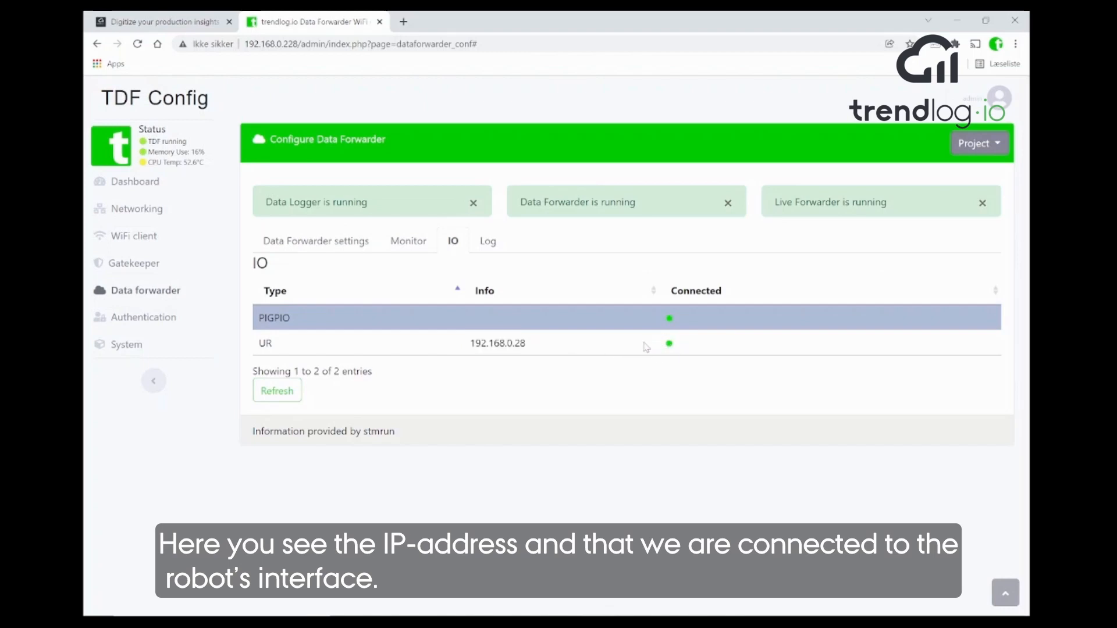
Return to the data forwarder settings, collapse the IO branch and add a new state machine under STM
left_click(328, 247)
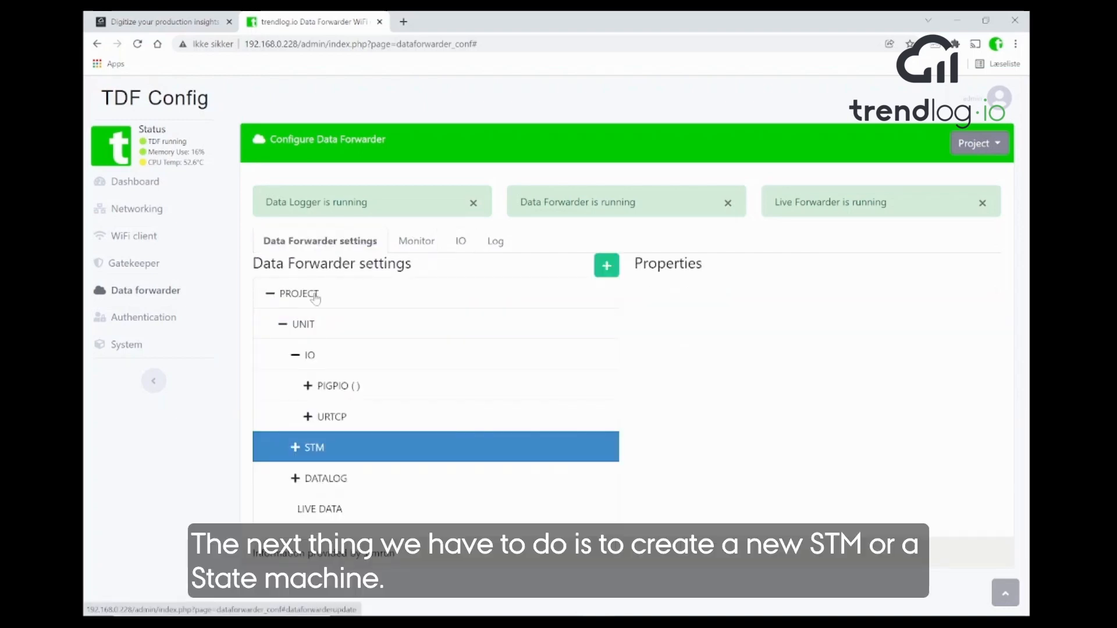
left_click(296, 355)
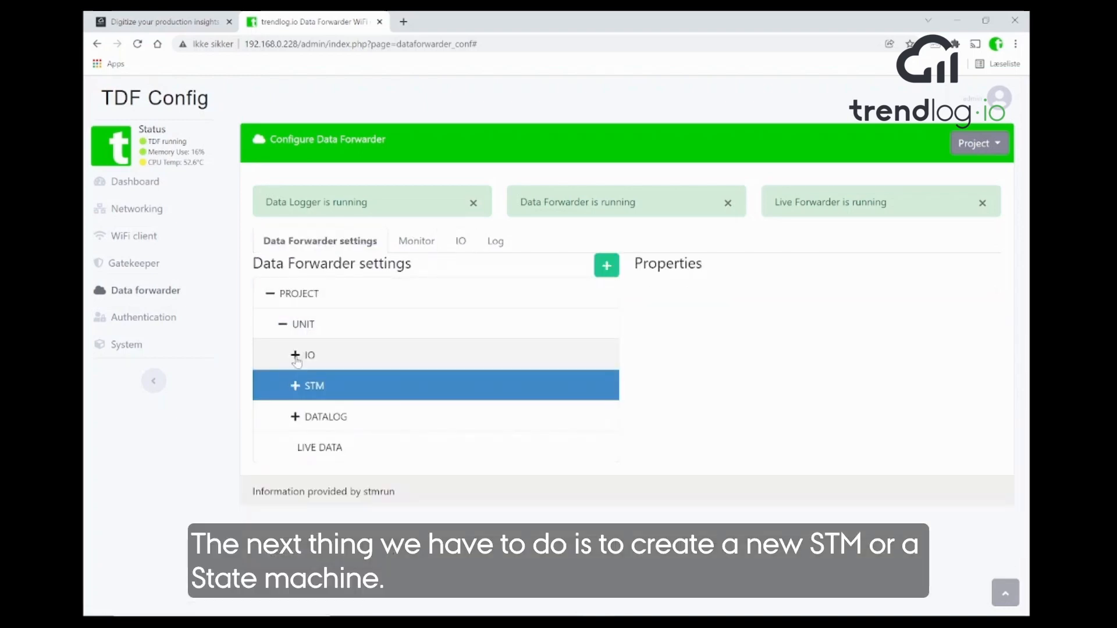
left_click(295, 389)
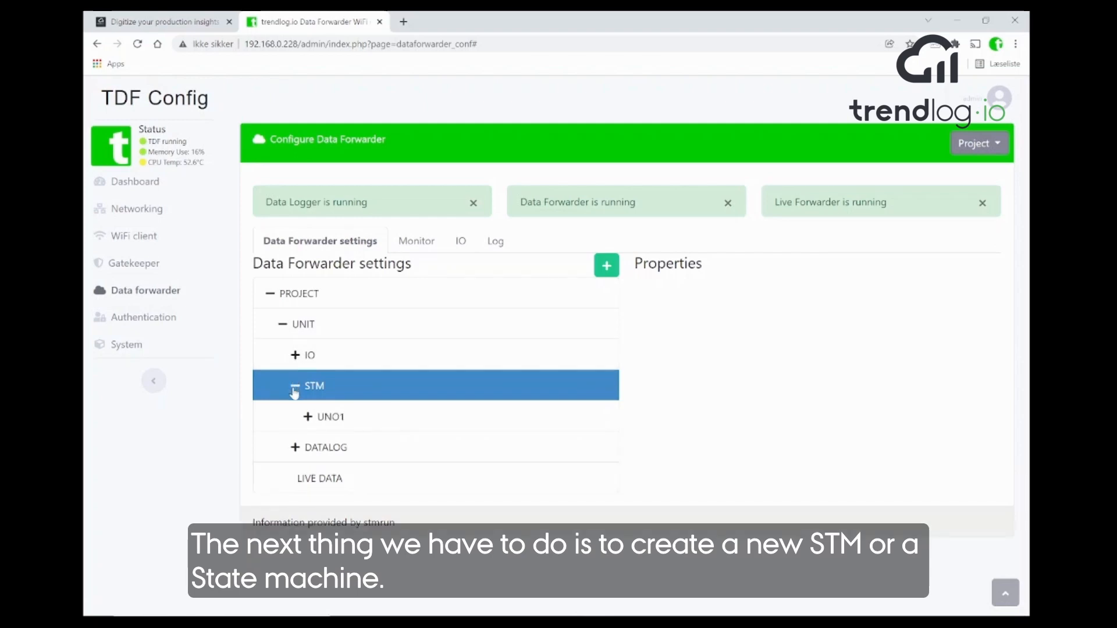
left_click(342, 390)
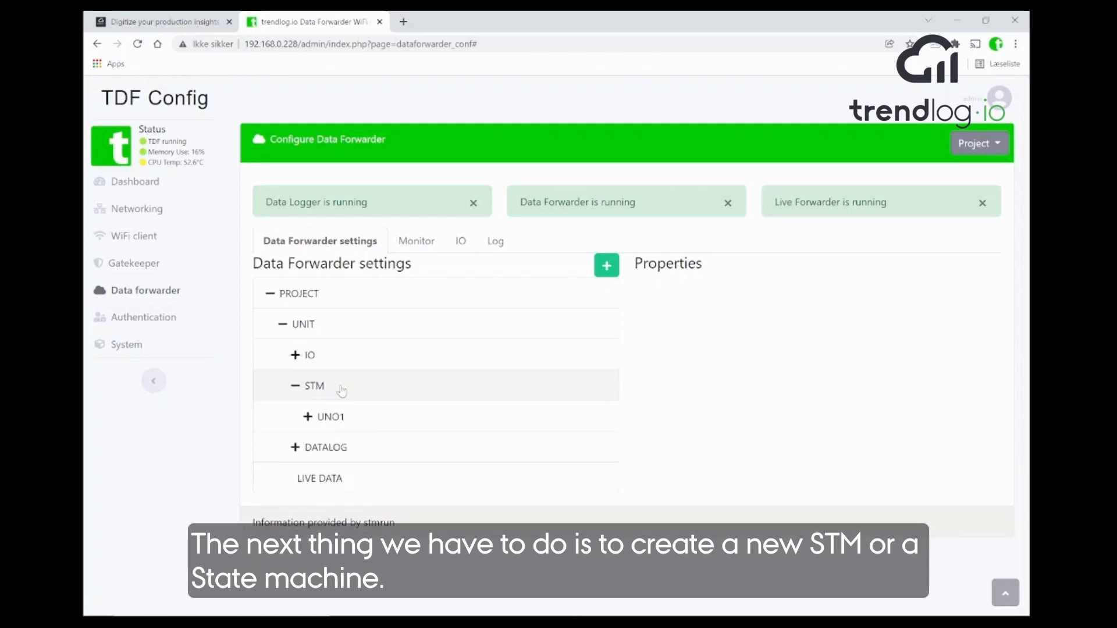
left_click(341, 391)
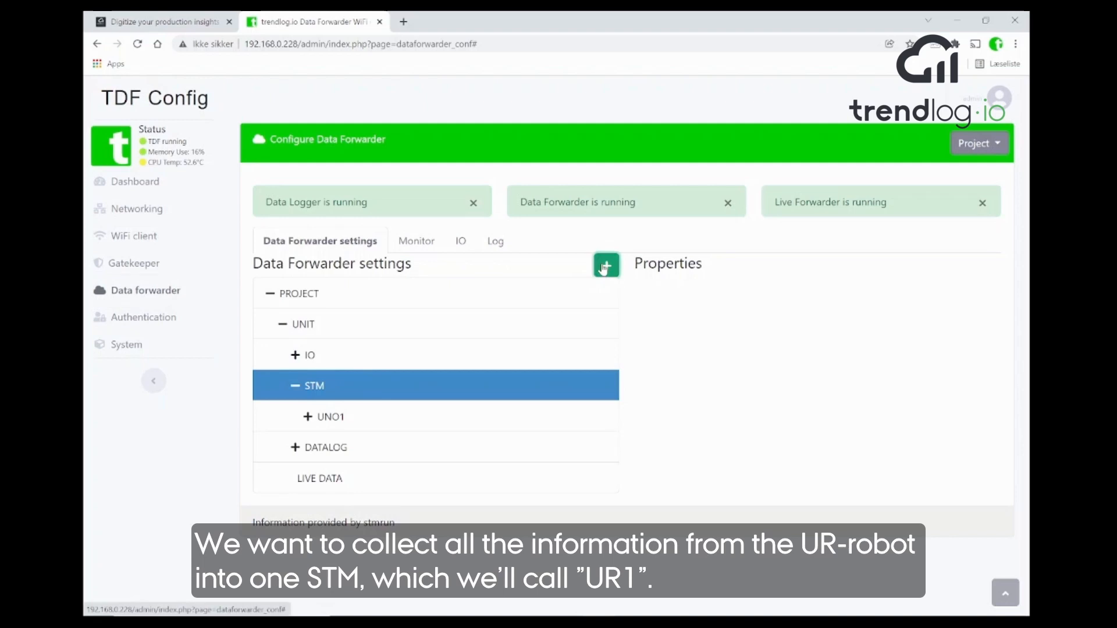
left_click(605, 266)
Rename the newly added state machine under STM as UR1
left_click(362, 450)
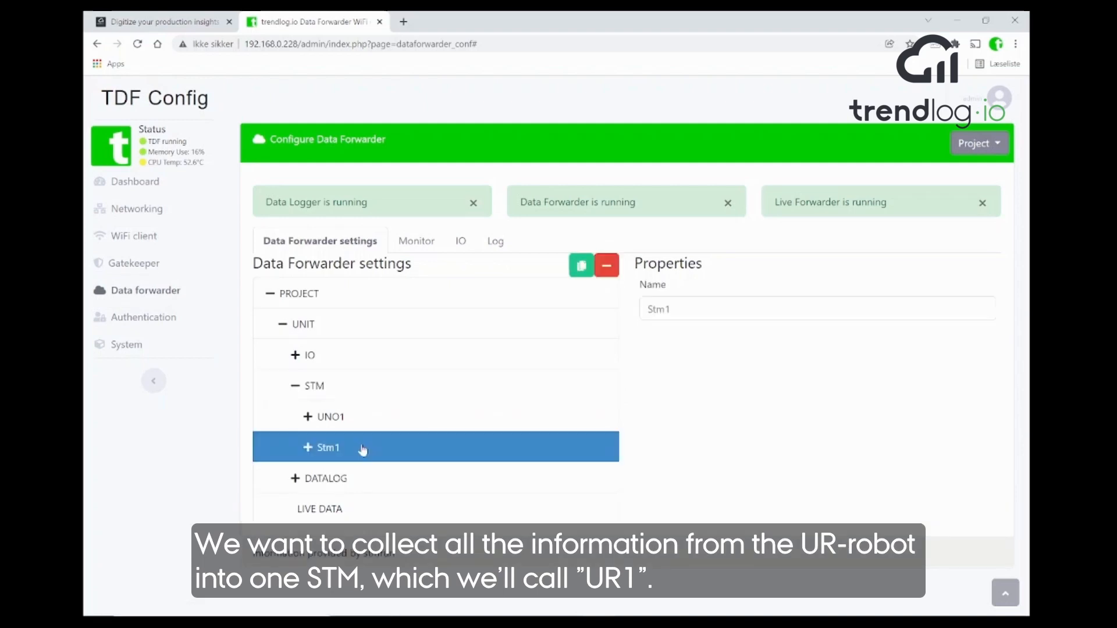
double_click(658, 309)
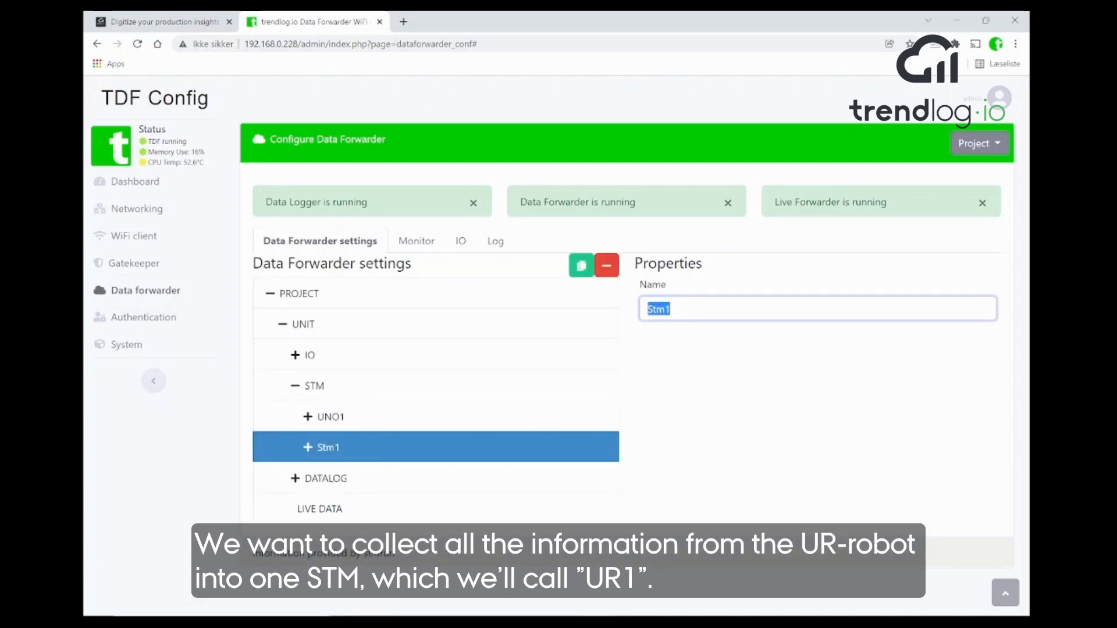
type("UR1")
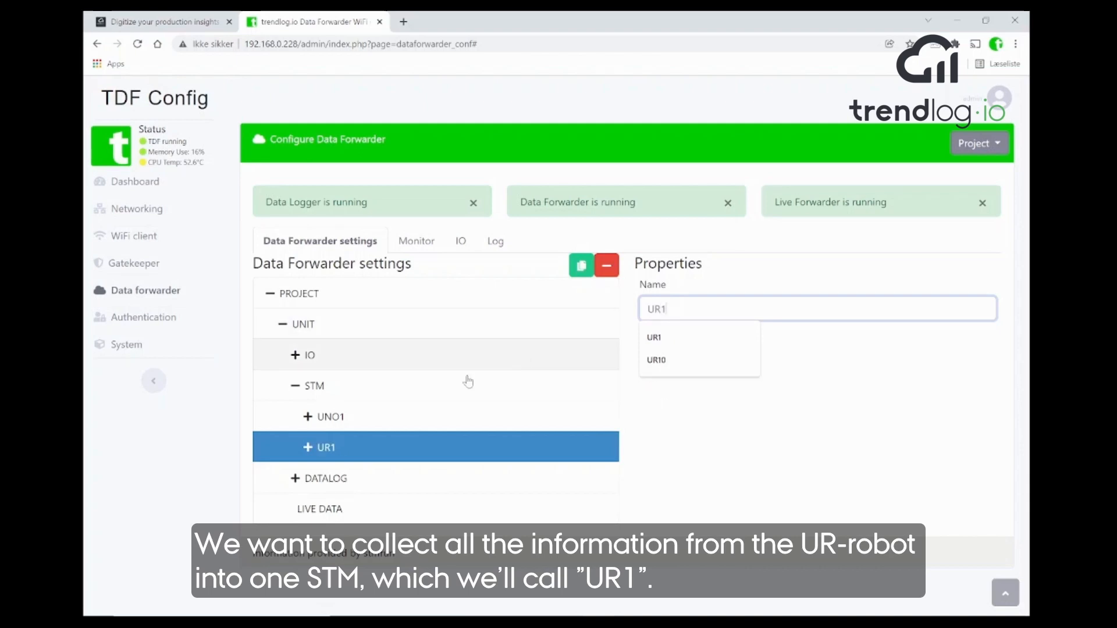
Add a variable named run to the UR1 state machine
left_click(308, 455)
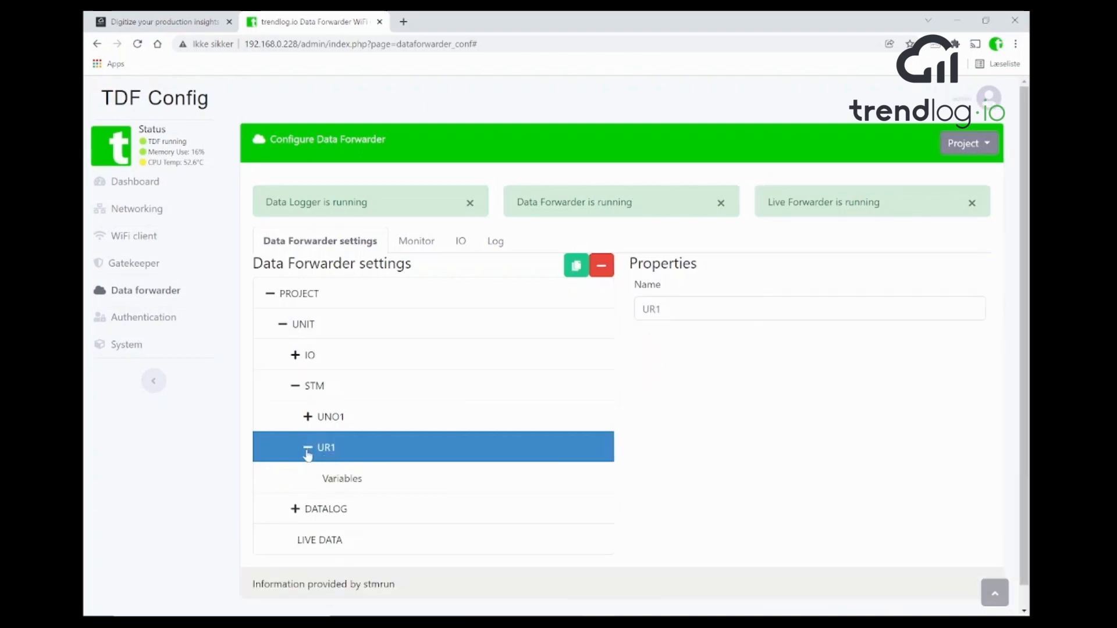
left_click(346, 482)
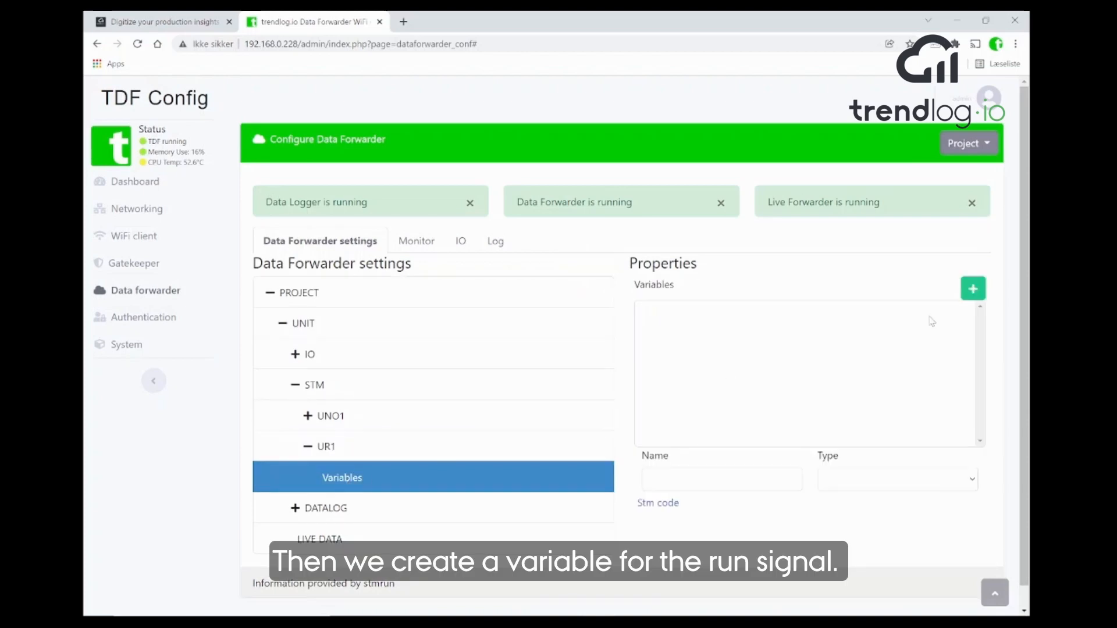
left_click(973, 291)
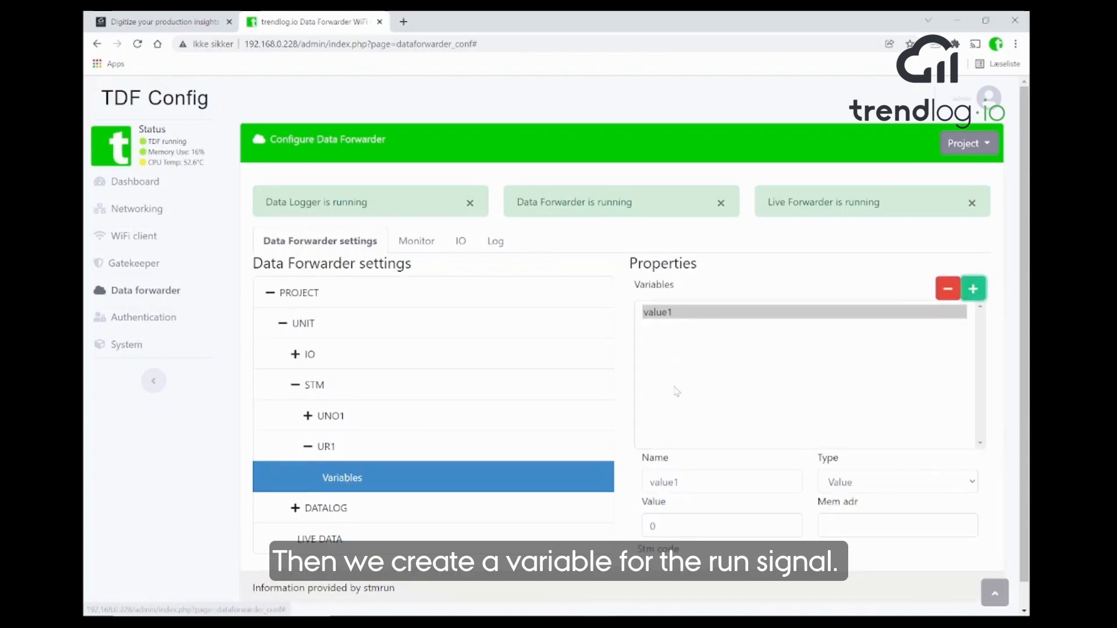
double_click(664, 482)
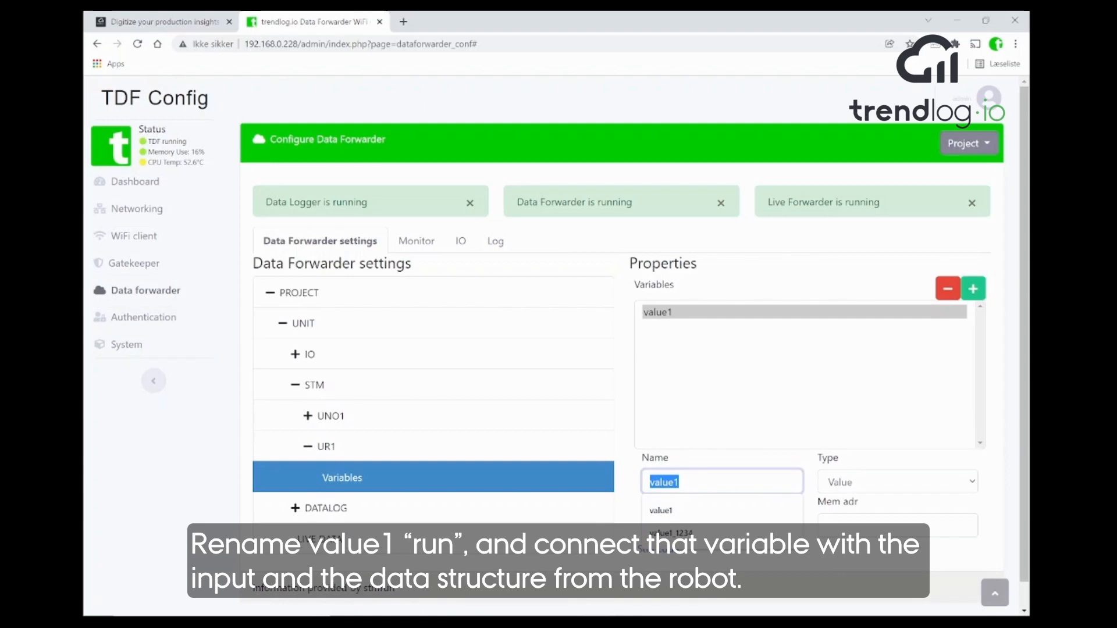
type("run")
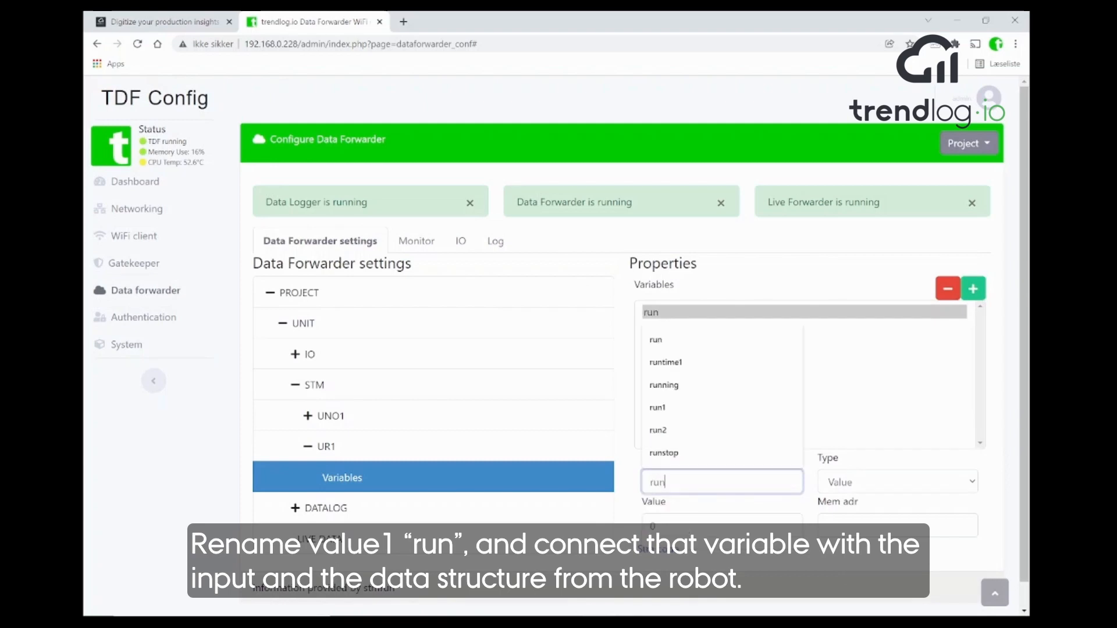
left_click(851, 428)
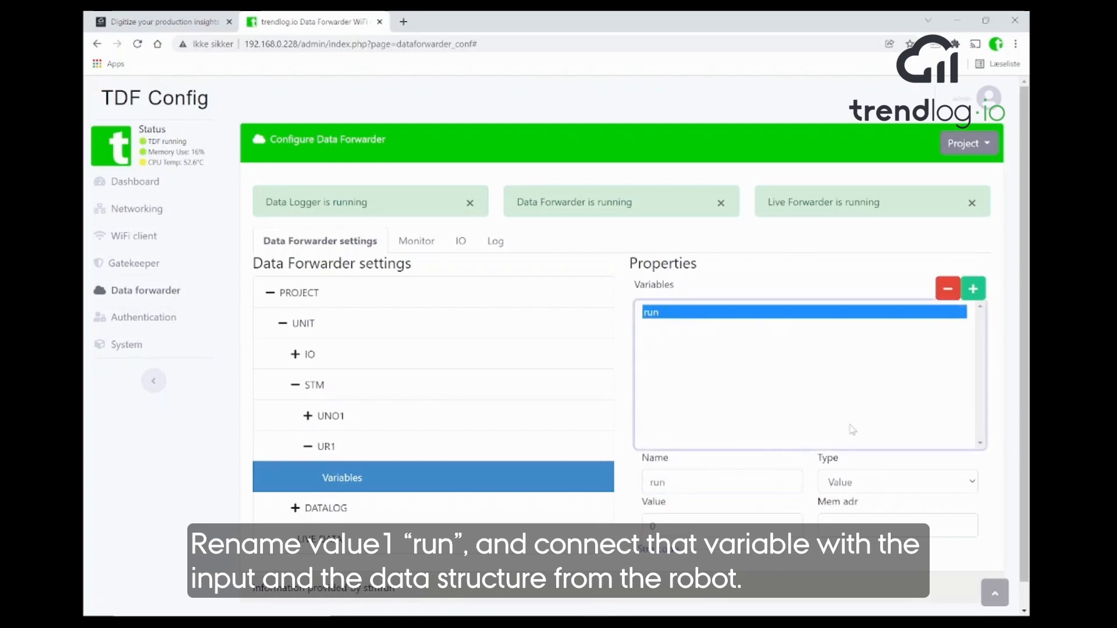
Set the run variable's type to Input and link it to D1002.ProgramRunning
left_click(861, 488)
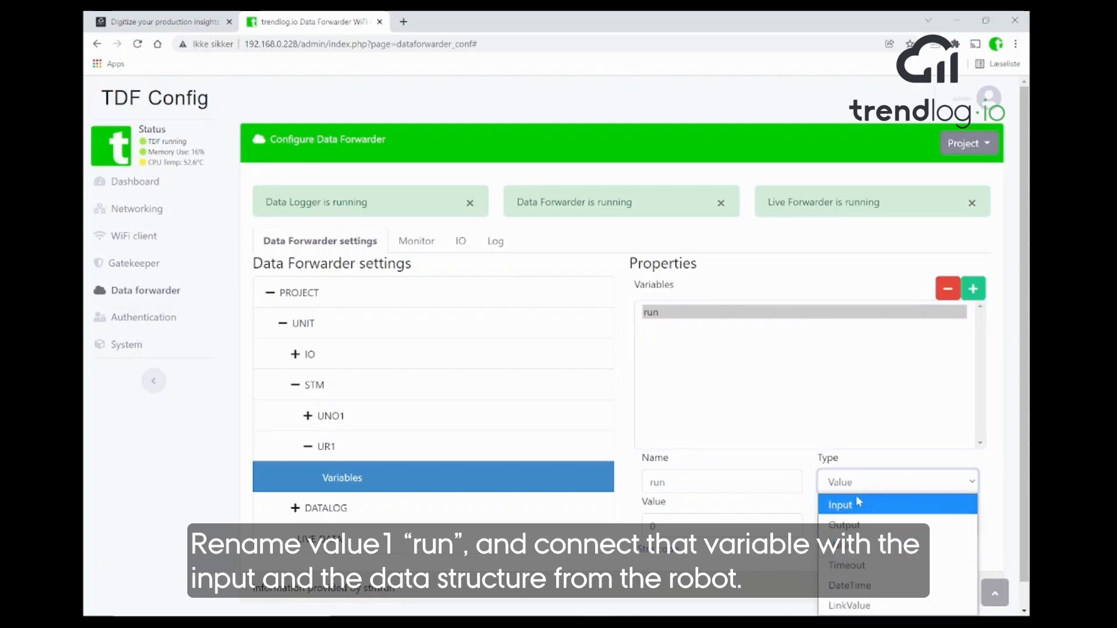
left_click(859, 505)
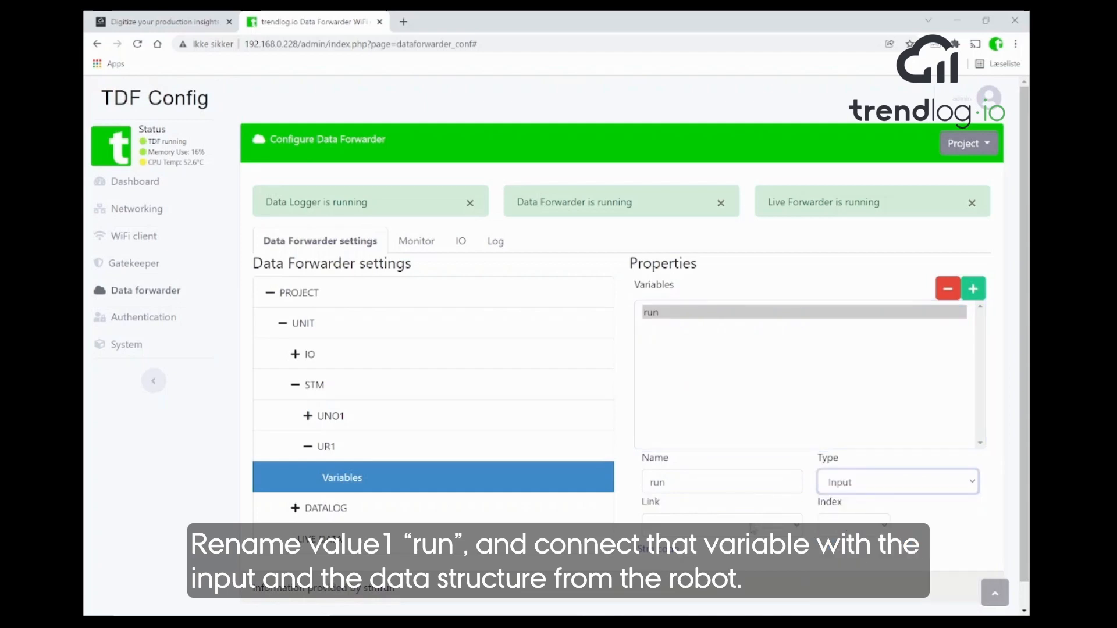
left_click(749, 529)
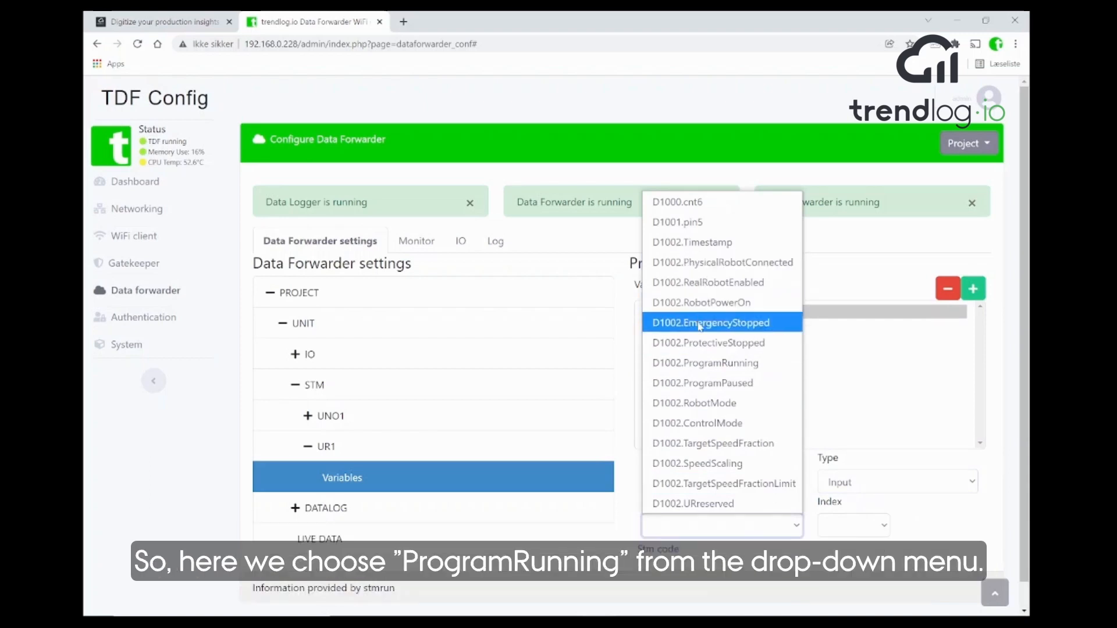
left_click(705, 363)
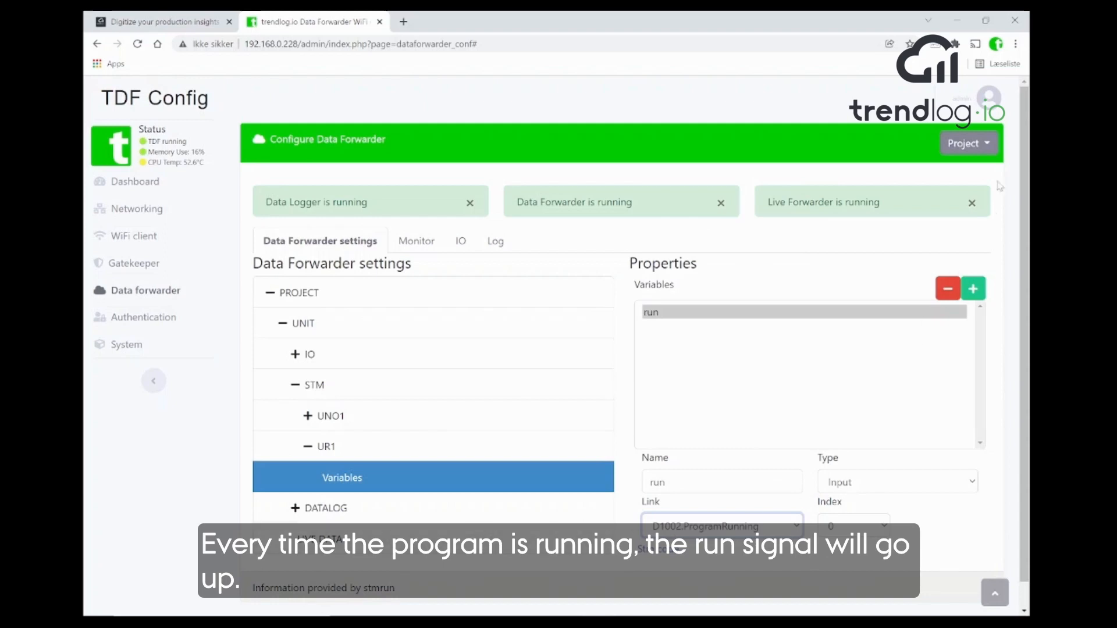
Activate the project settings with a restart and show UR1's values in the monitor
left_click(971, 151)
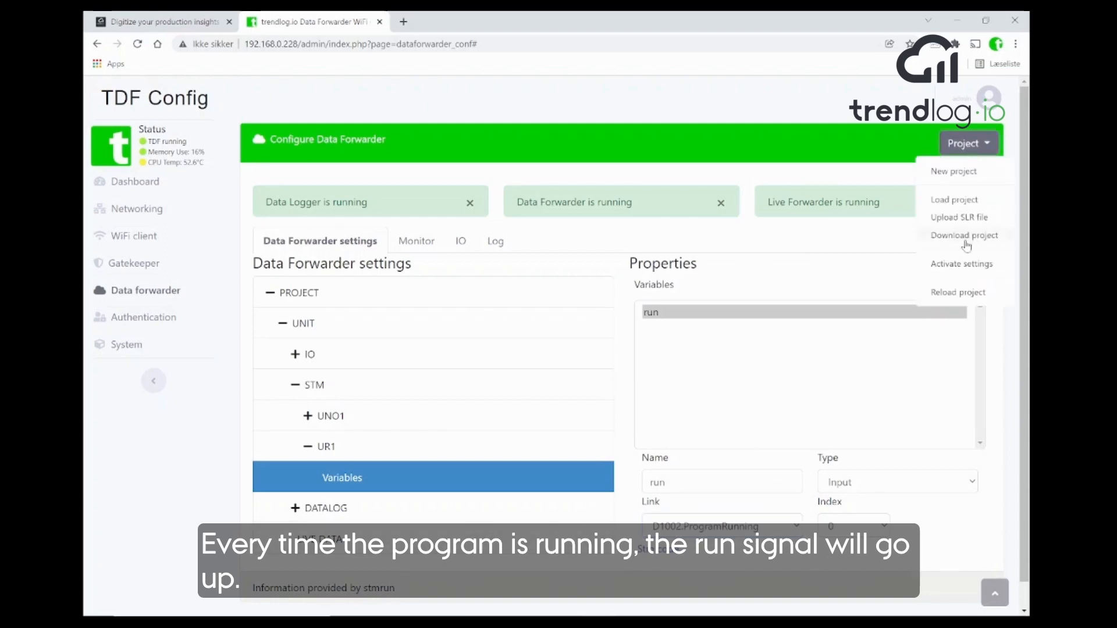
left_click(966, 267)
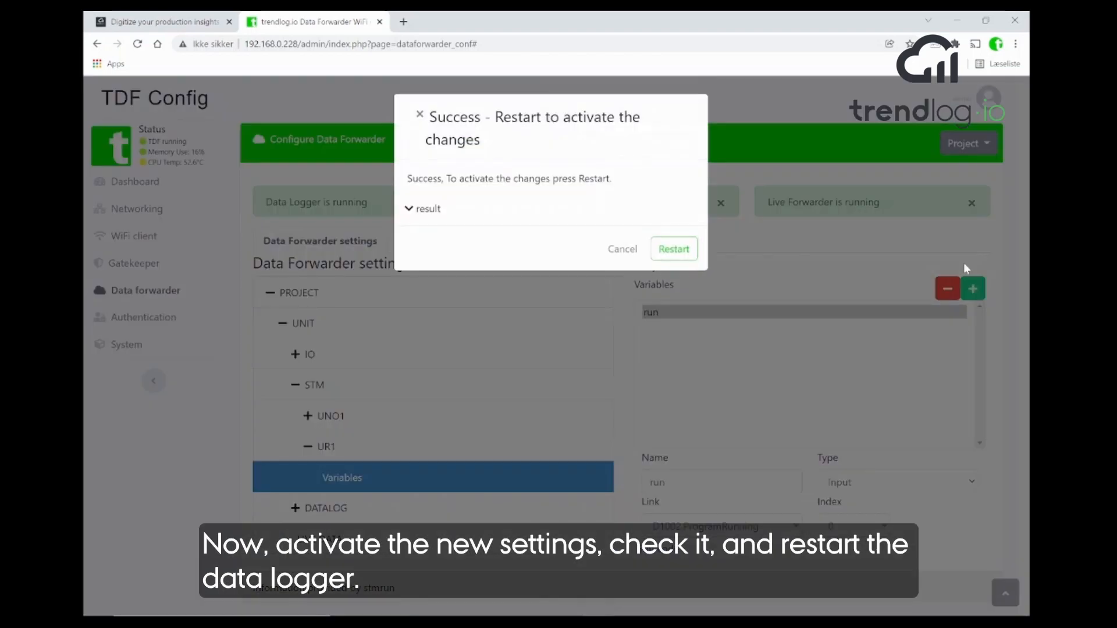
left_click(674, 251)
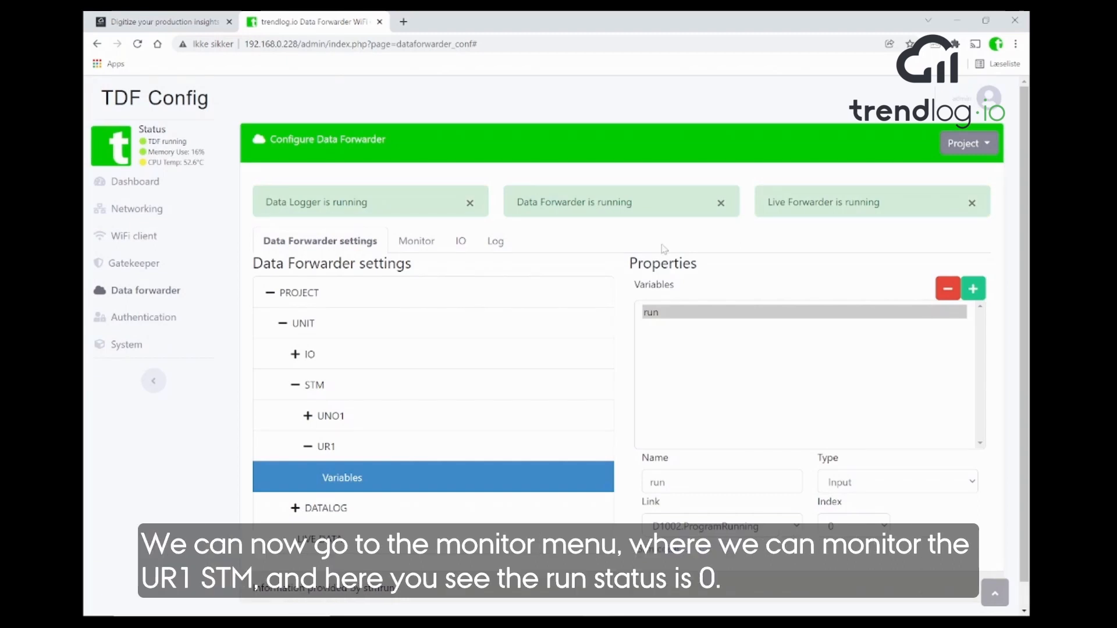
left_click(423, 244)
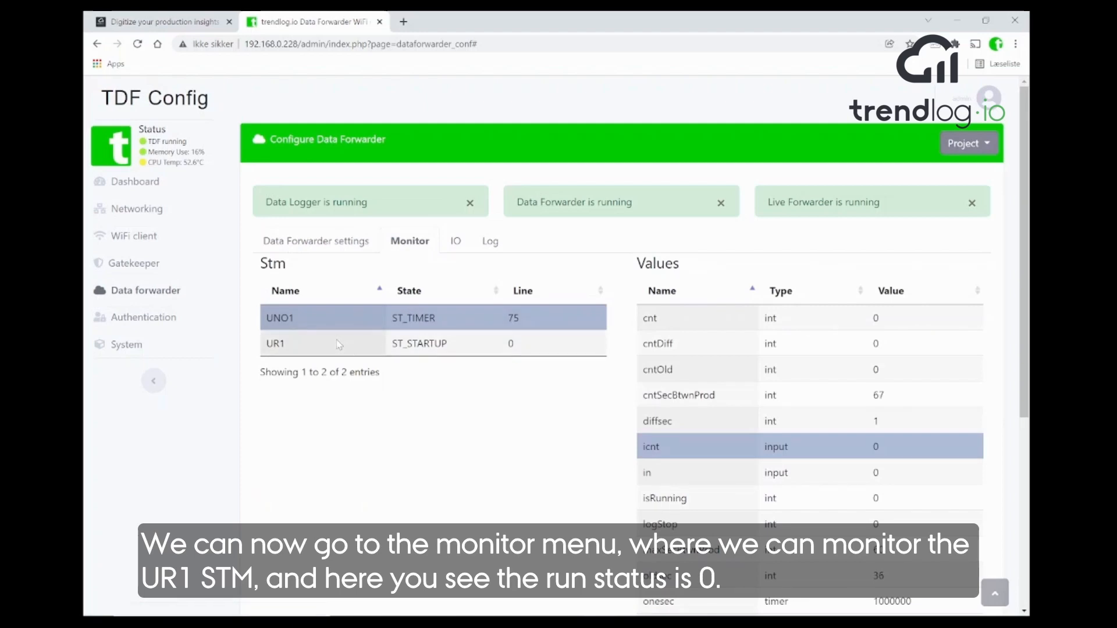
left_click(339, 344)
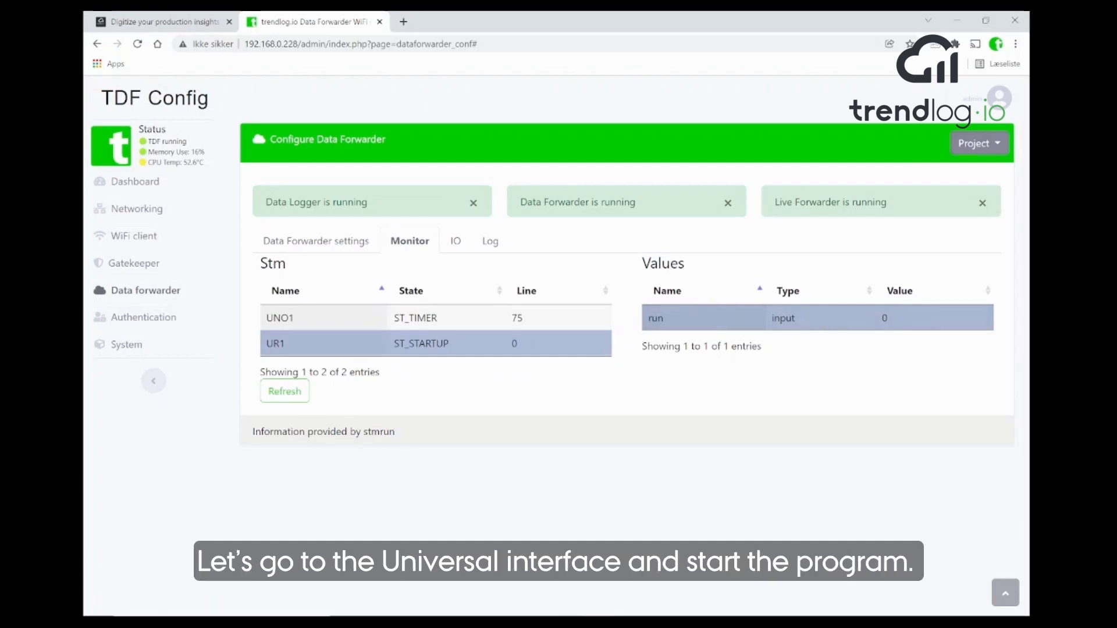
Switch to the Universal Robots interface in VMware Workstation Player, move its window aside and start the test program from the beginning
key("alt+Tab")
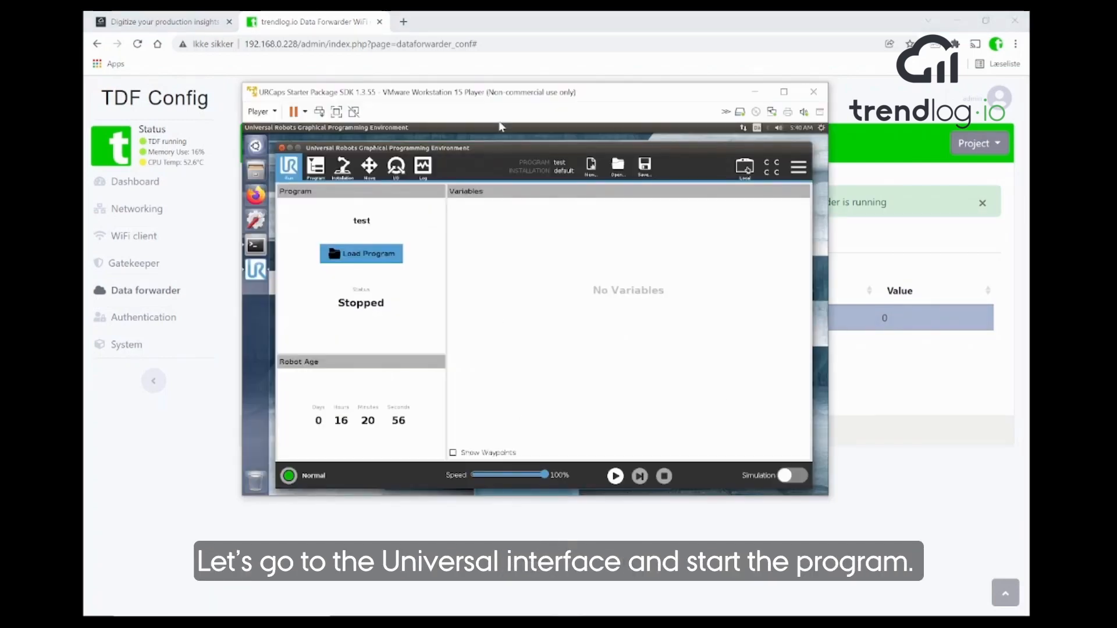
left_click_drag(491, 96, 400, 110)
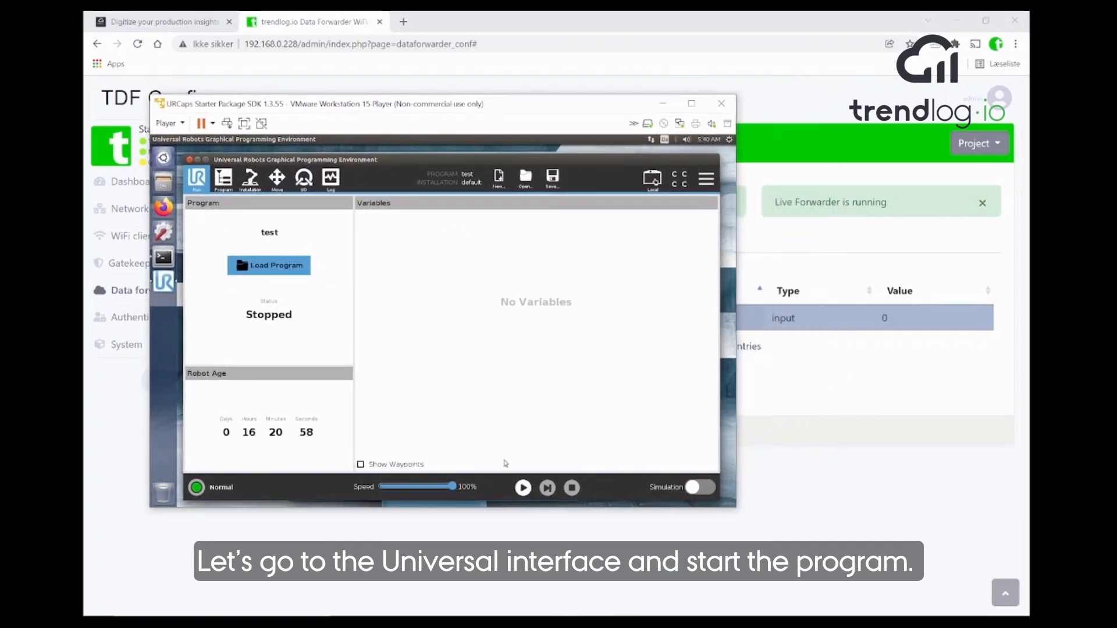
left_click(522, 488)
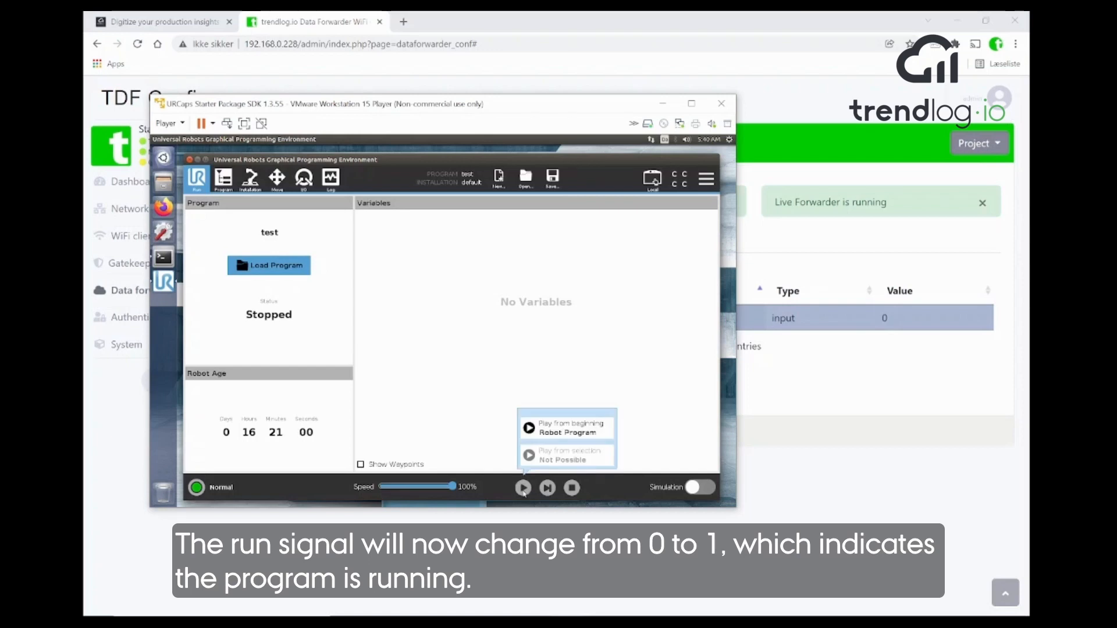
left_click(556, 433)
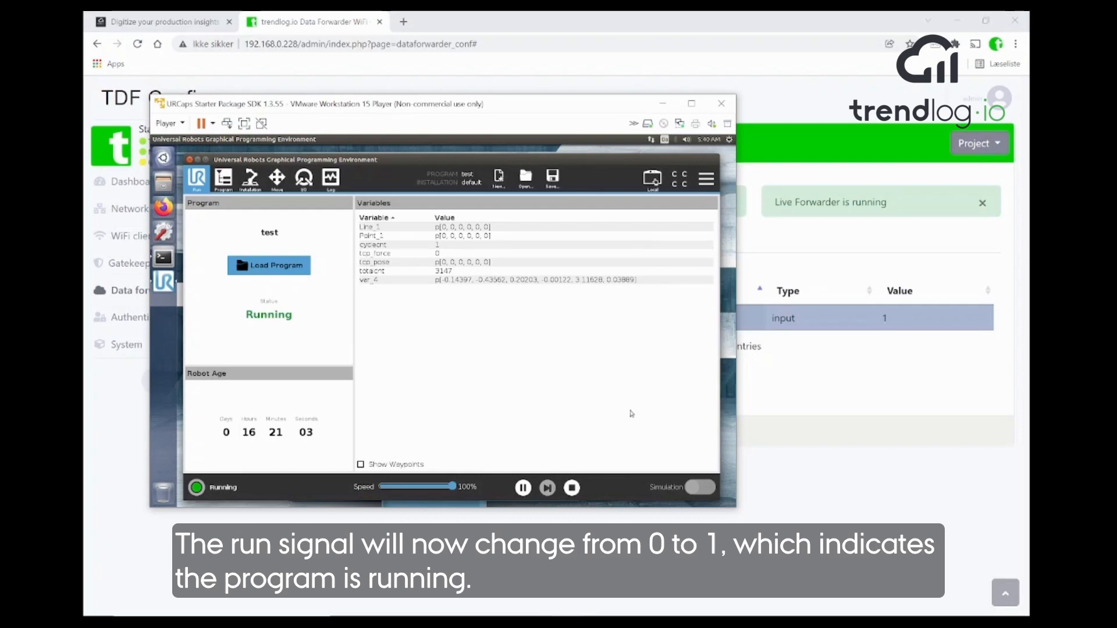
Return to the data forwarder monitor in the browser and check UR1's run value while the program runs
left_click(827, 370)
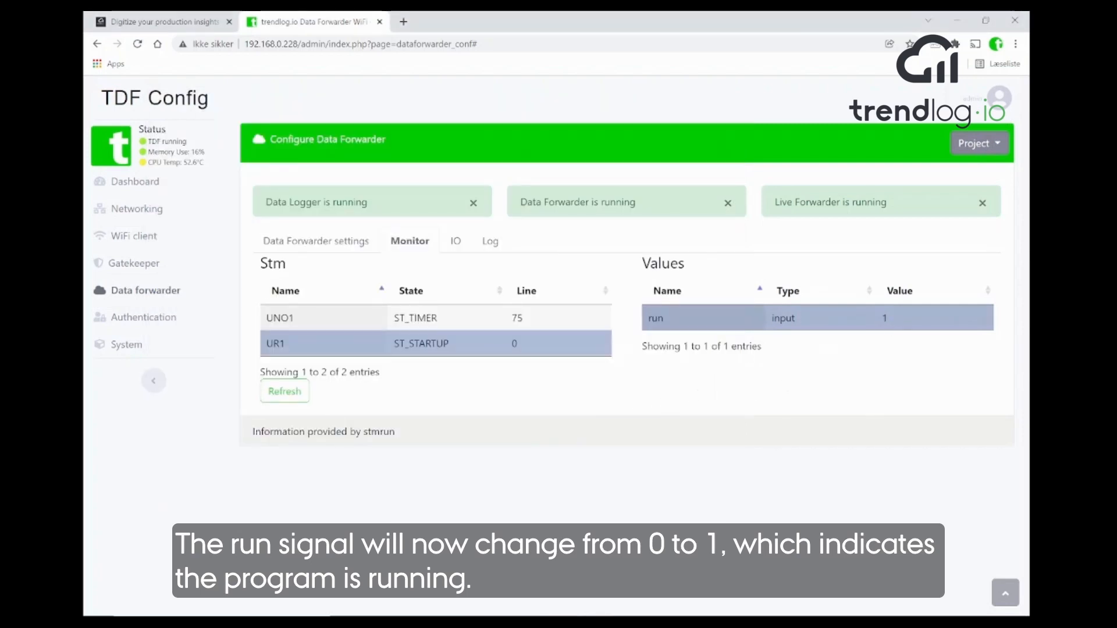
left_click_drag(876, 321, 883, 322)
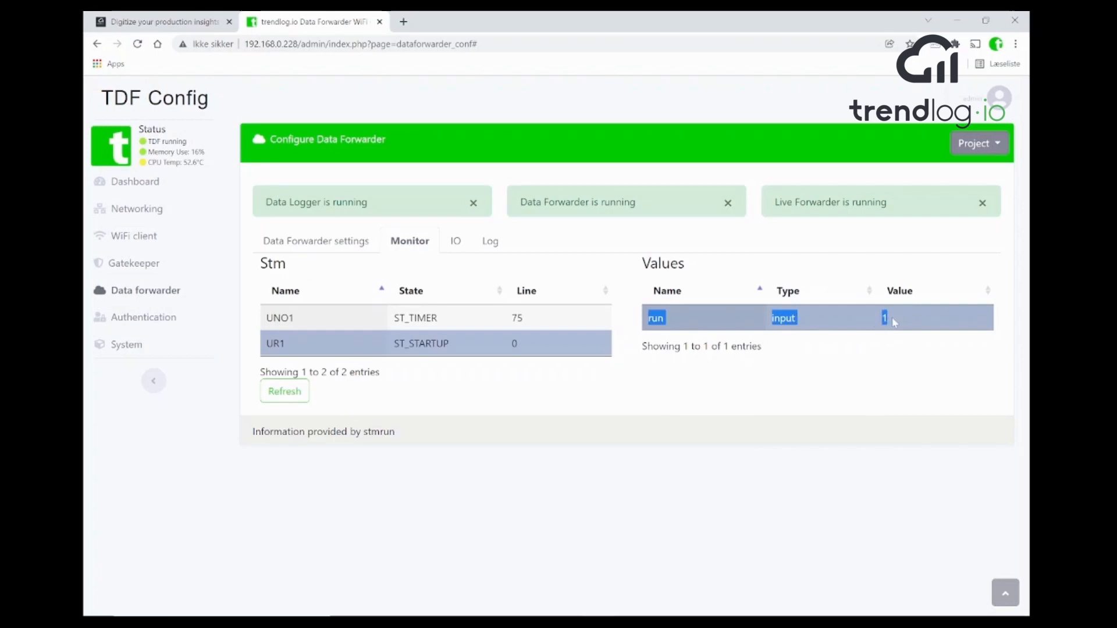
left_click(801, 369)
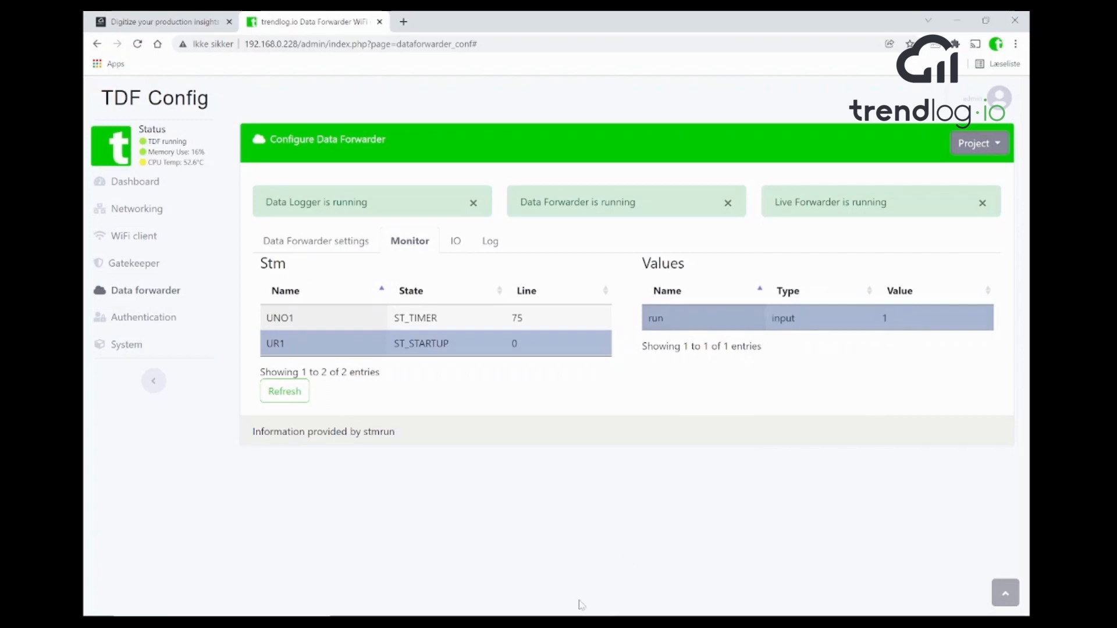
Pause the robot program in VMware Workstation Player and return to the browser's monitor to check UR1's run value
left_click(546, 624)
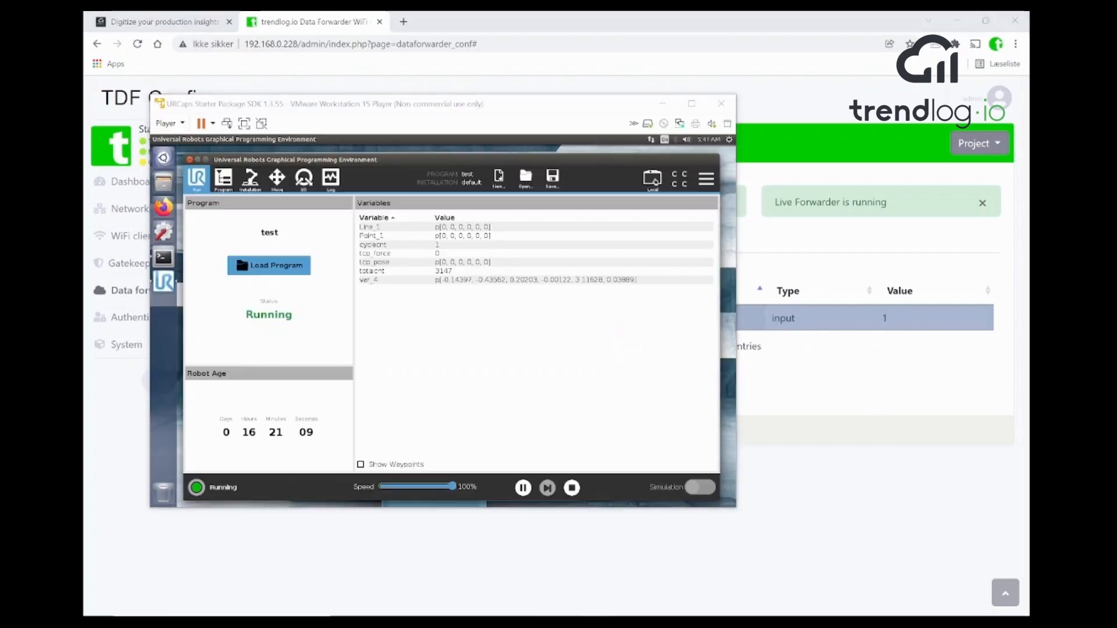
left_click(523, 489)
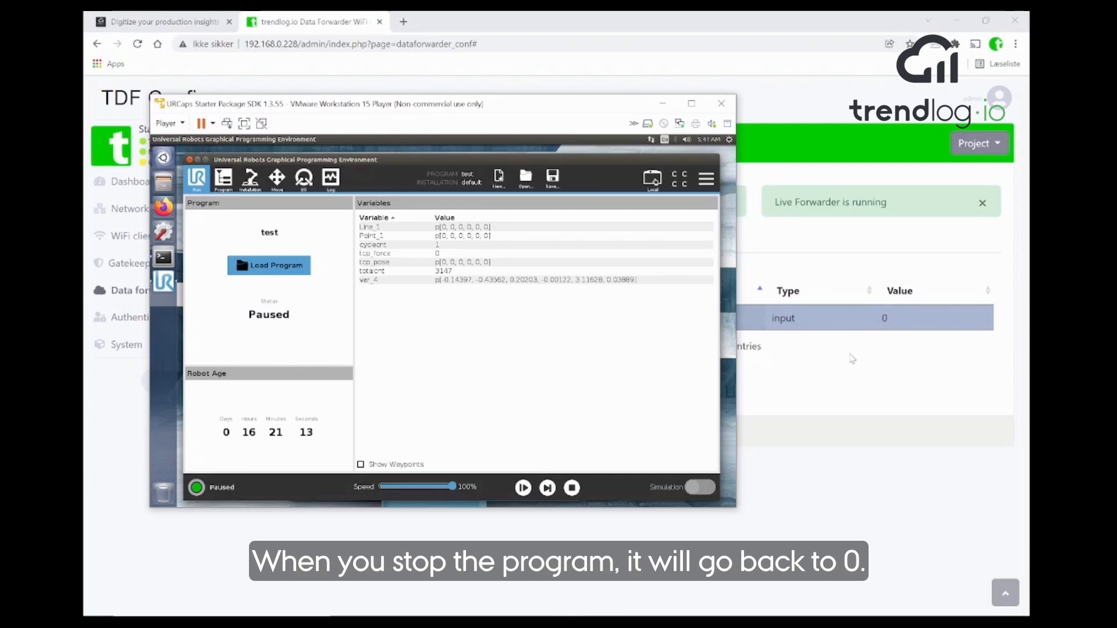
left_click(837, 380)
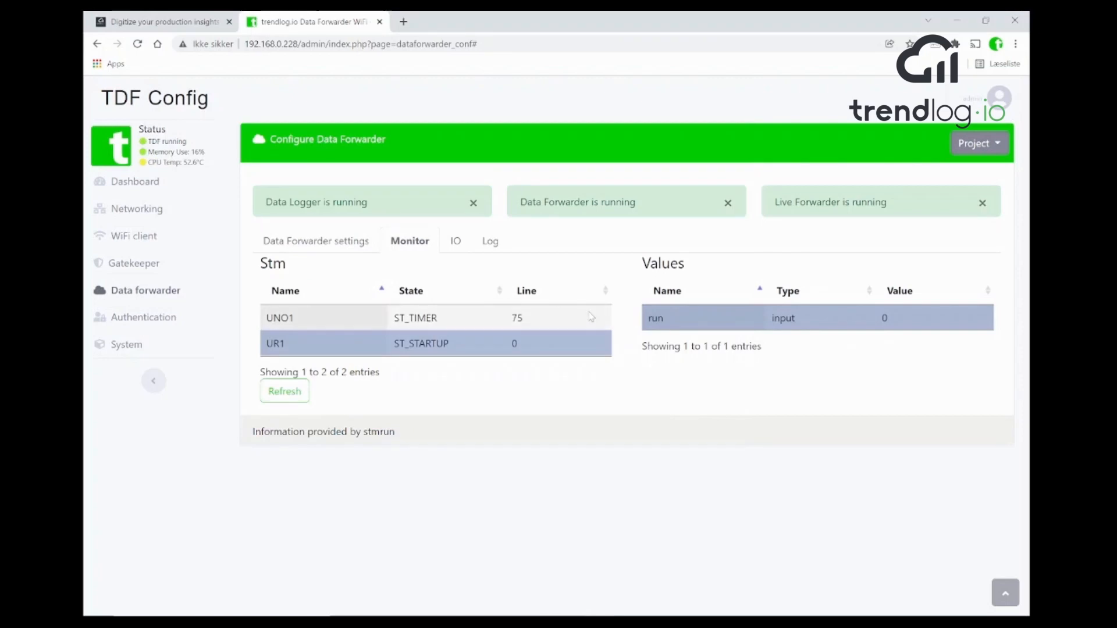
Add the run variable of the UR1 state machine to the live data variables in the data forwarder settings
left_click(338, 247)
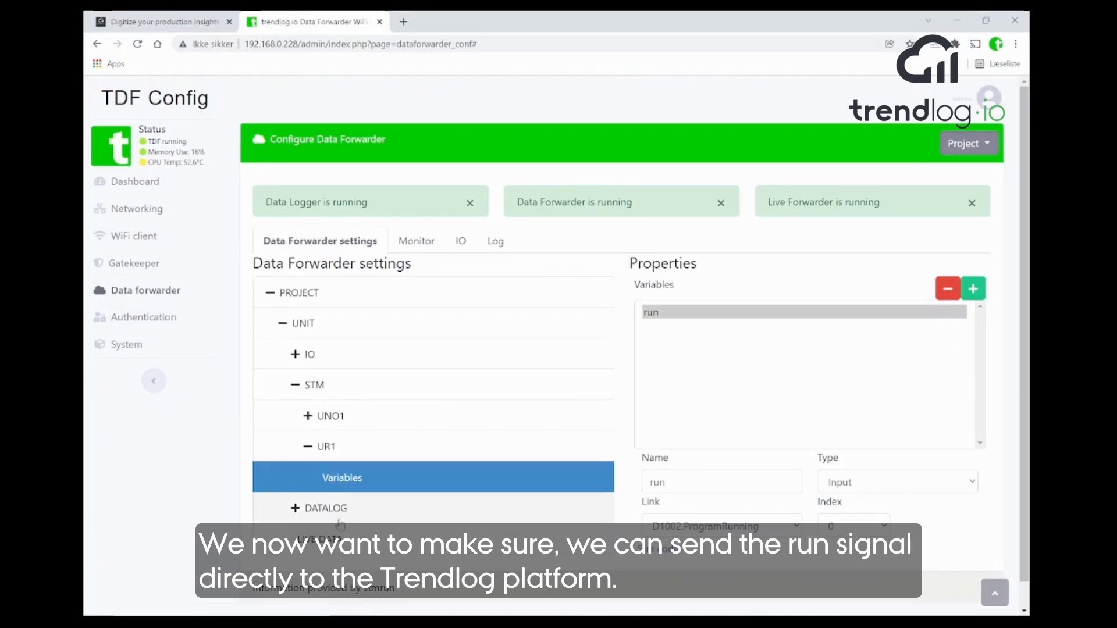
left_click(345, 543)
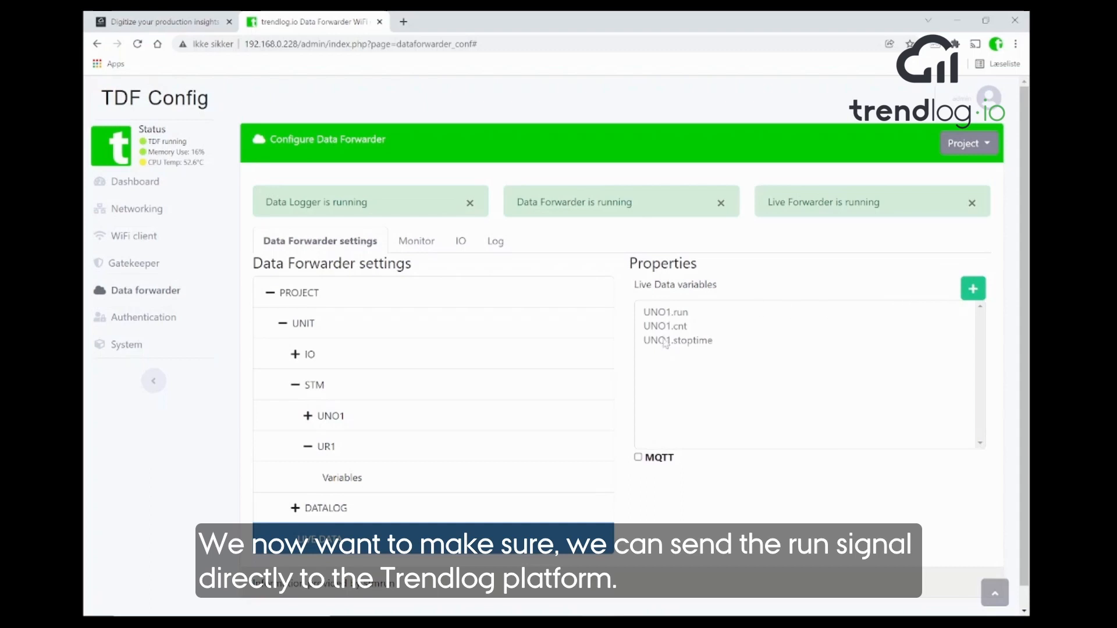
left_click(973, 289)
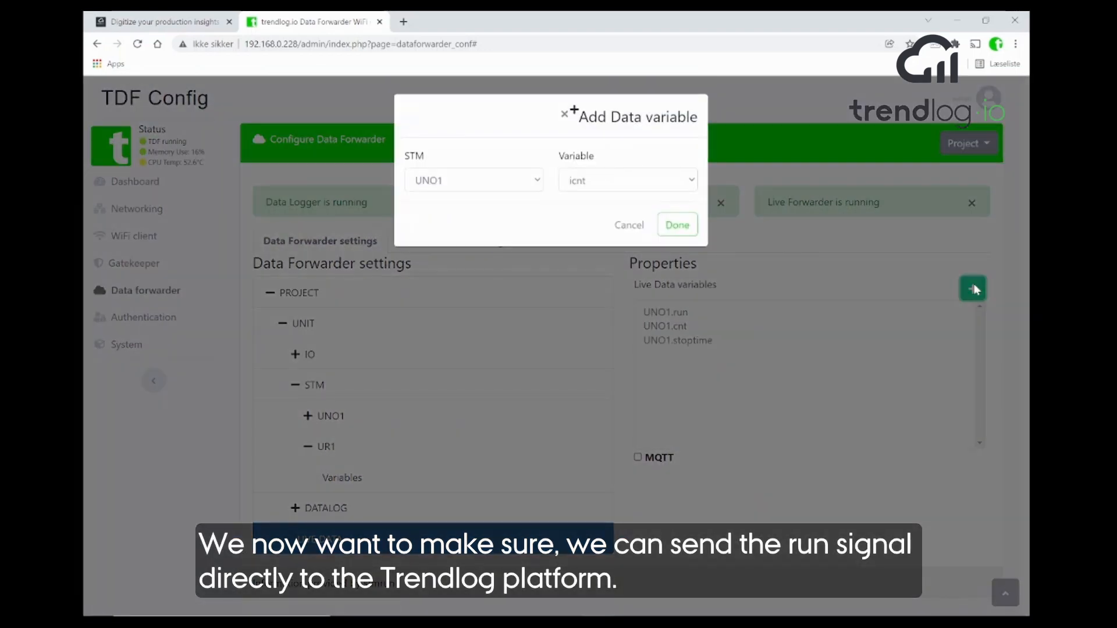
left_click(507, 185)
left_click(496, 225)
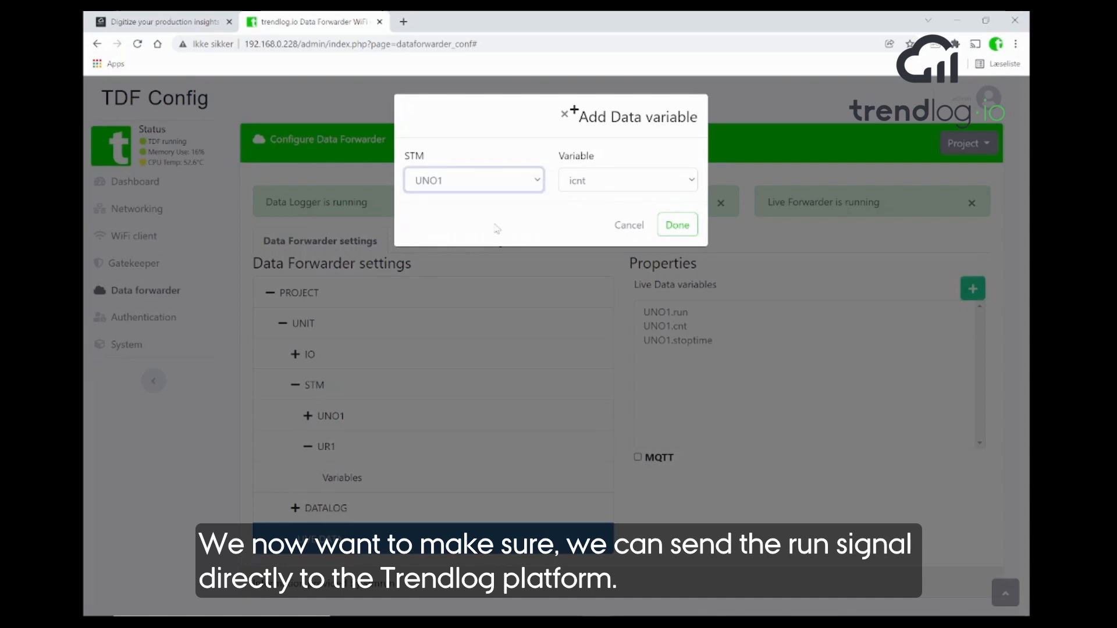
left_click(599, 188)
left_click(599, 188)
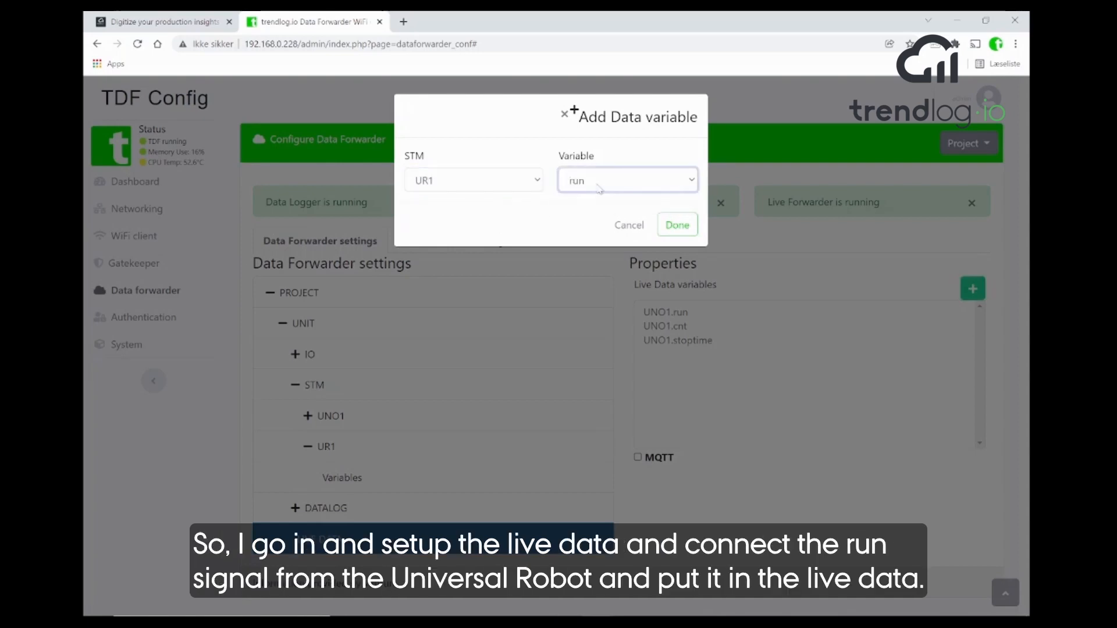
left_click(677, 225)
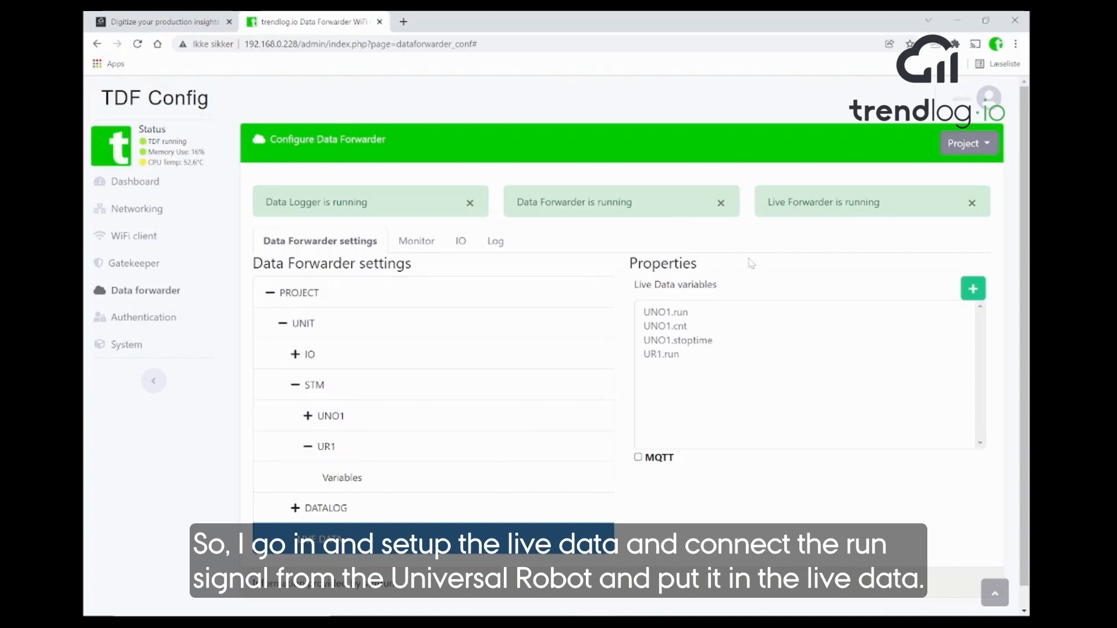
Activate the changed data forwarder settings and restart the forwarder to put them into effect
left_click(983, 150)
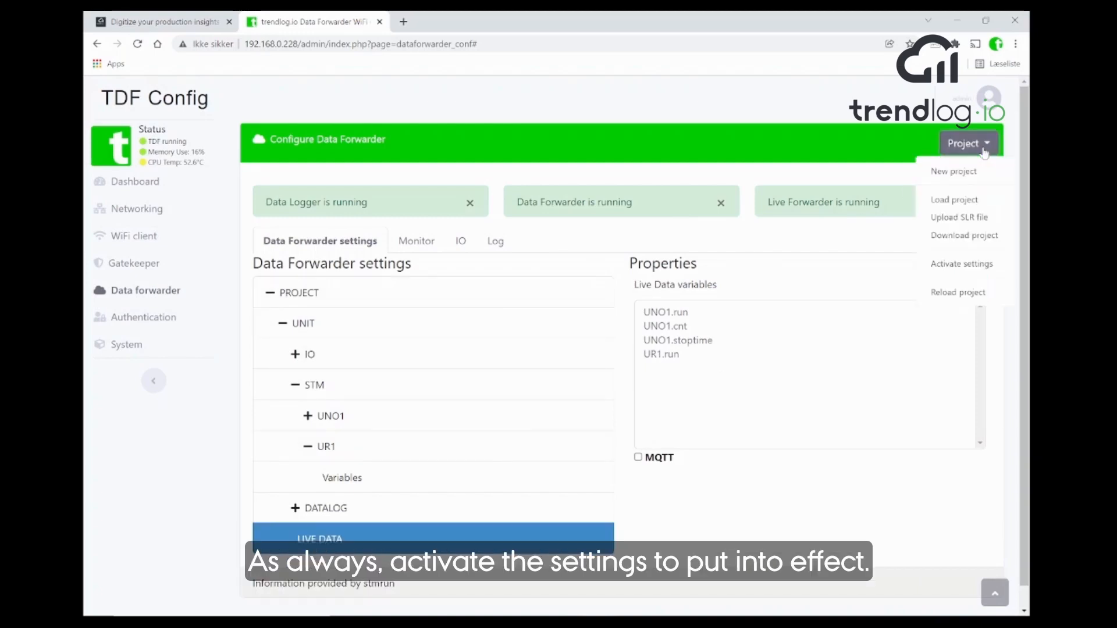
left_click(951, 266)
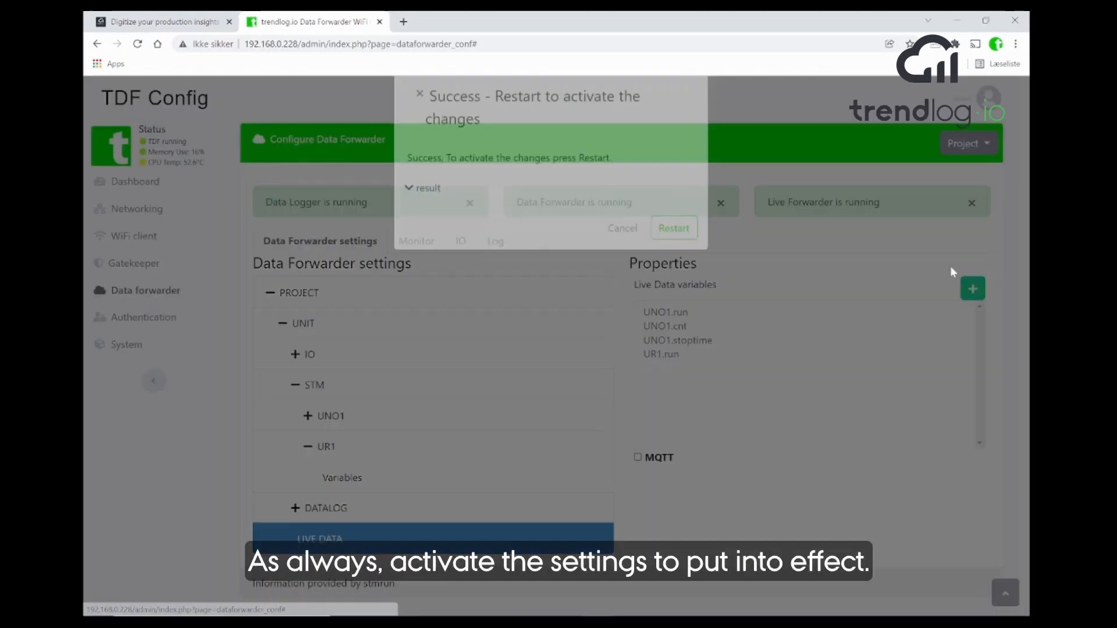
left_click(690, 250)
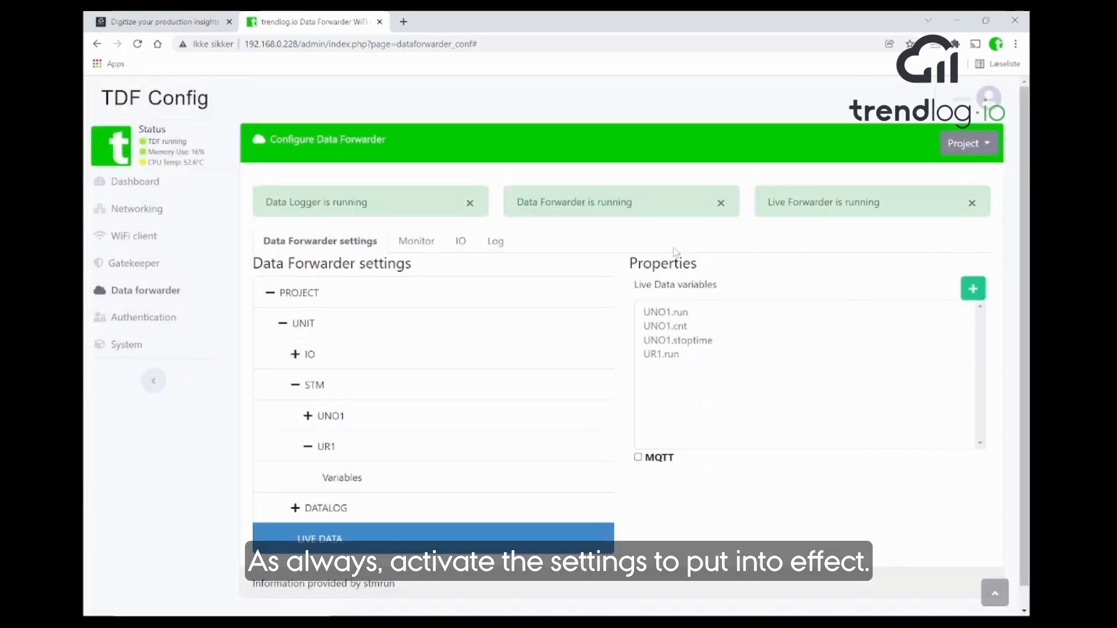
Collapse the state machine settings and copy the device ID prefix from the DATALOG properties
left_click(296, 384)
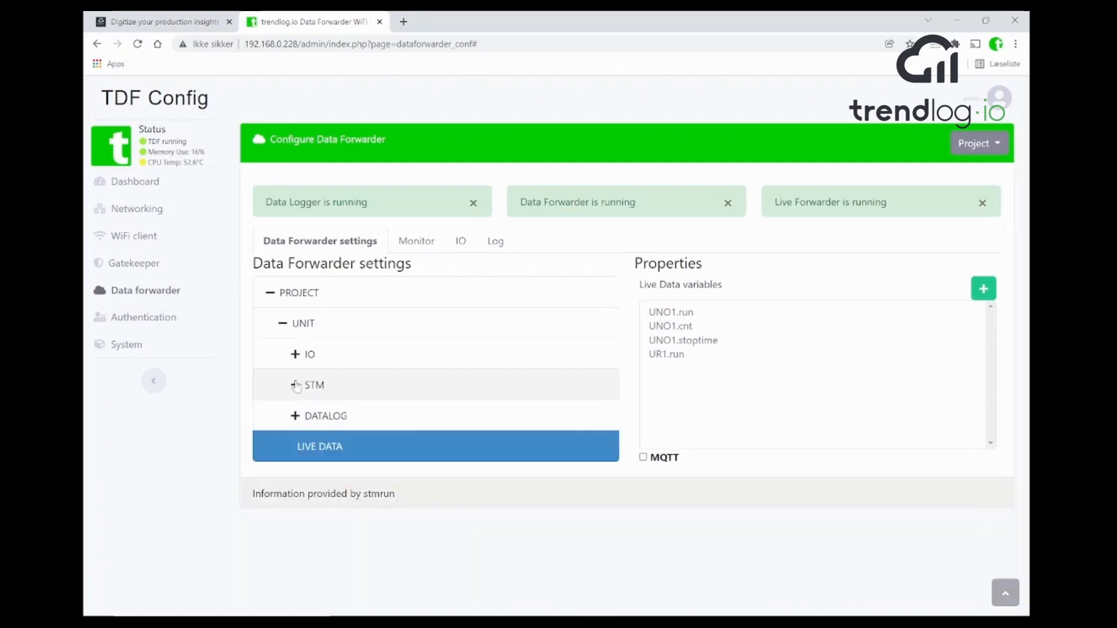
left_click(319, 419)
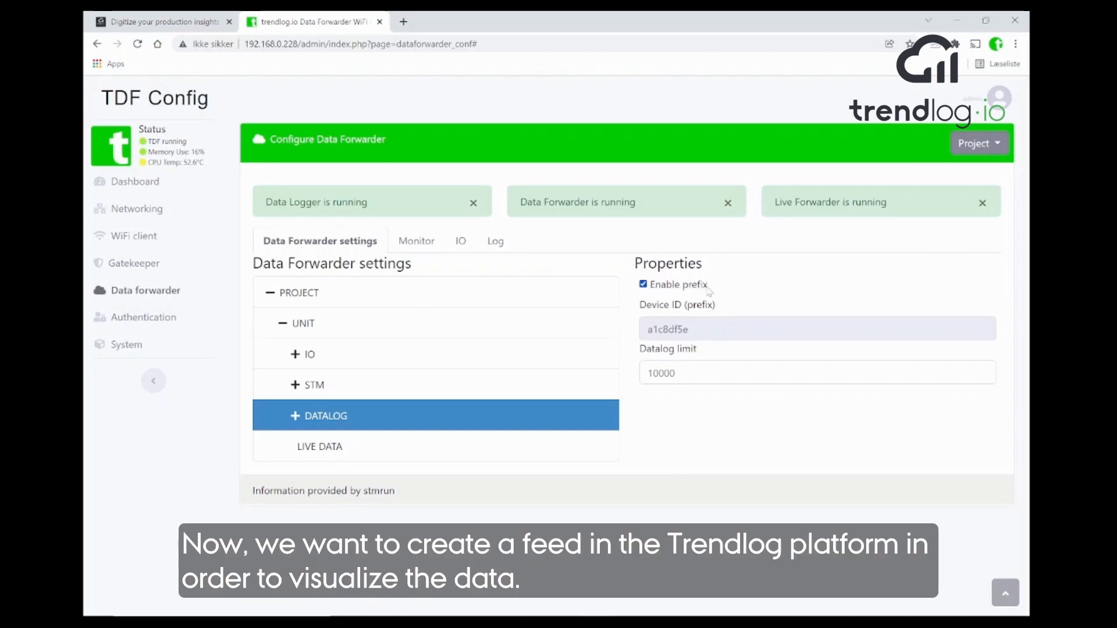
left_click_drag(647, 330, 690, 329)
key("ctrl+c")
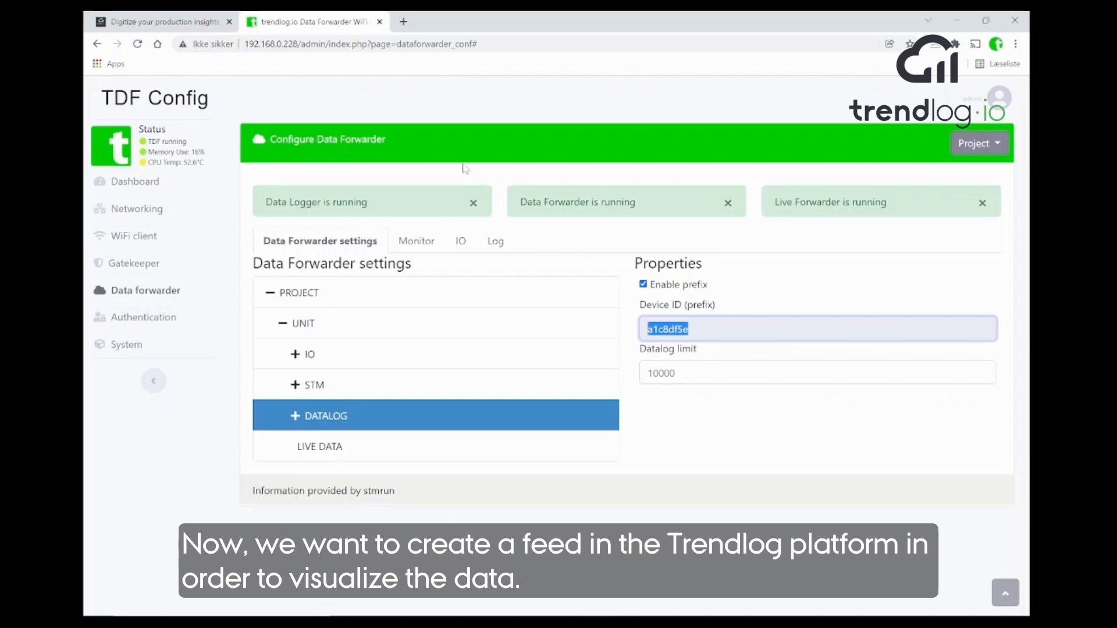
left_click(309, 94)
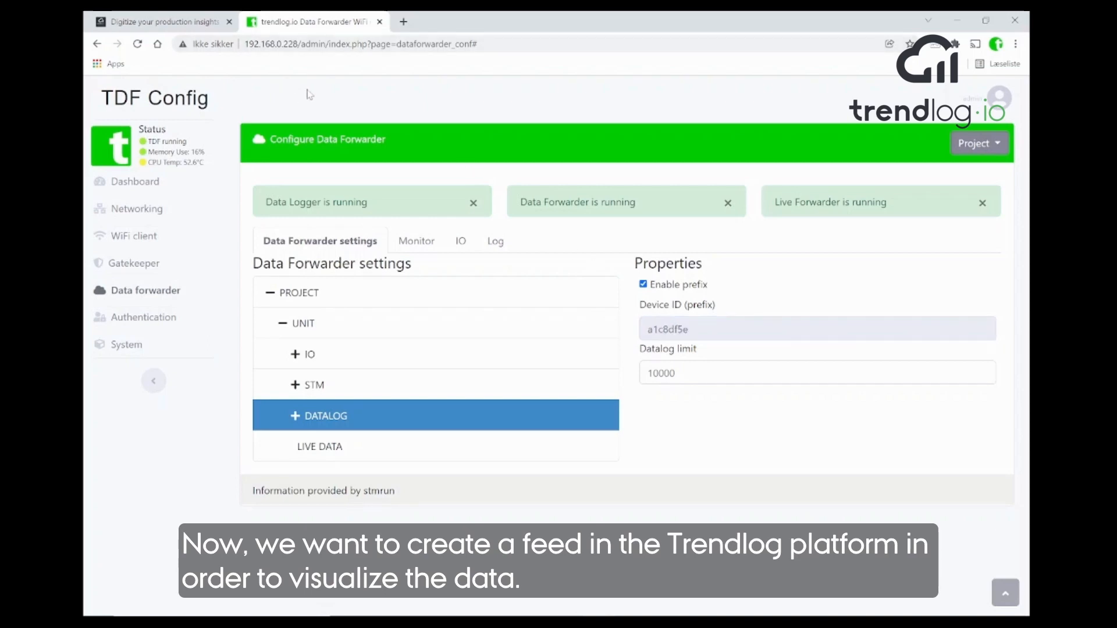
Switch to the Trendlog website and log in to the platform with the saved account credentials
left_click(173, 22)
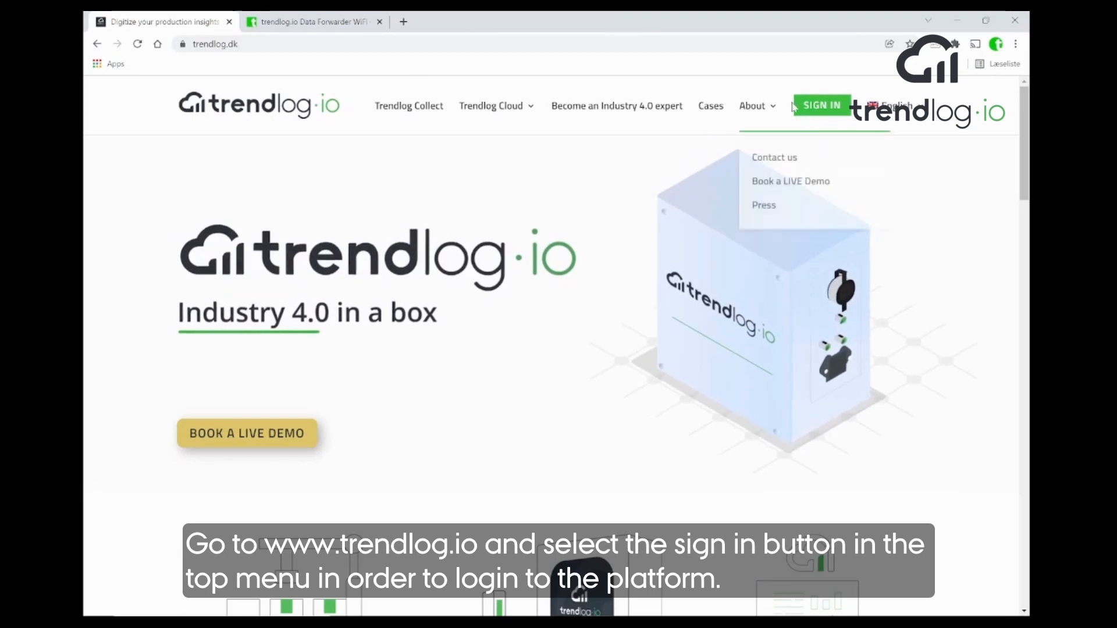
left_click(821, 106)
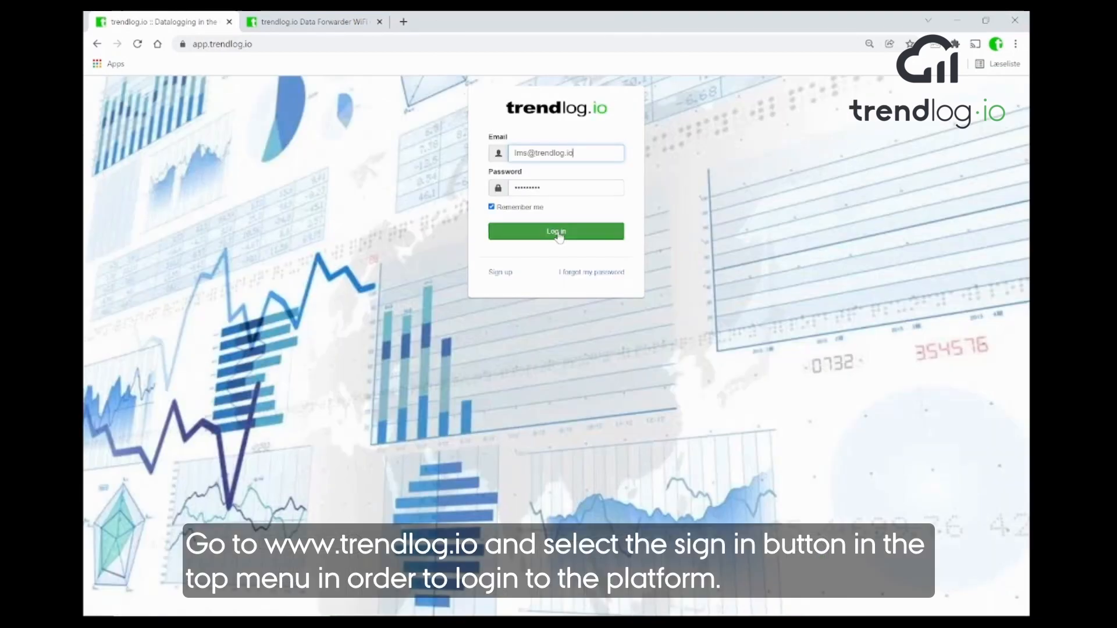
left_click(558, 232)
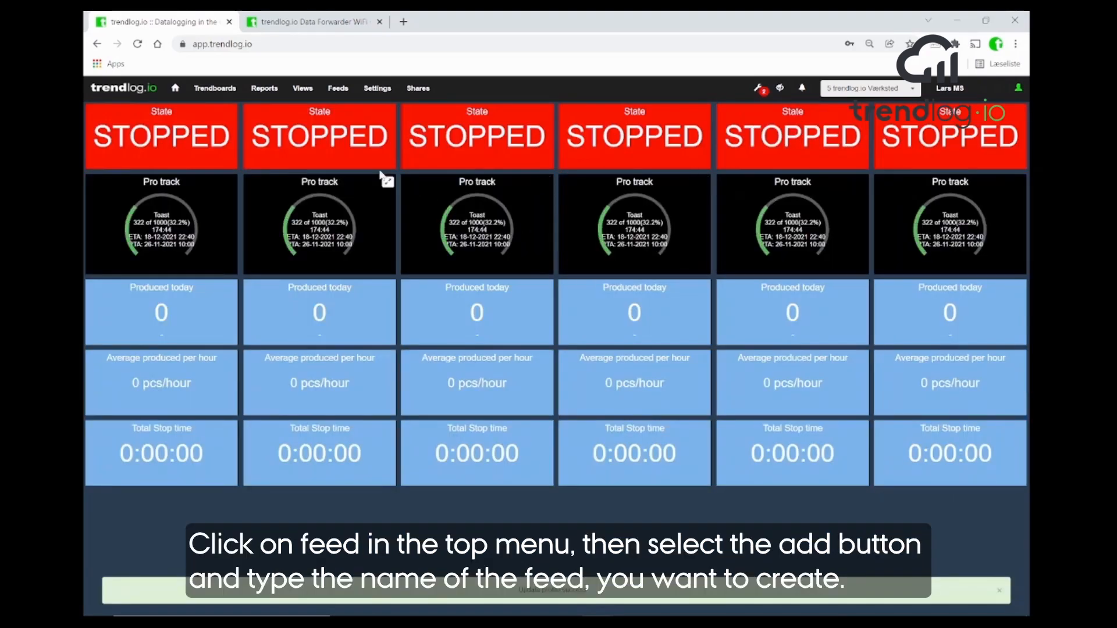
Create a new feed named a1c8df5e_UR1_run in the Trendlog platform, using the copied device ID as prefix
left_click(340, 90)
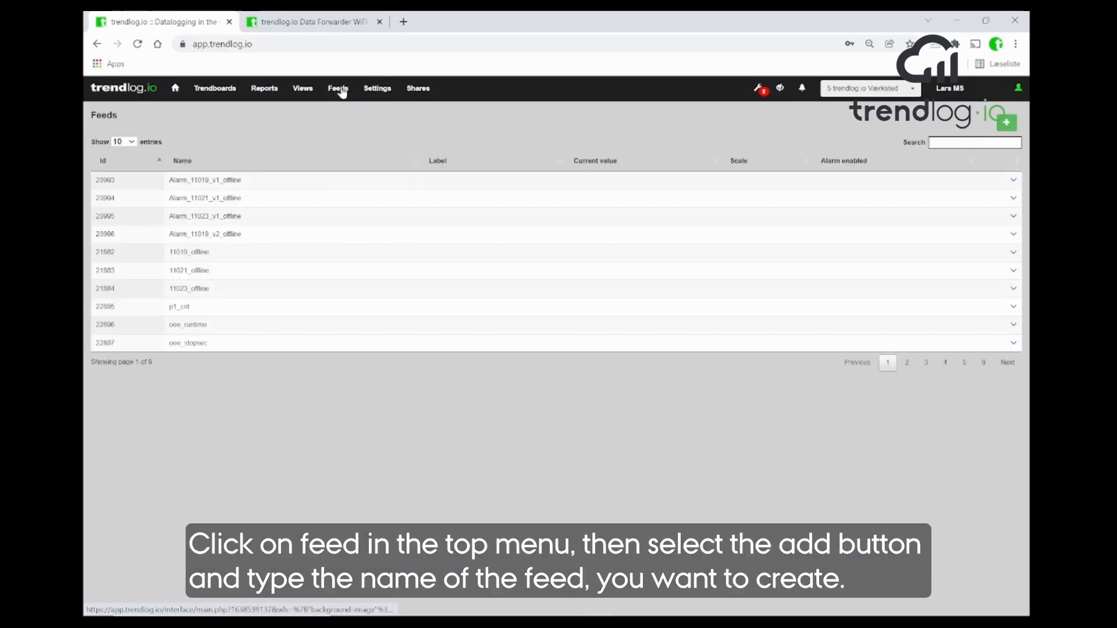
left_click(1007, 122)
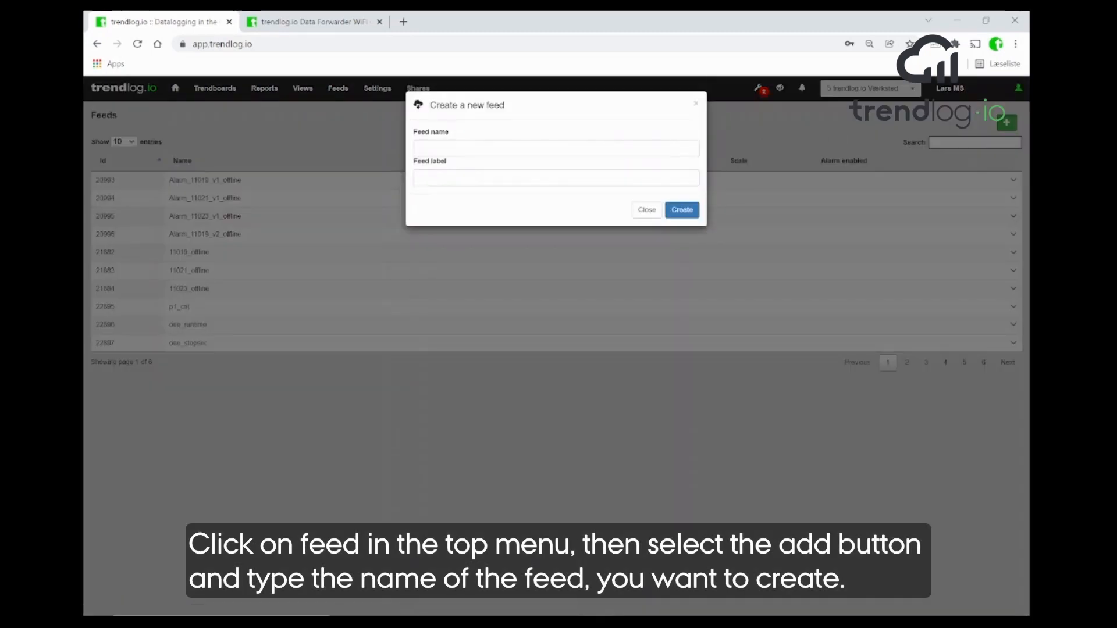
left_click(546, 149)
key("ctrl+v")
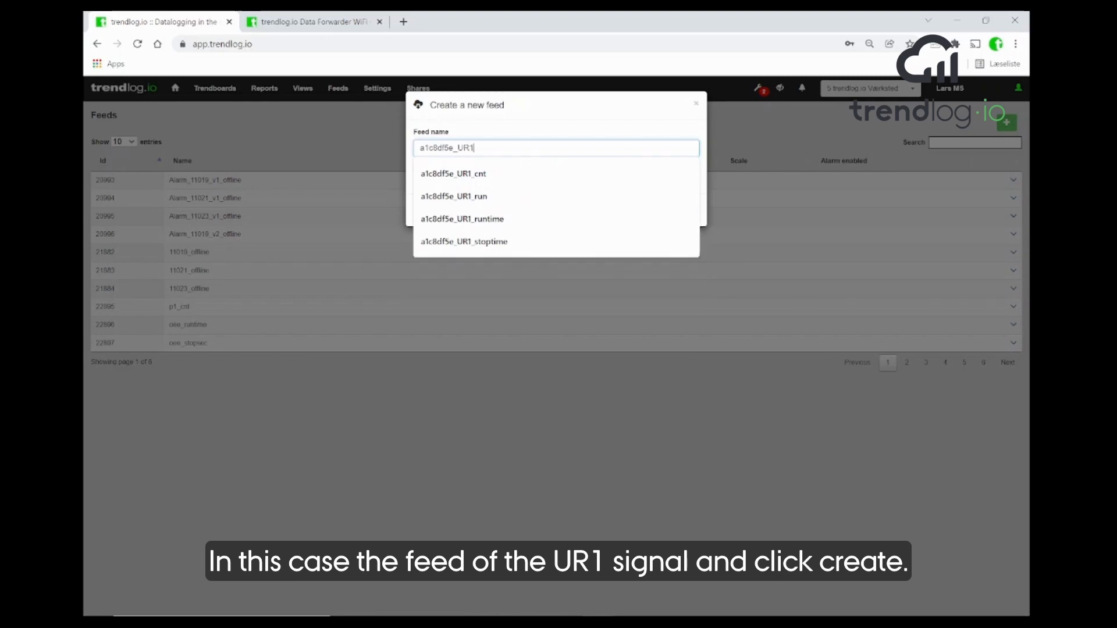
type("_UR1_ru")
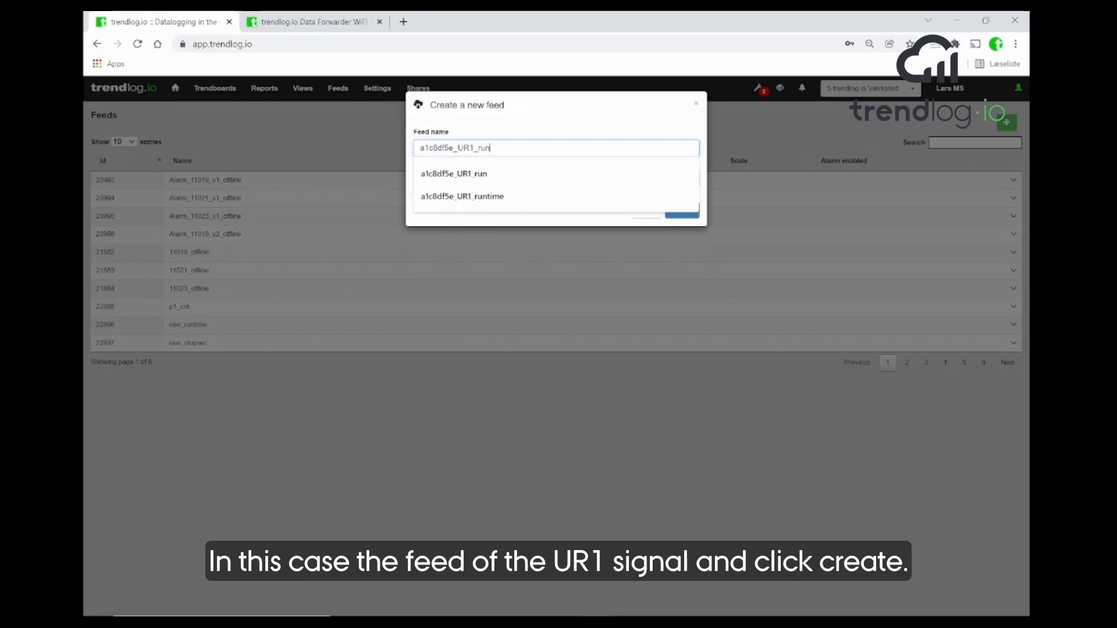
type("n")
left_click(592, 132)
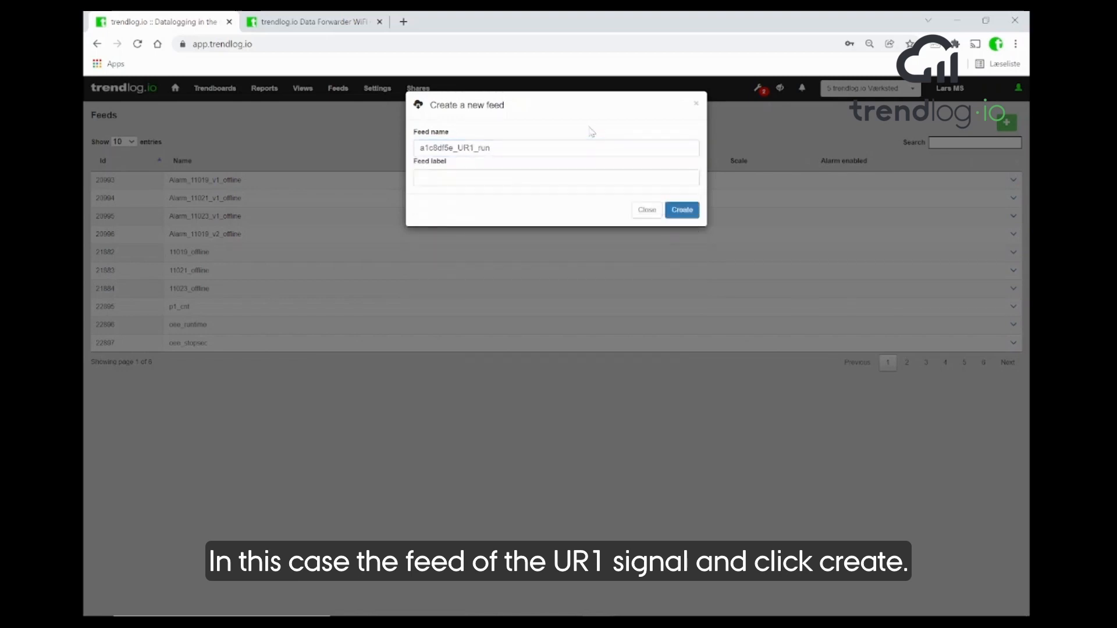
left_click(682, 211)
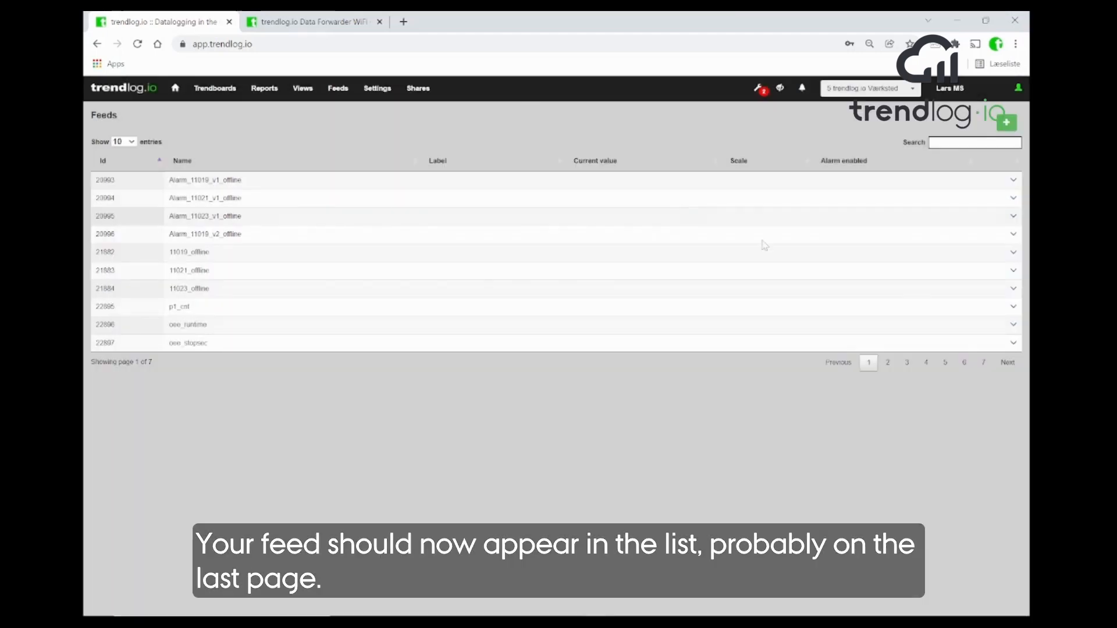
Search the feeds for UR1 and select the a1c8df5e_UR1_run feed
left_click(983, 143)
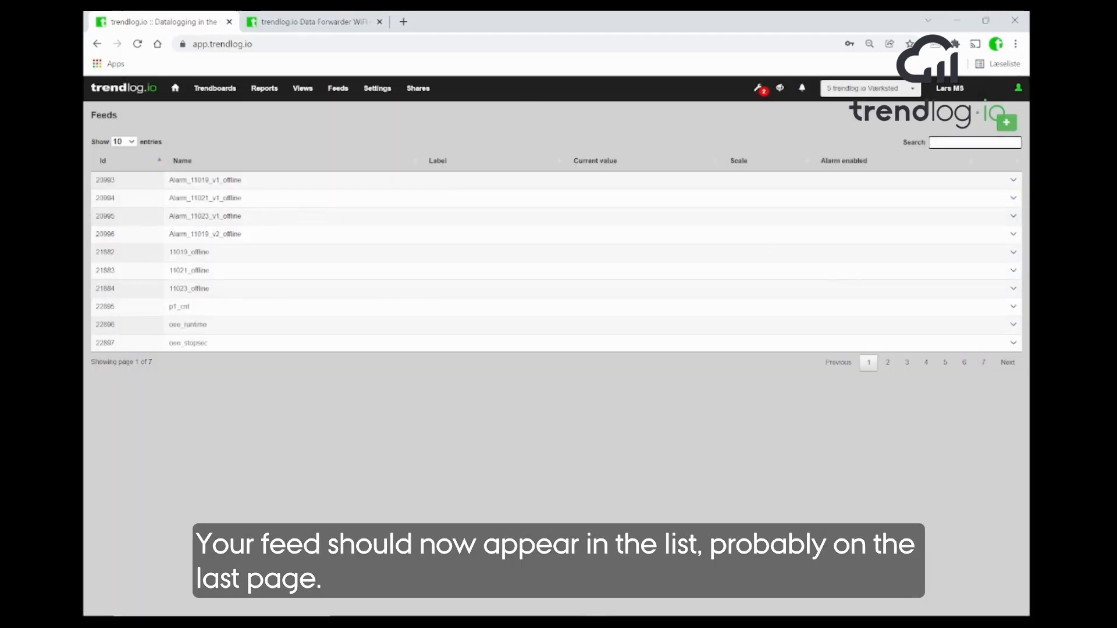
type("UR1")
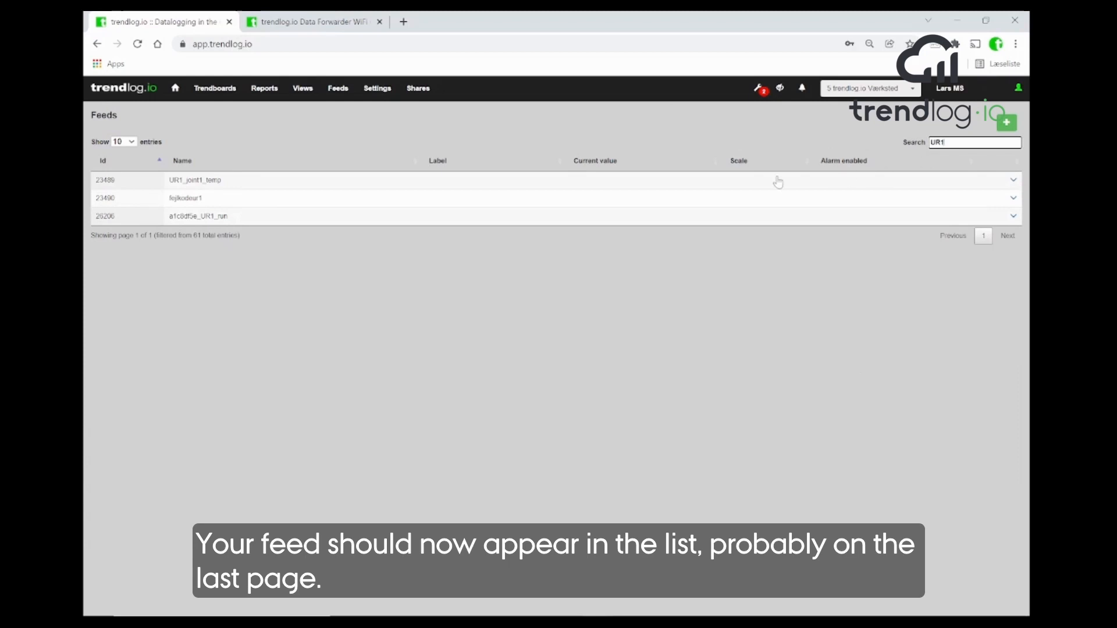
left_click(405, 216)
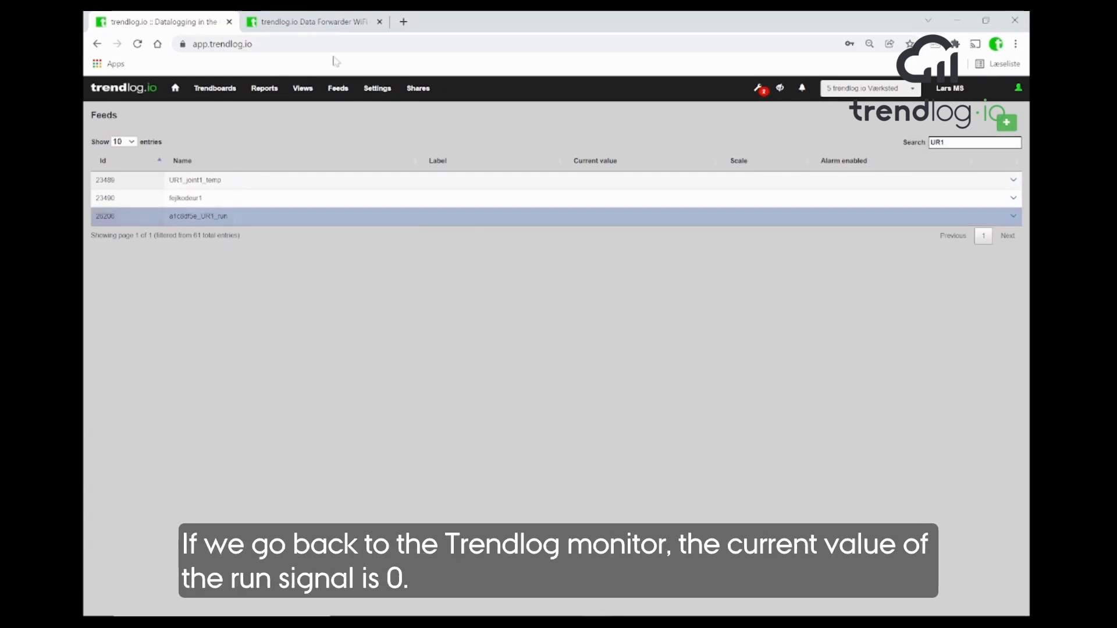
Check UR1's run value in the data forwarder monitor and resume the test program in VMware Workstation Player
left_click(319, 26)
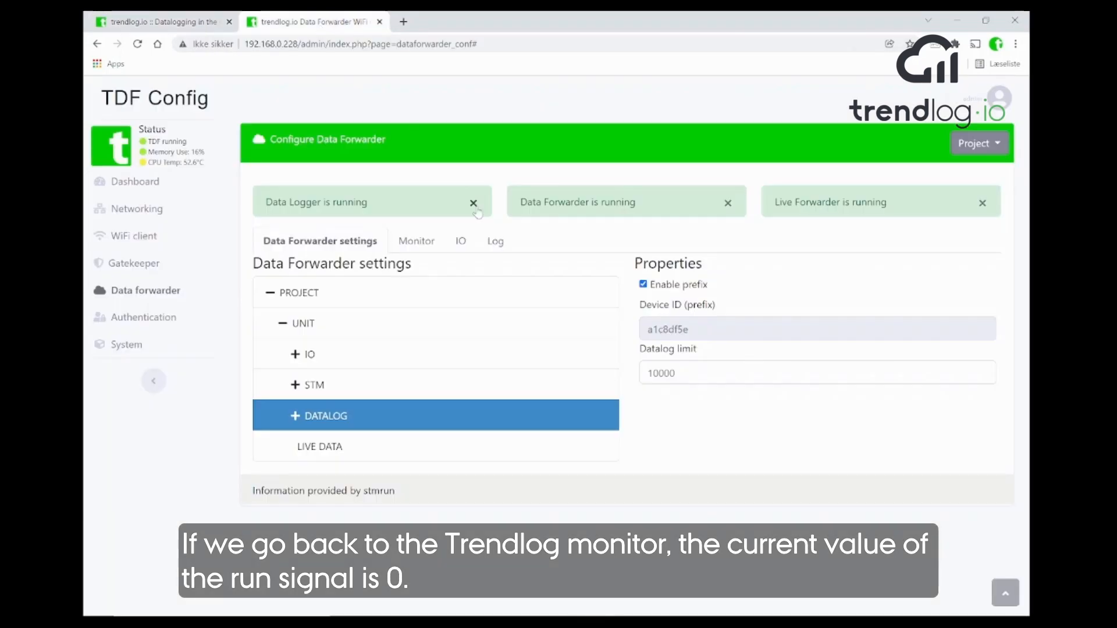
left_click(418, 246)
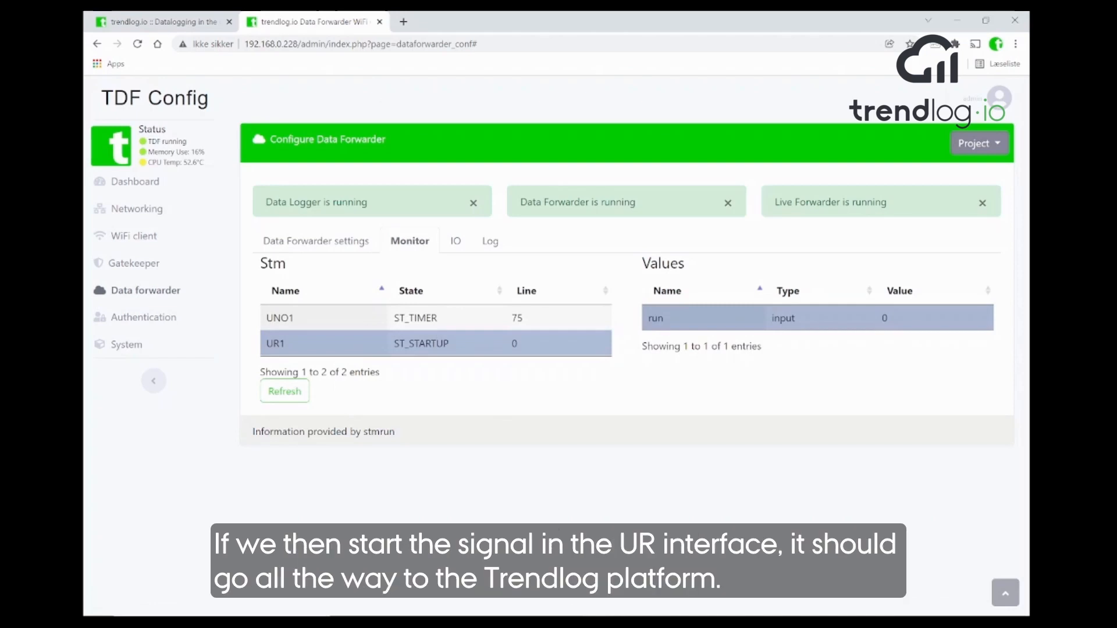
left_click(578, 621)
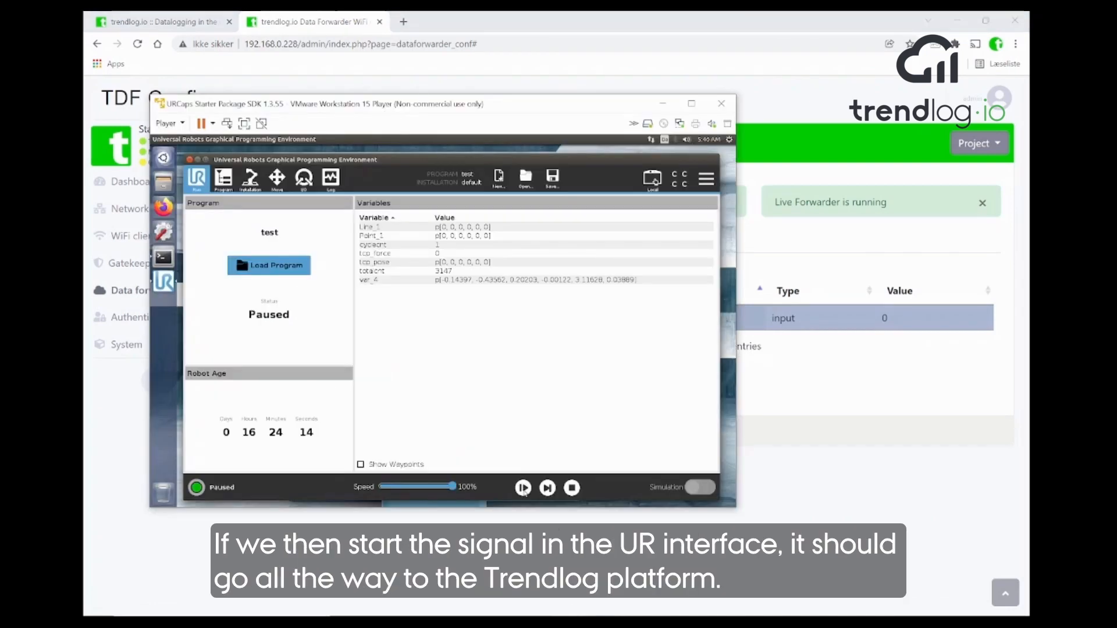
left_click(523, 488)
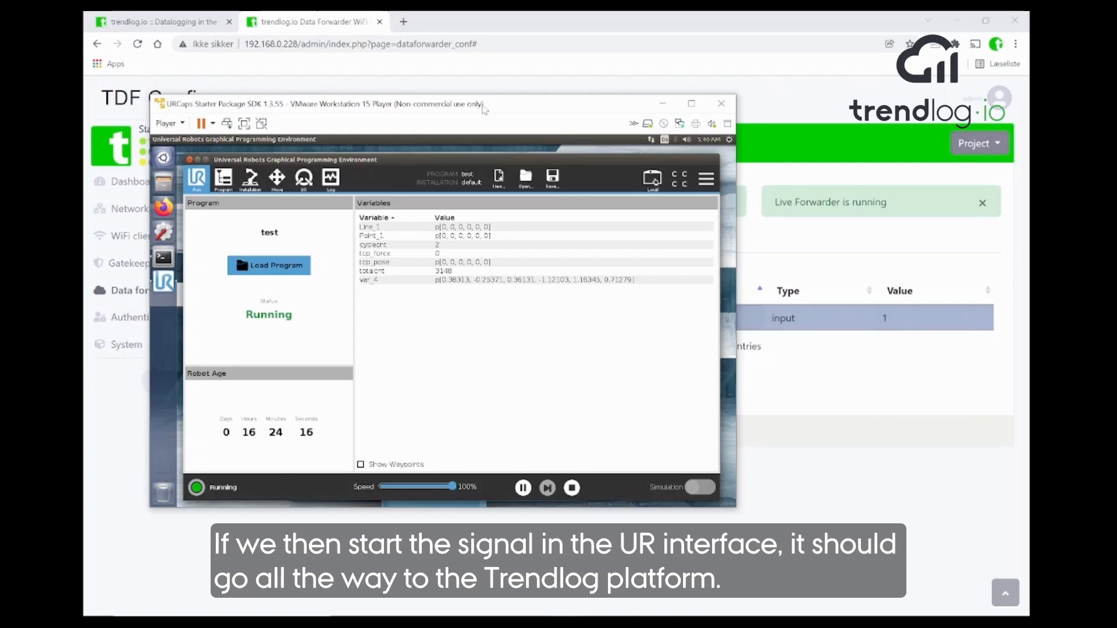
Return to the Trendlog platform in the browser and create a new trendView with the TrendSign template
left_click(187, 23)
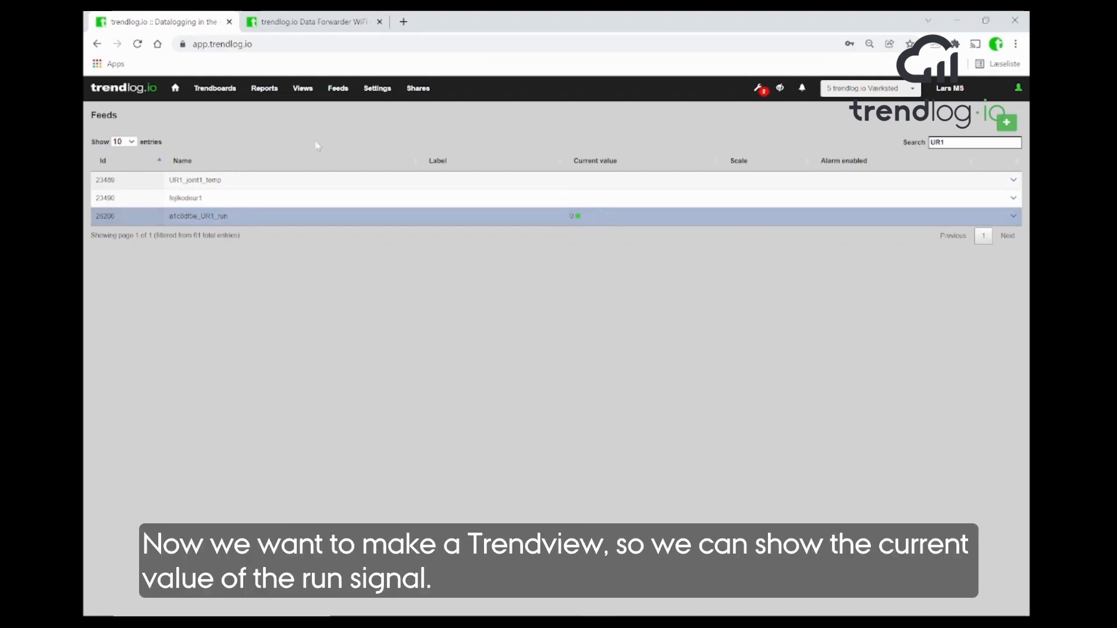
left_click(308, 97)
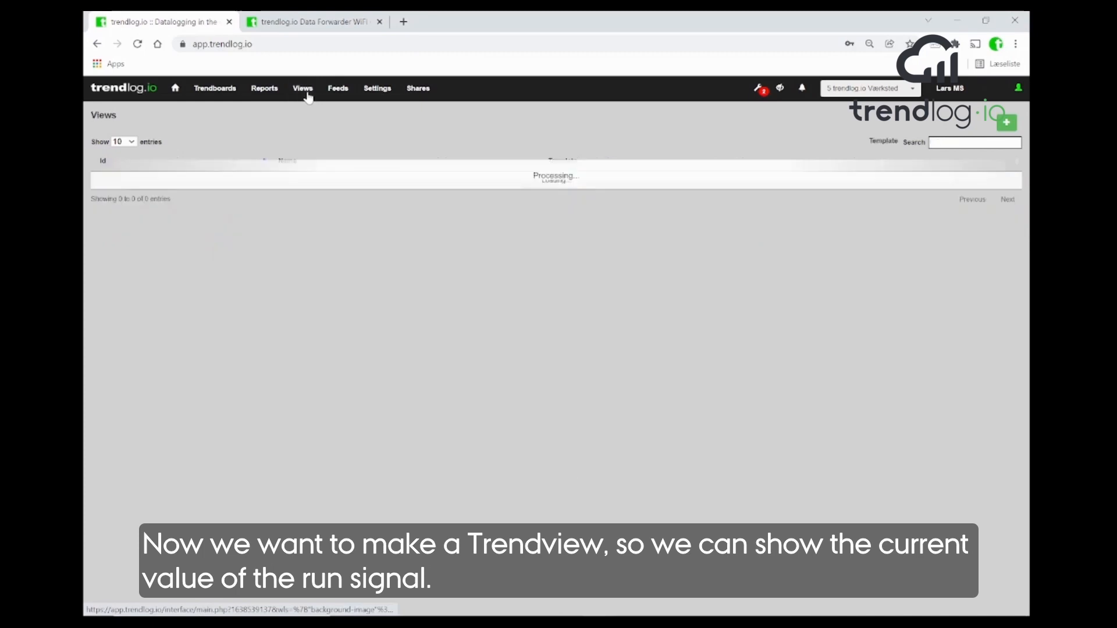
left_click(1005, 122)
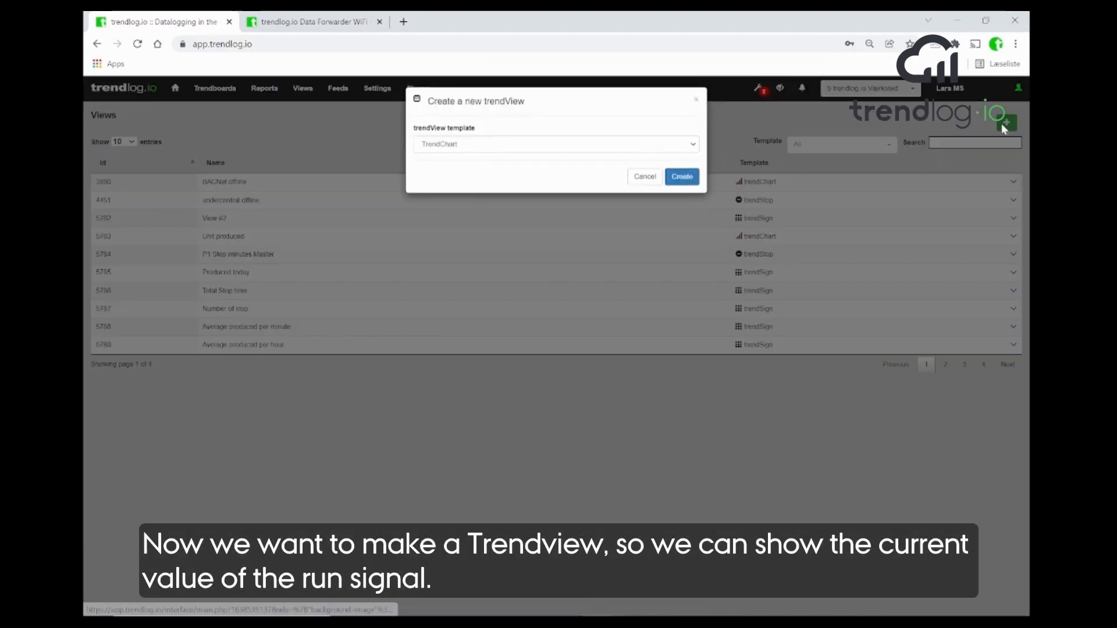
left_click(592, 148)
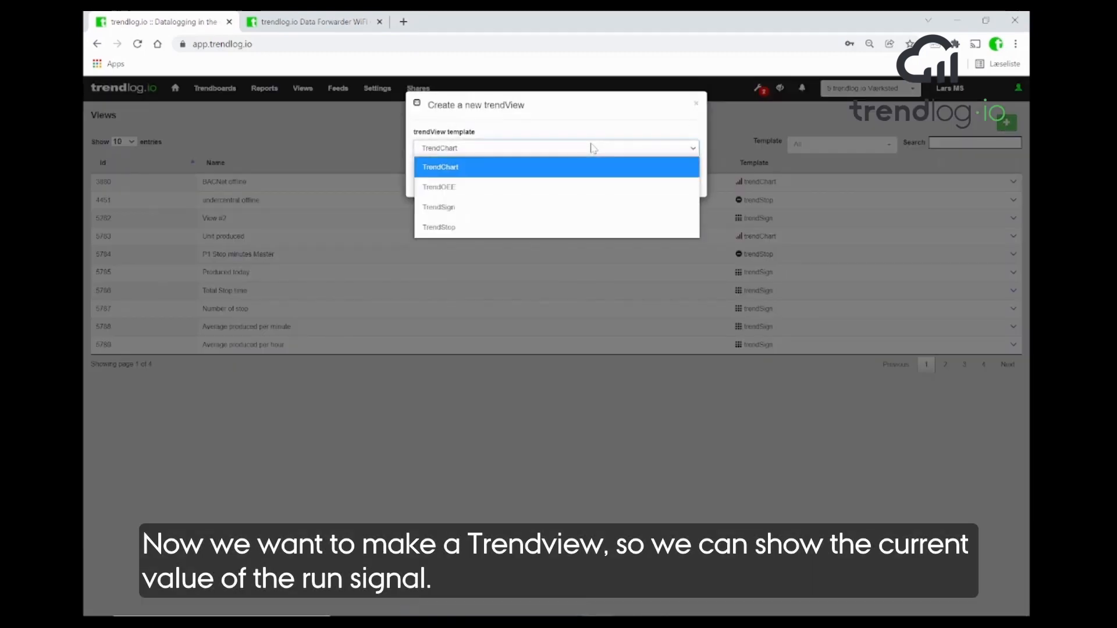
left_click(539, 207)
left_click(688, 181)
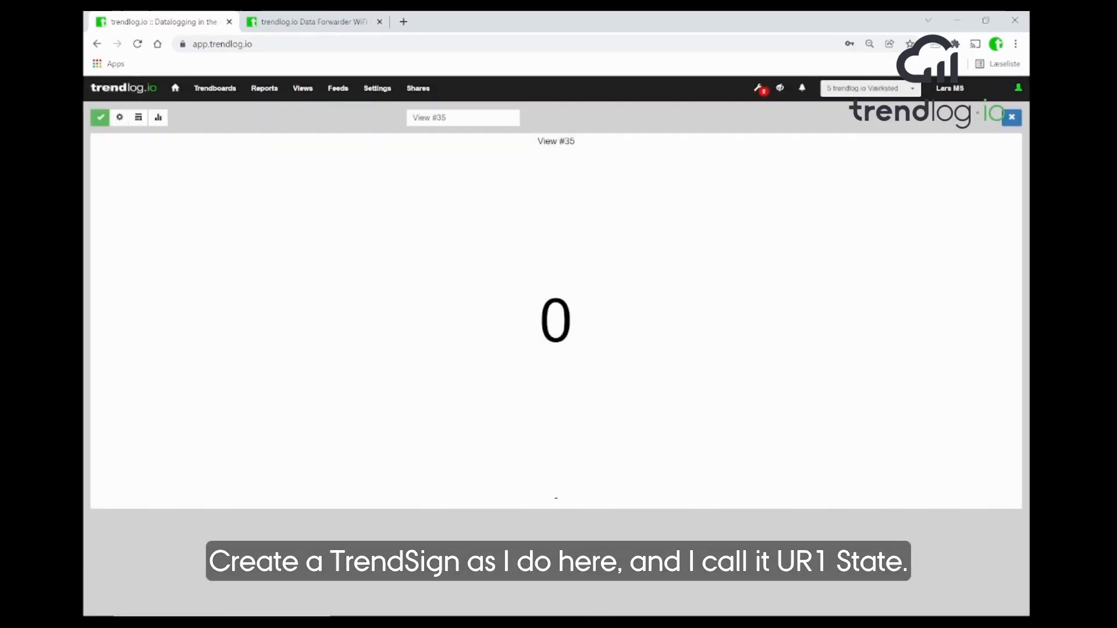
Rename the new TrendSign view as UR1 State
key("BackSpace")
key("BackSpace")
key("BackSpace")
key("BackSpace")
key("BackSpace")
key("BackSpace")
key("BackSpace")
key("BackSpace")
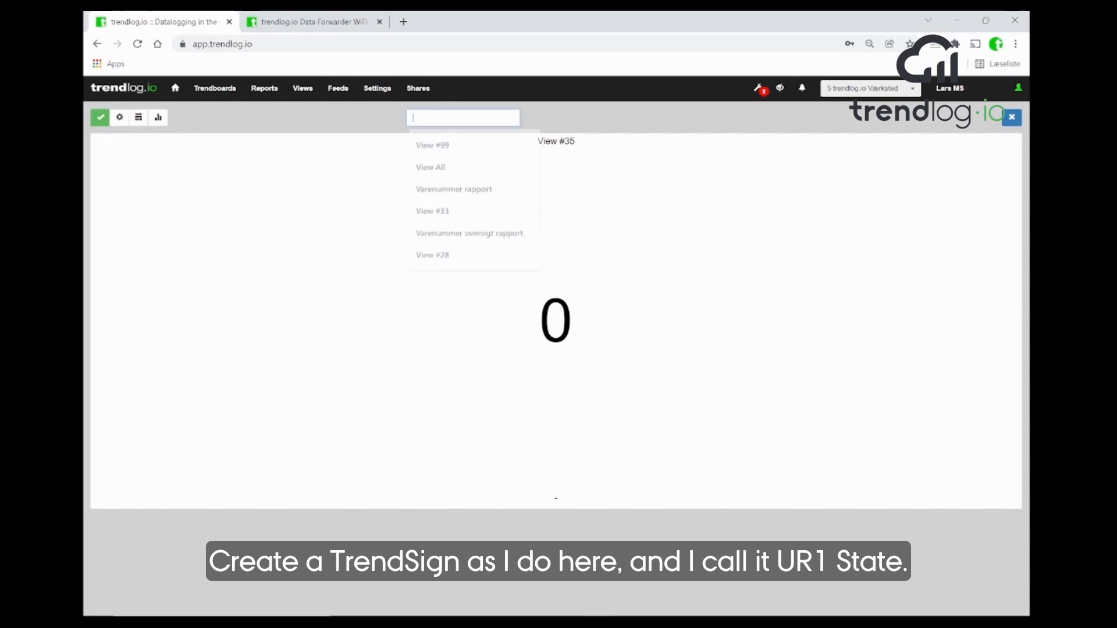
type("UR1")
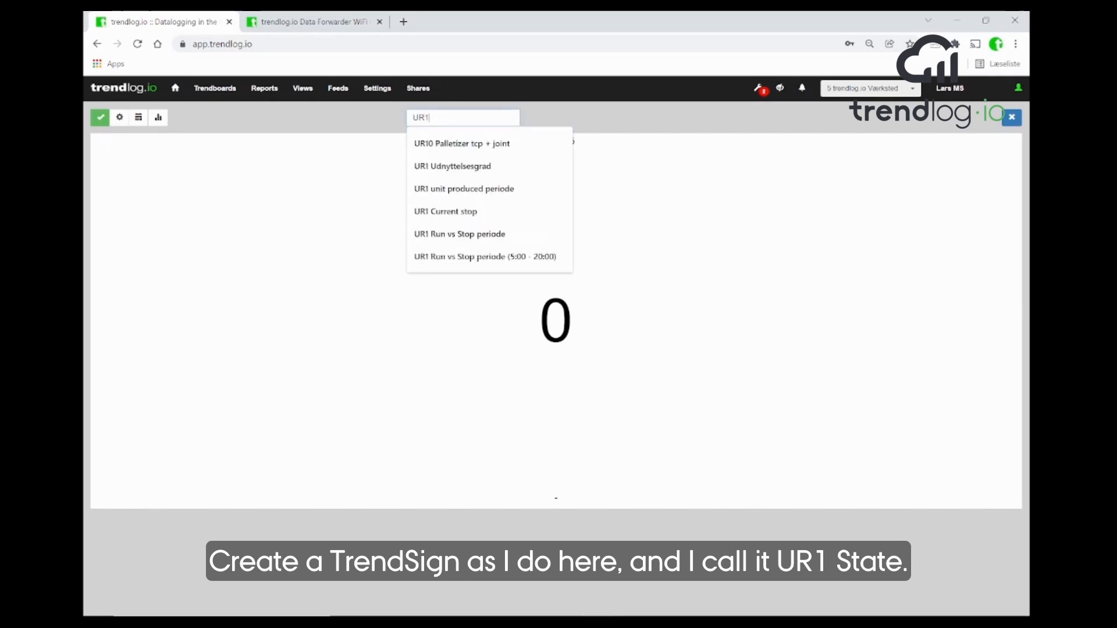
type(" State")
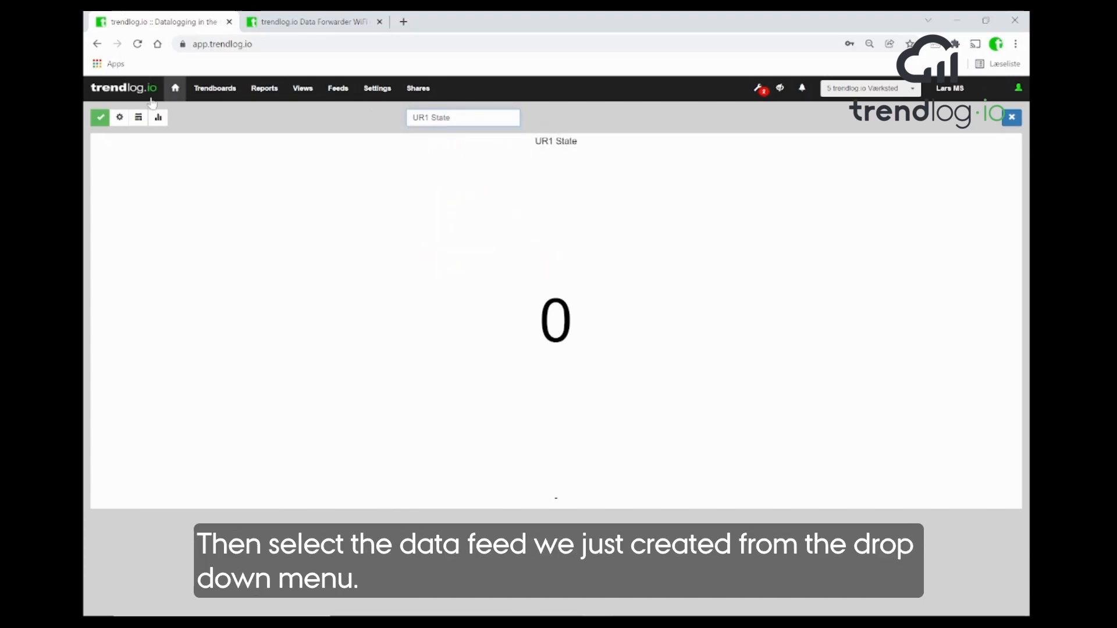
Remove the Alarm_11019_v1_offline feed from the UR1 State view's data source
left_click(121, 118)
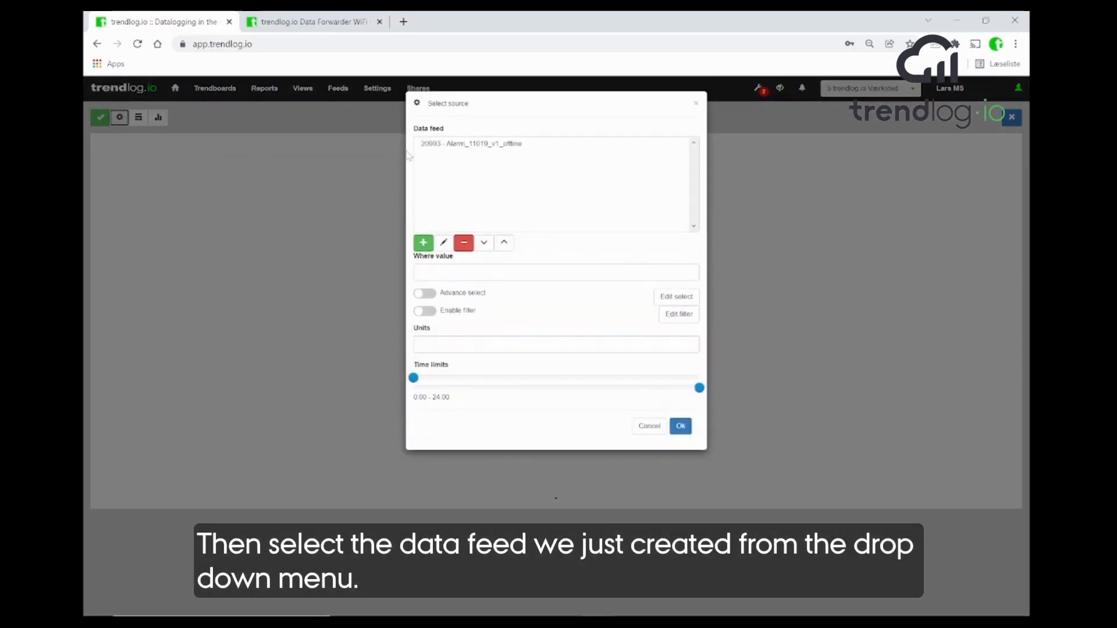
left_click(440, 150)
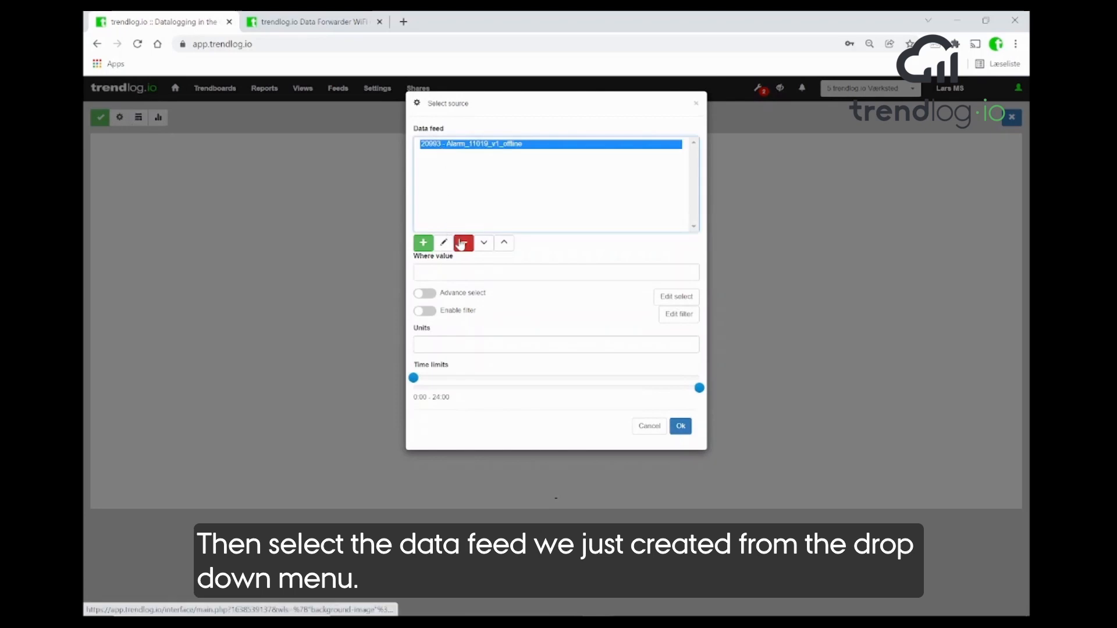
left_click(463, 243)
Add the a1c8df5e_UR1_run feed as the view's data source, keeping the default multiplier and method
left_click(423, 238)
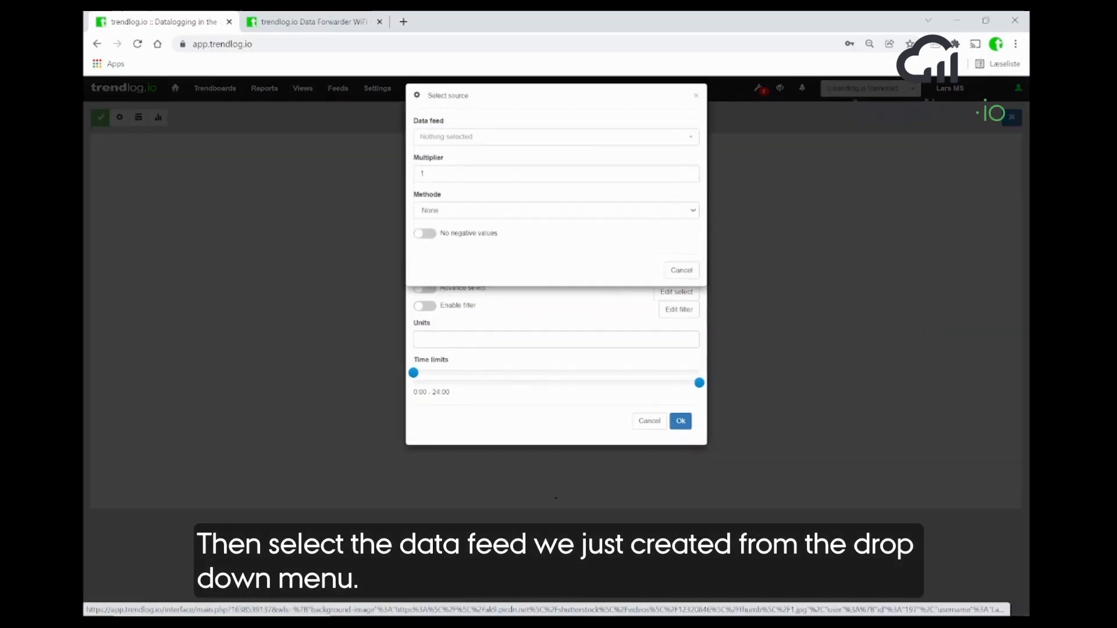
left_click(469, 146)
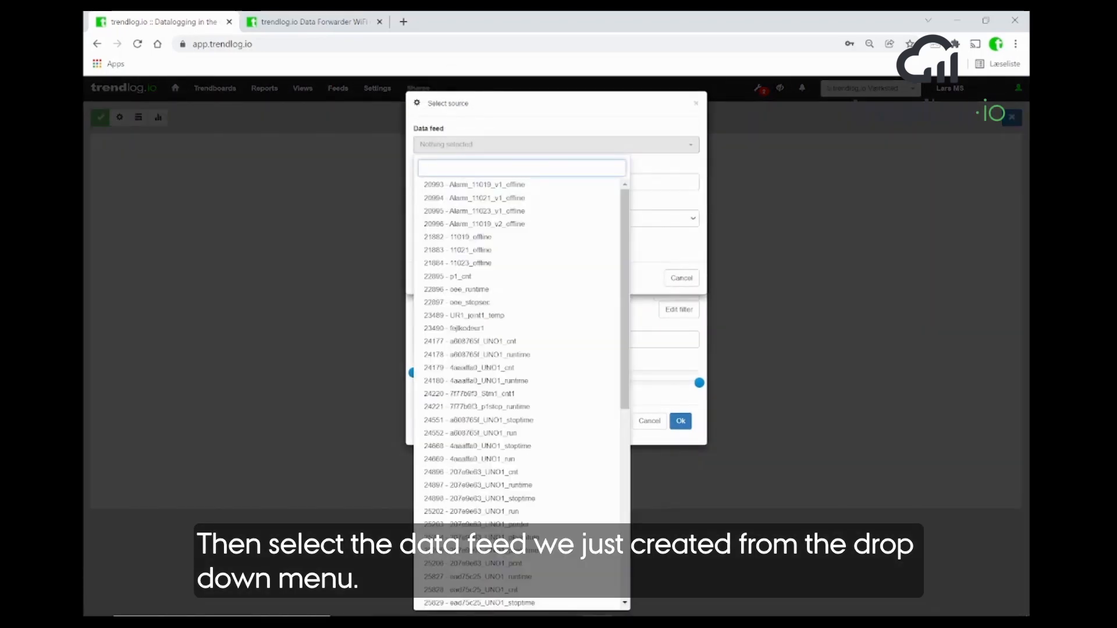
type("ur")
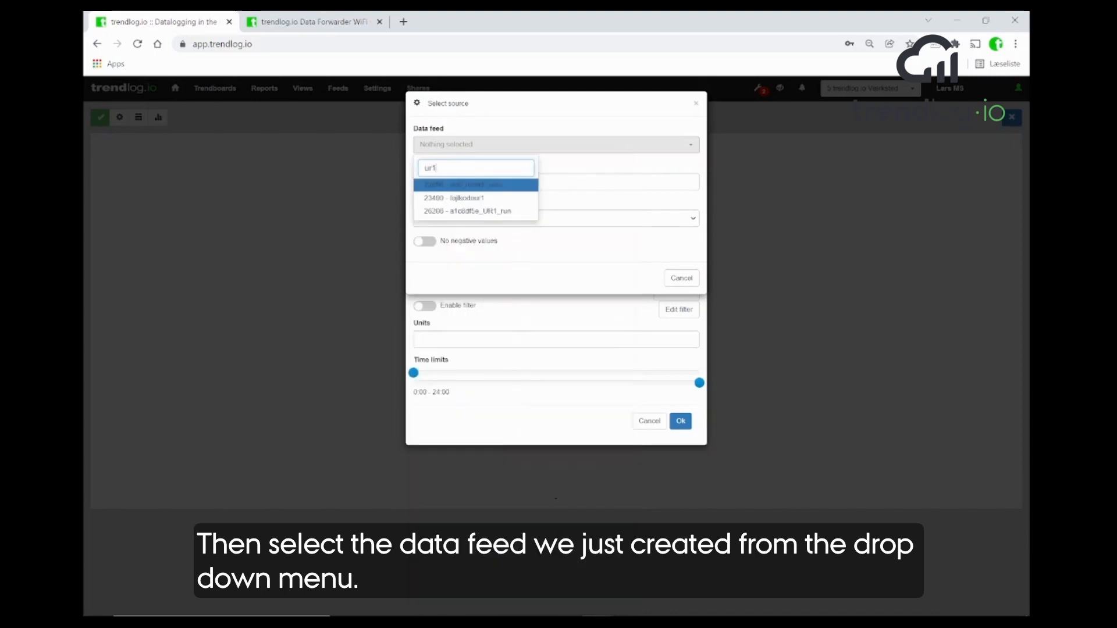
type("1")
left_click(465, 211)
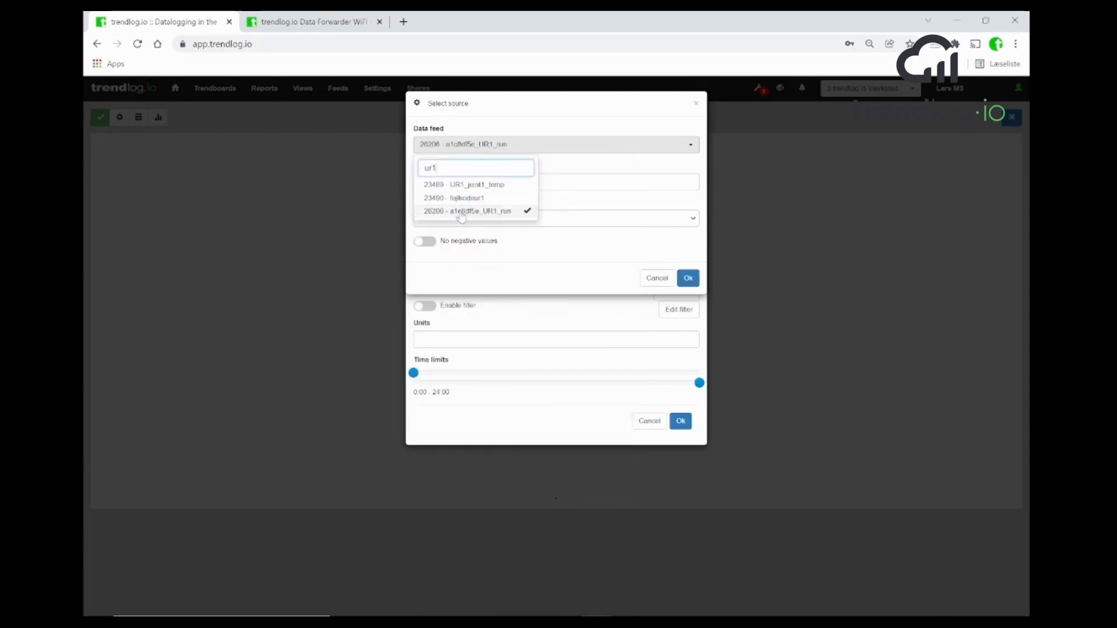
left_click(614, 167)
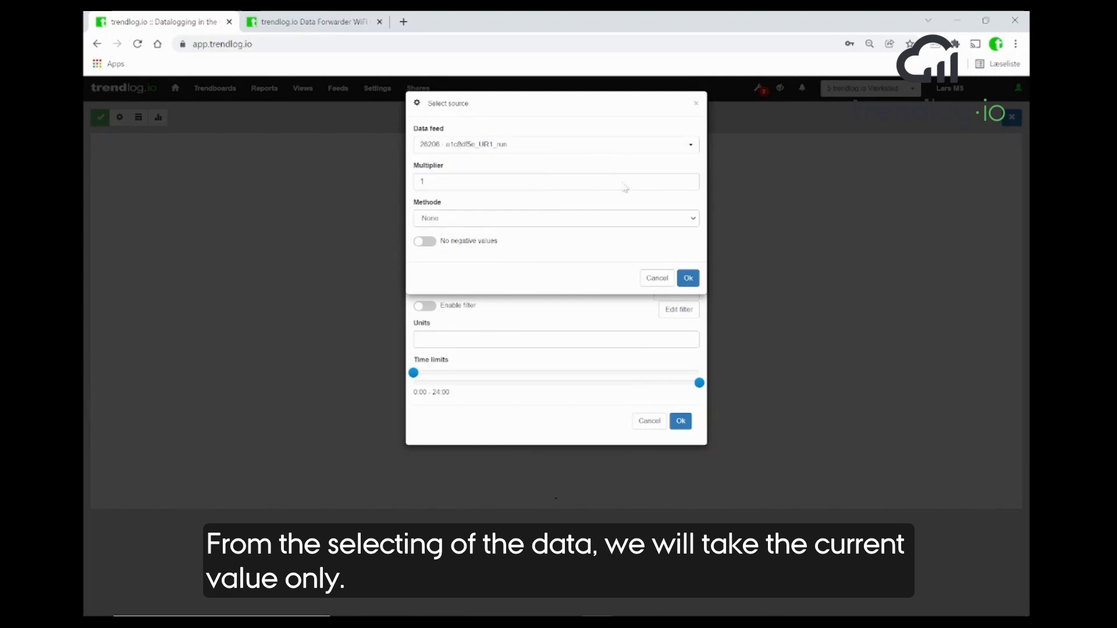
left_click(687, 278)
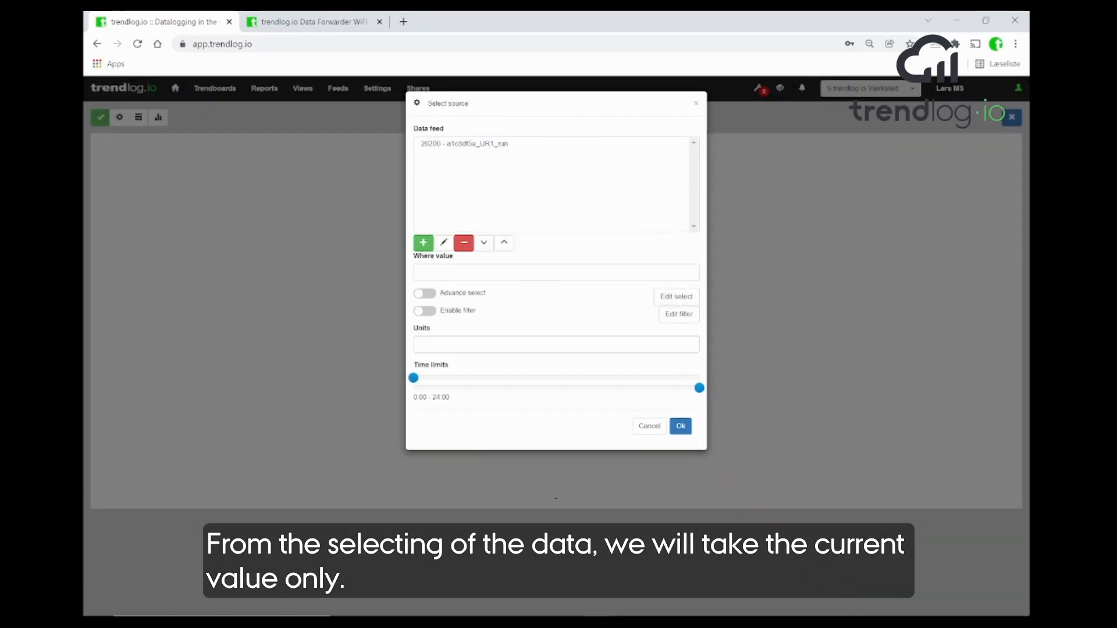
left_click(679, 426)
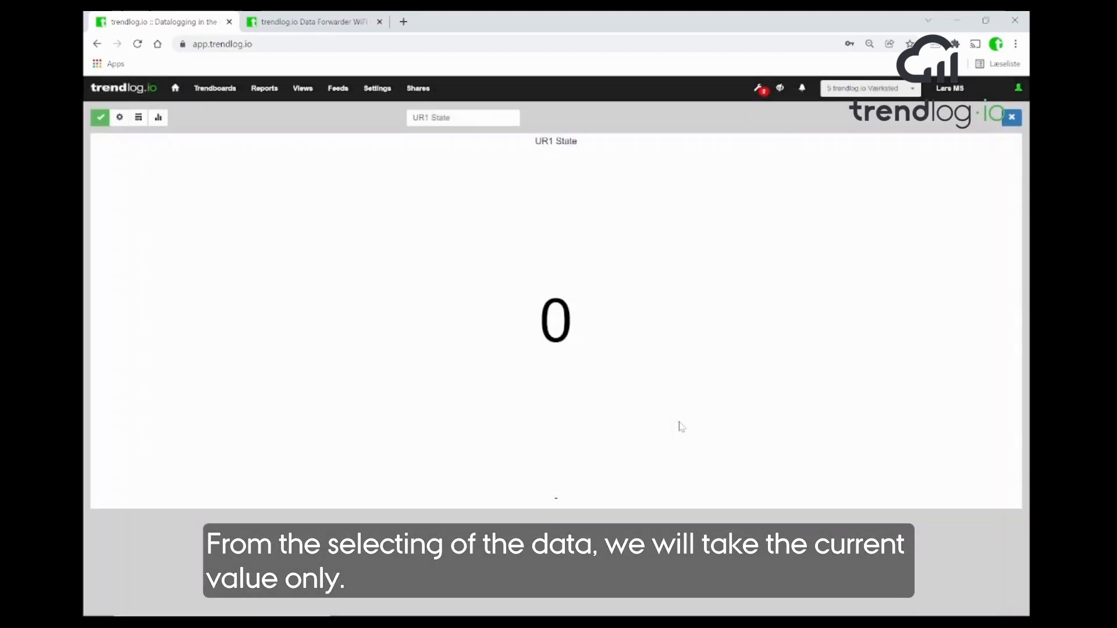
Set the view's date selection to Current
left_click(138, 117)
left_click(452, 145)
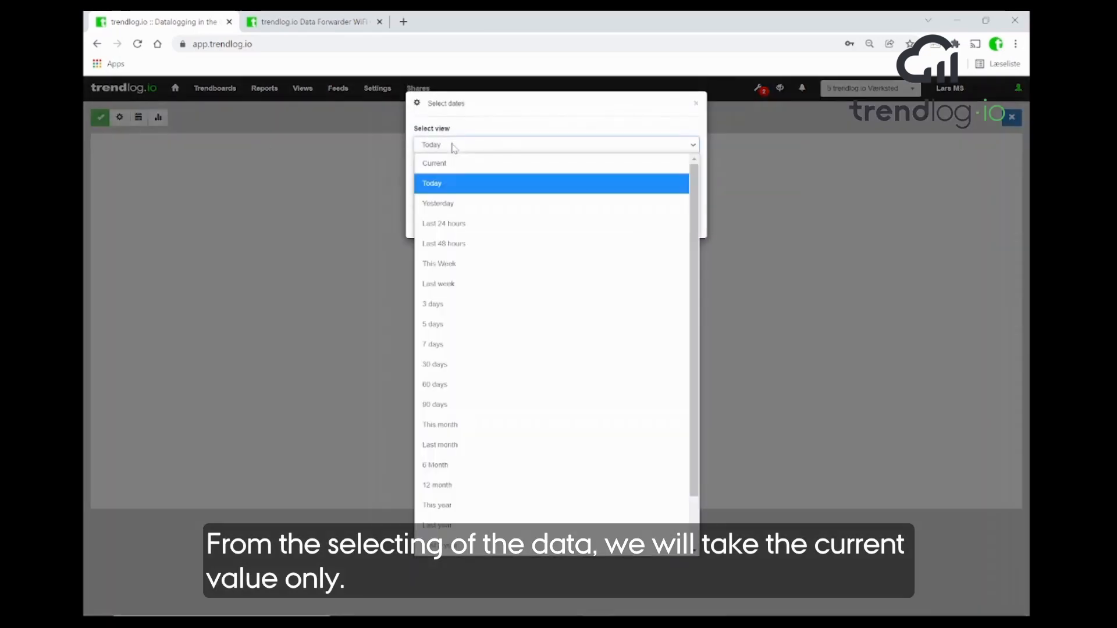
left_click(455, 166)
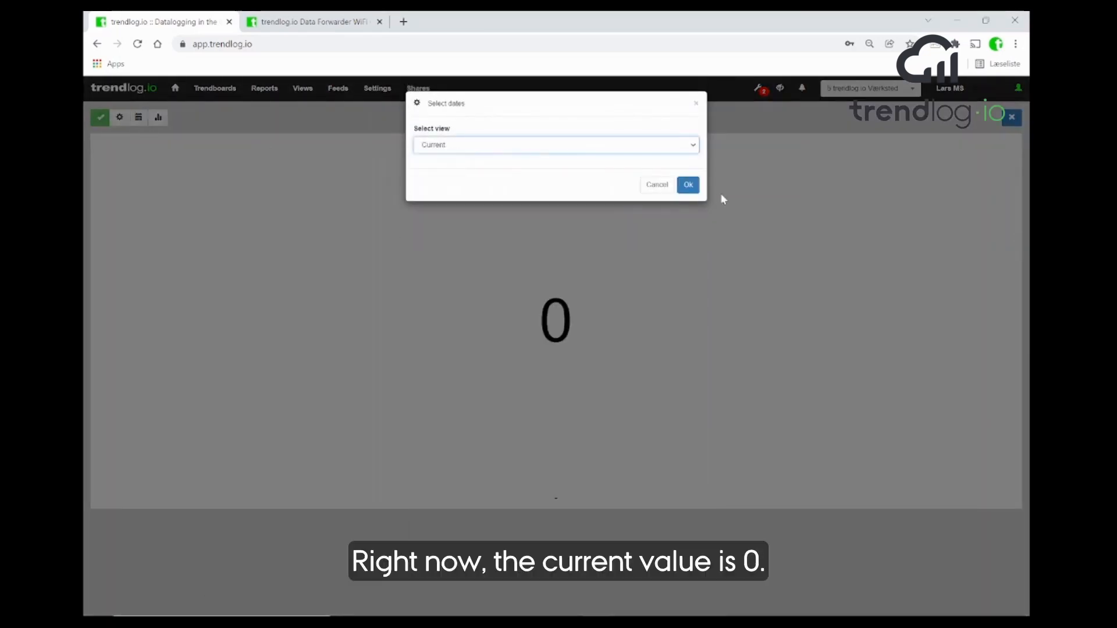
left_click(687, 185)
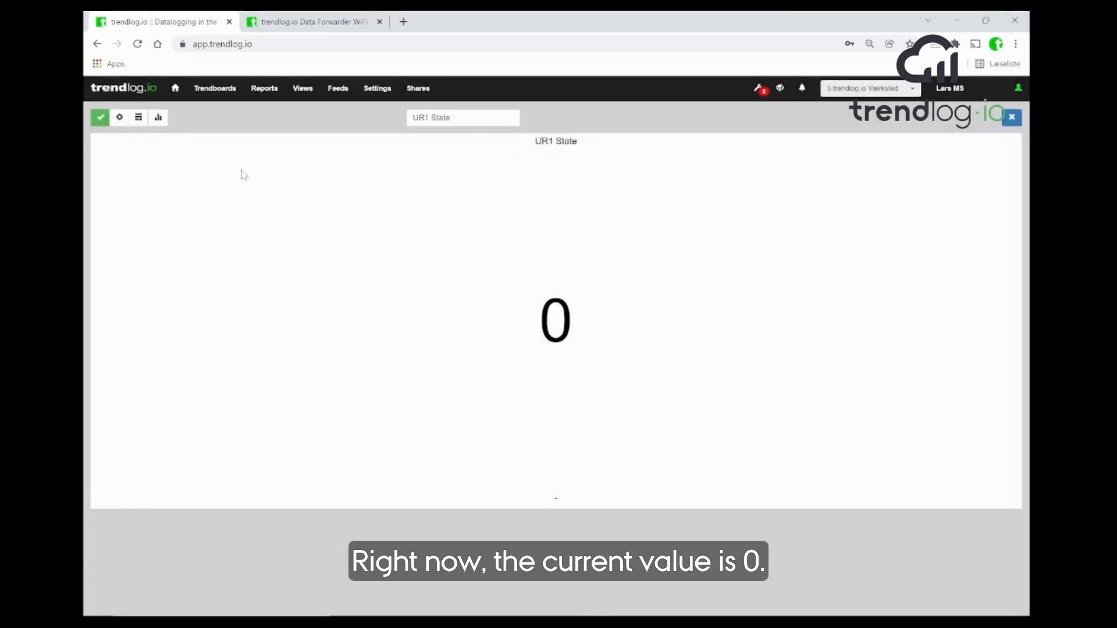
Save the view and open the new UR1 State TrendSign with ID 6974 from the last page of the view list
left_click(100, 119)
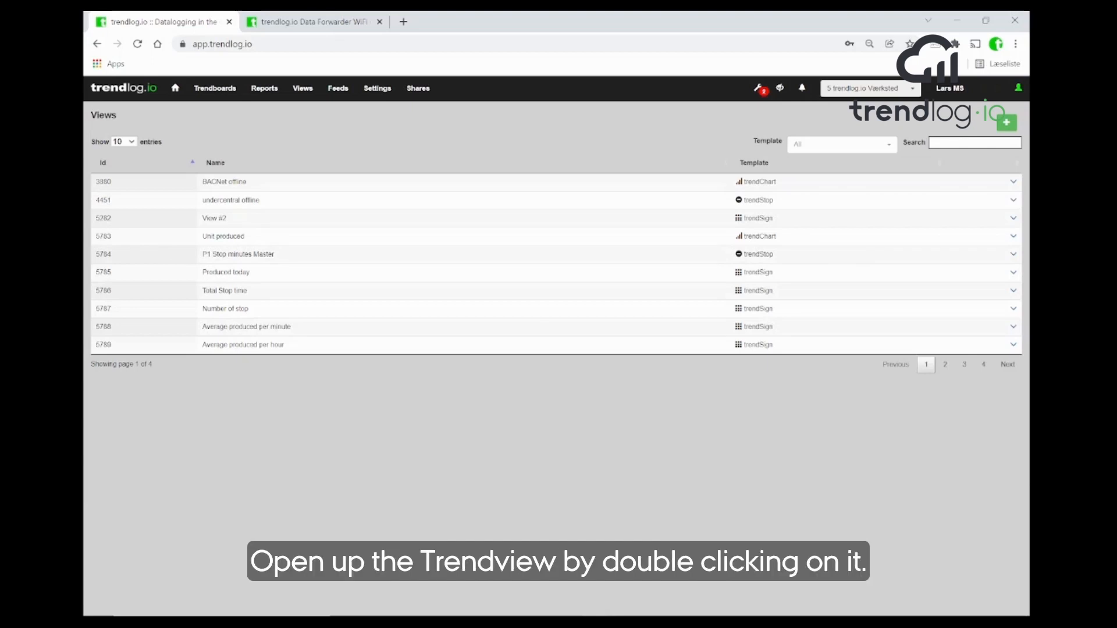
left_click(982, 364)
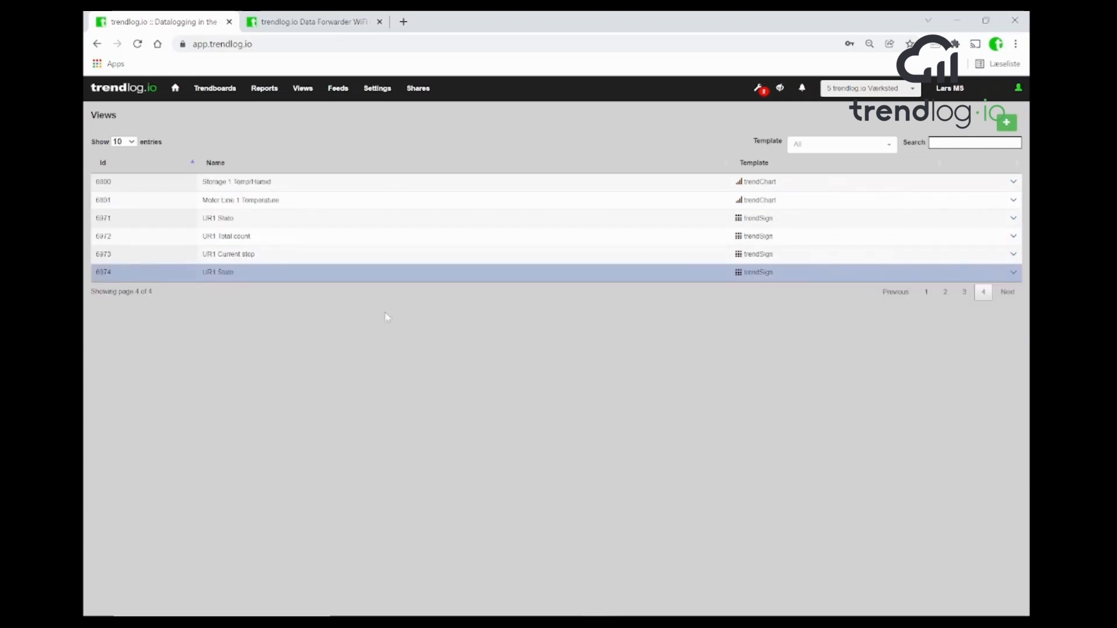
double_click(366, 276)
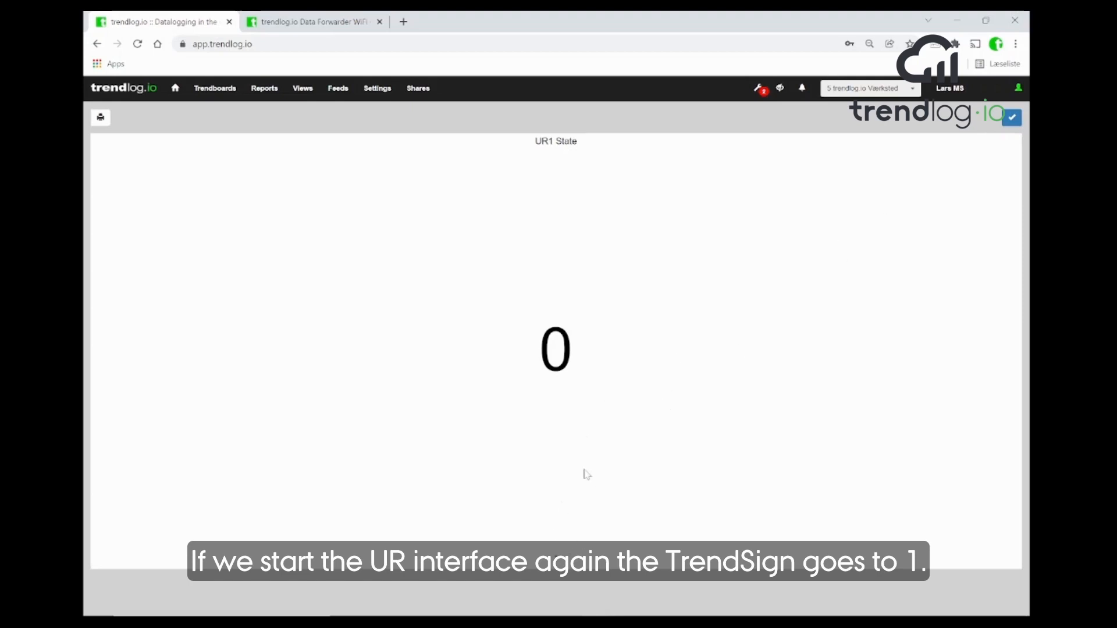
Switch to VMware Workstation Player beside the sign, and run and pause the test program to check the sign's response
key("alt+Tab")
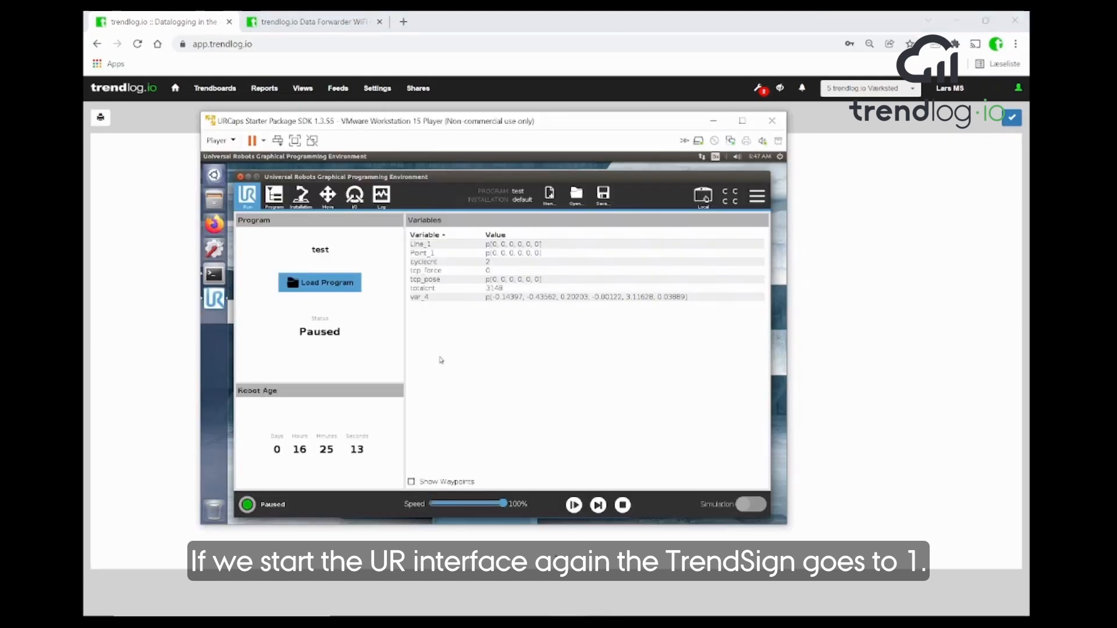
left_click_drag(399, 126, 136, 109)
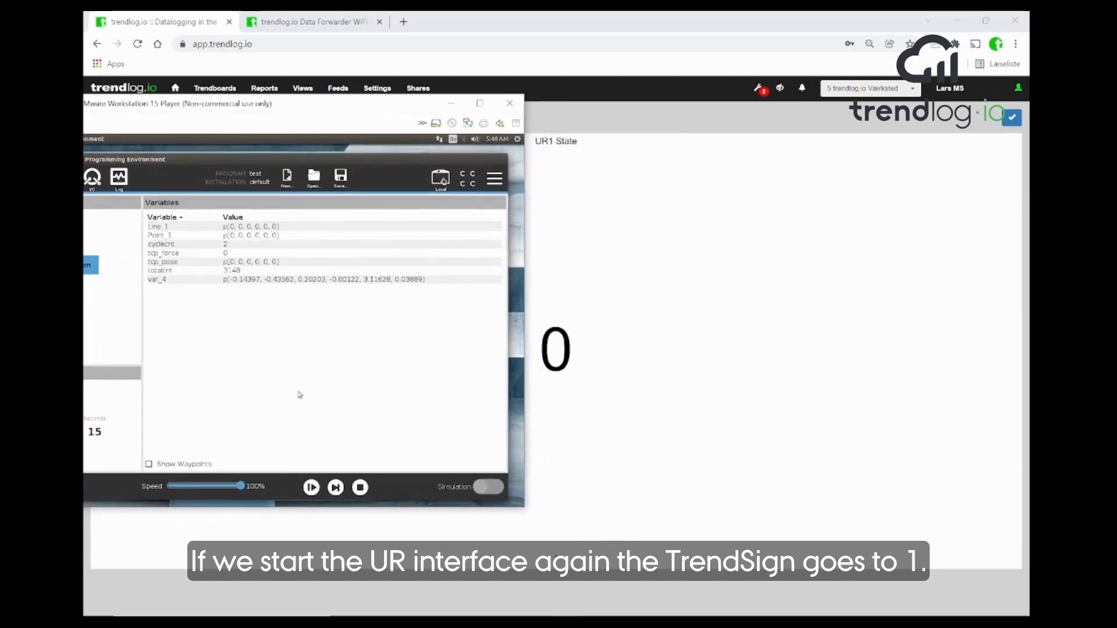
left_click(311, 487)
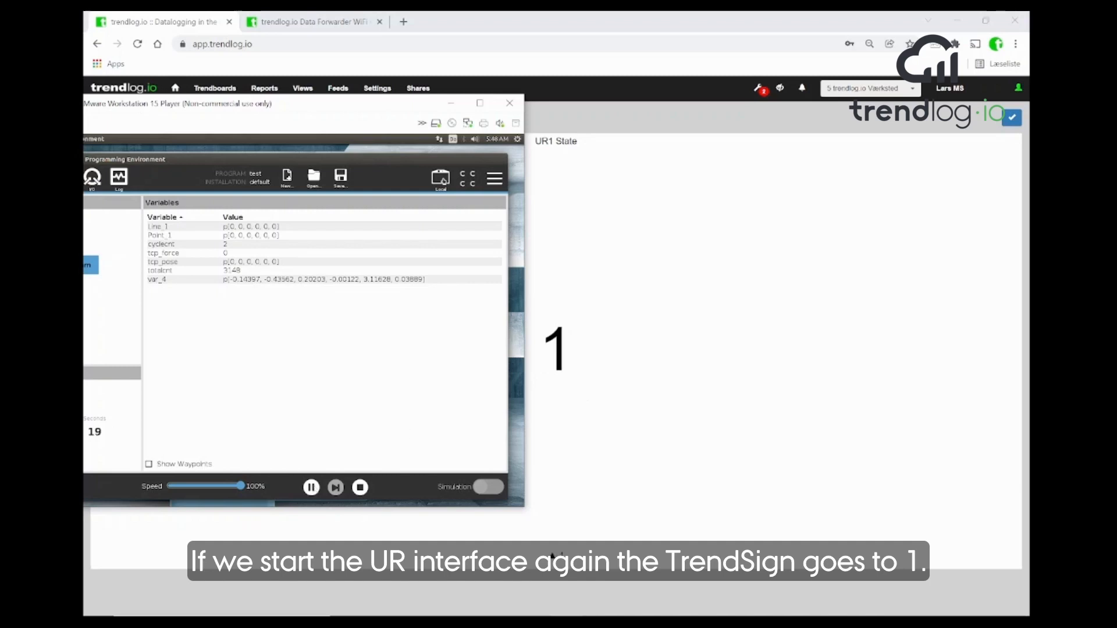
left_click(311, 487)
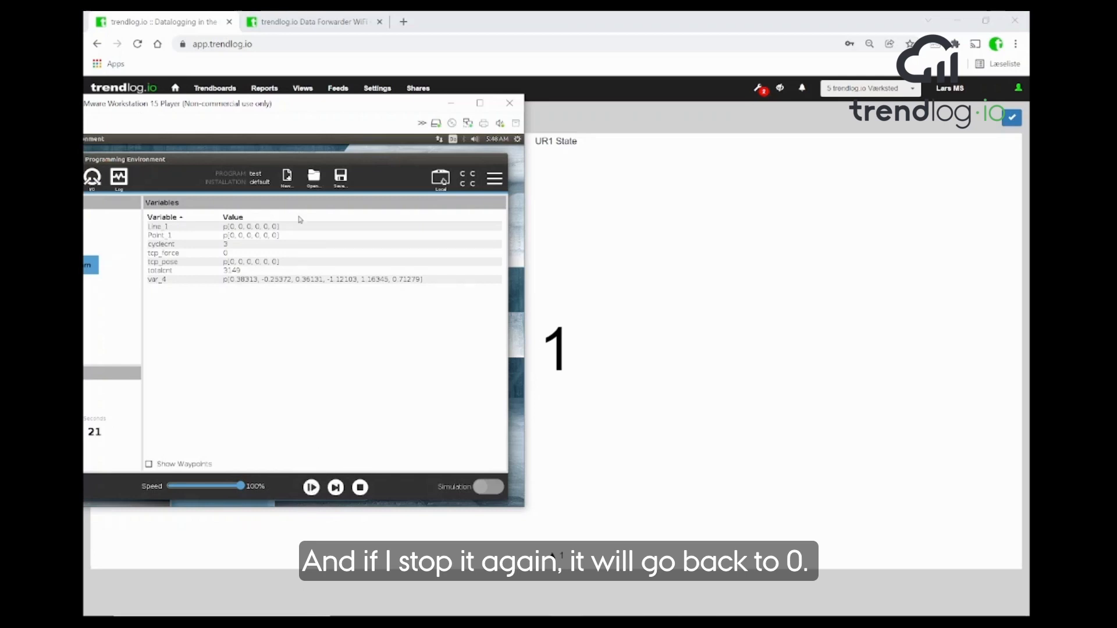
left_click_drag(305, 111, 569, 135)
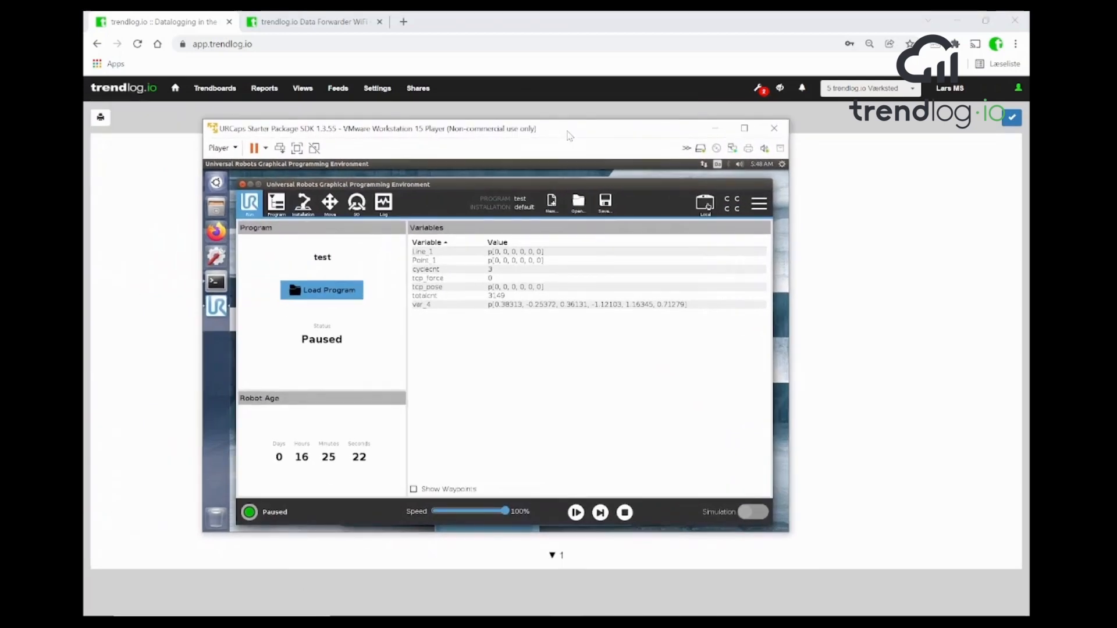
Return to the Trendlog view list in the browser and open the UR1 State view with ID 6974 for editing
left_click(1010, 118)
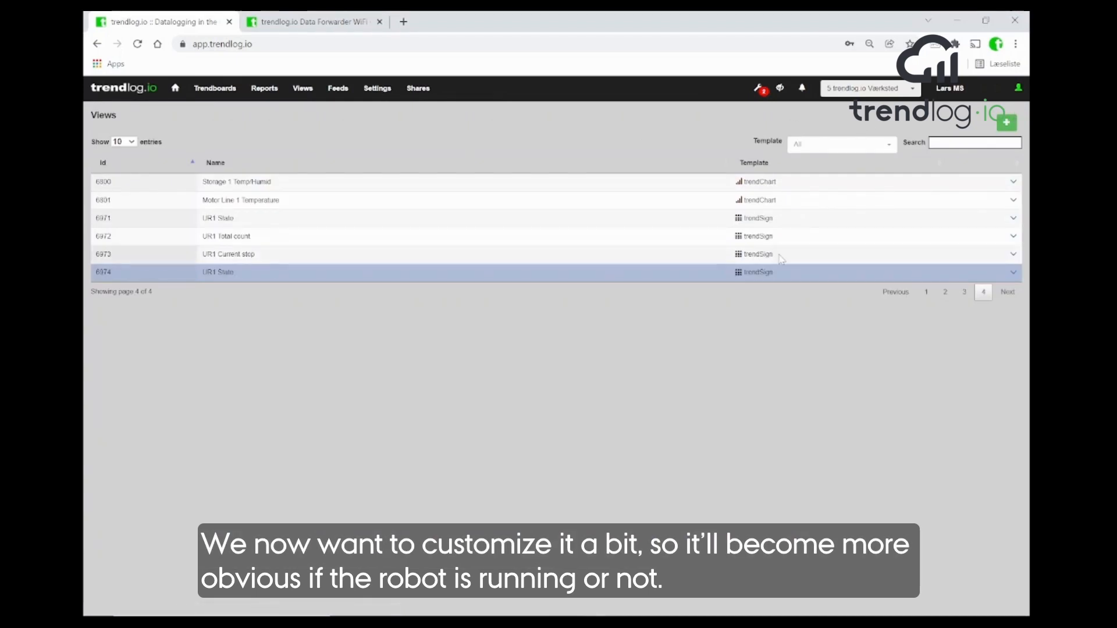
left_click(1014, 273)
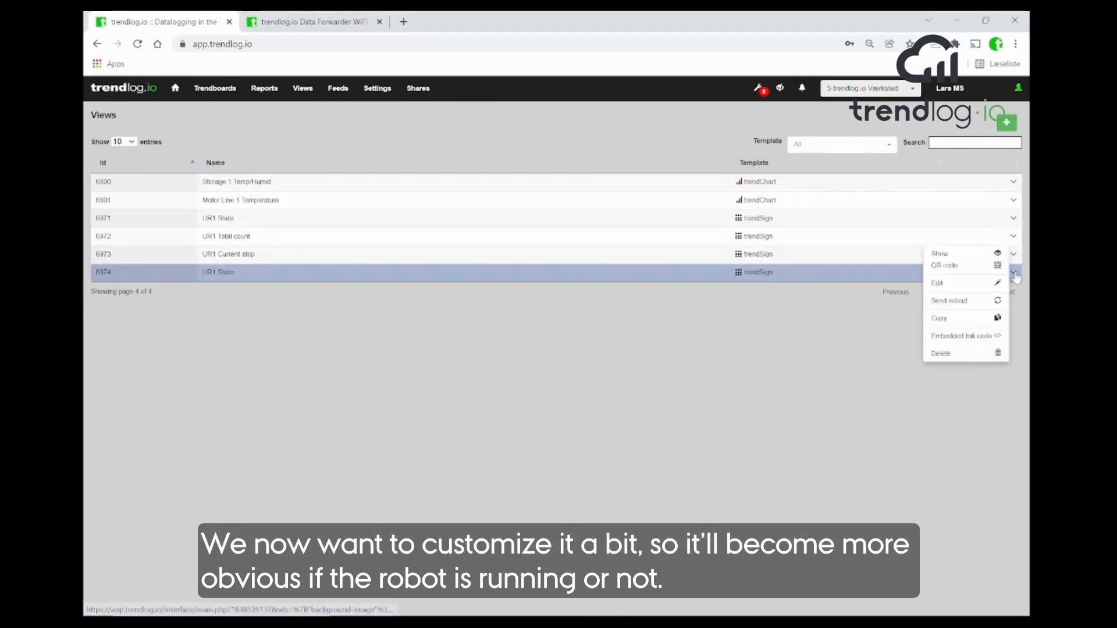
left_click(945, 286)
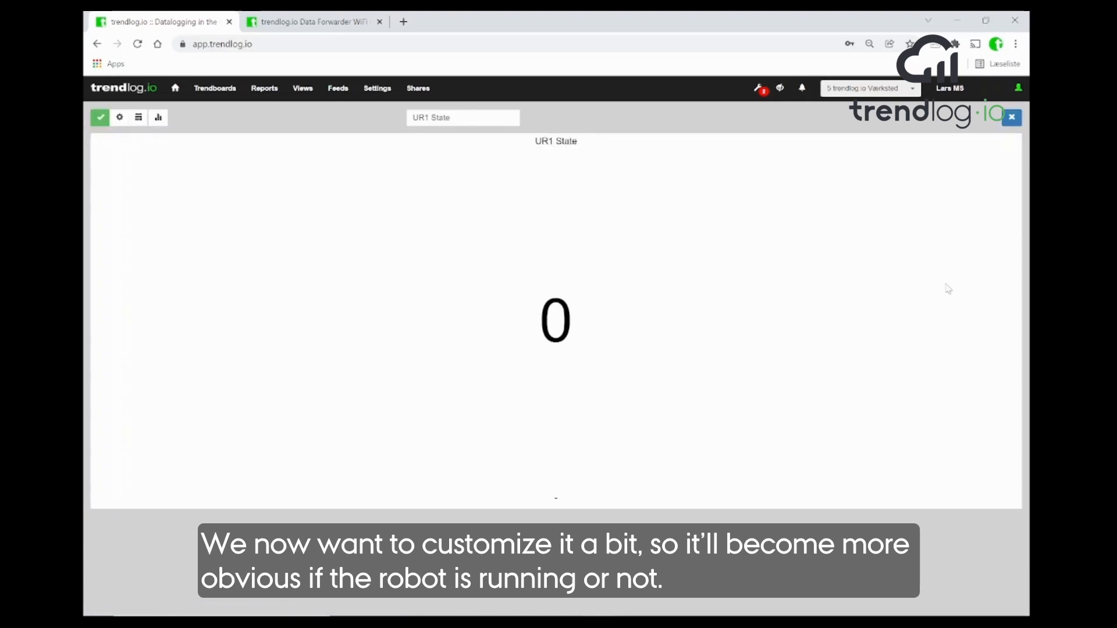
Add the value format code return value==0?"STOP":"RUN"; to the sign's chart settings
left_click(157, 117)
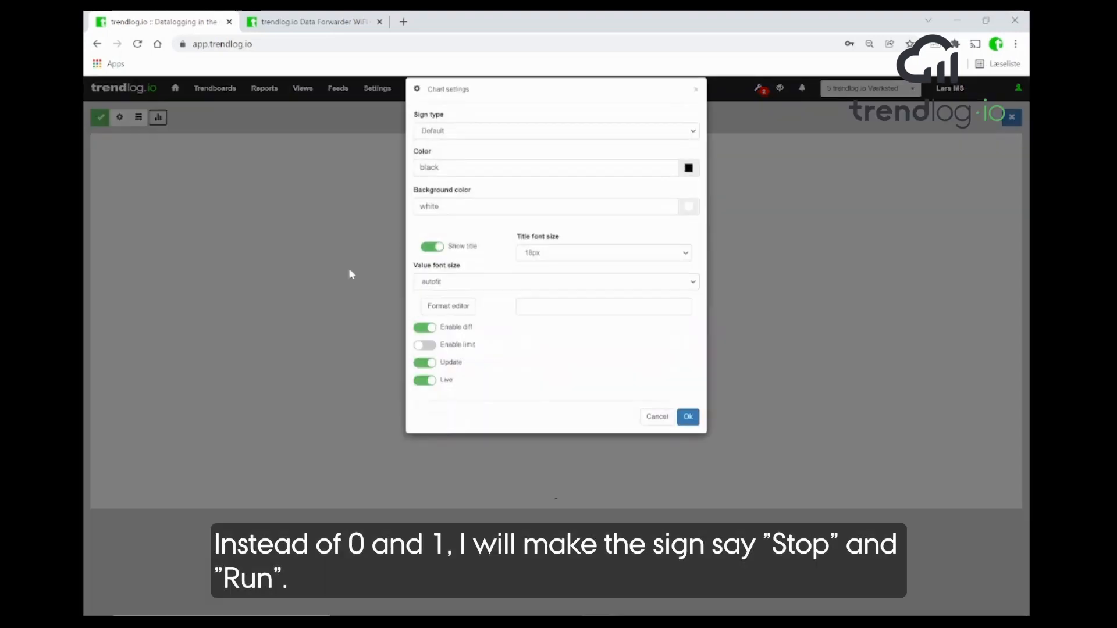
left_click(446, 306)
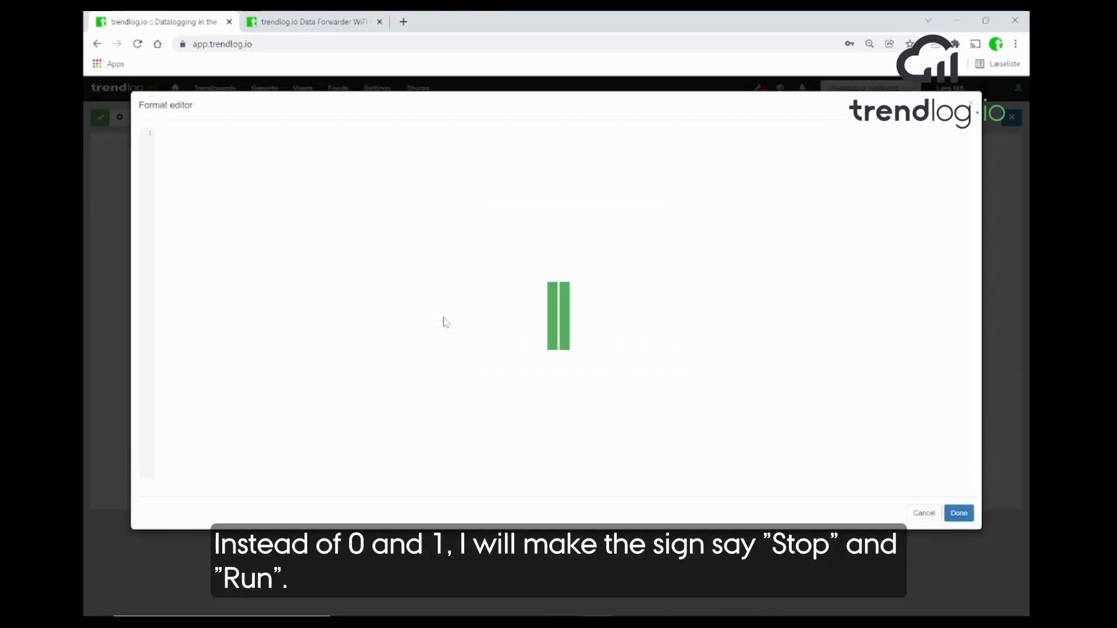
type("return value==0?")
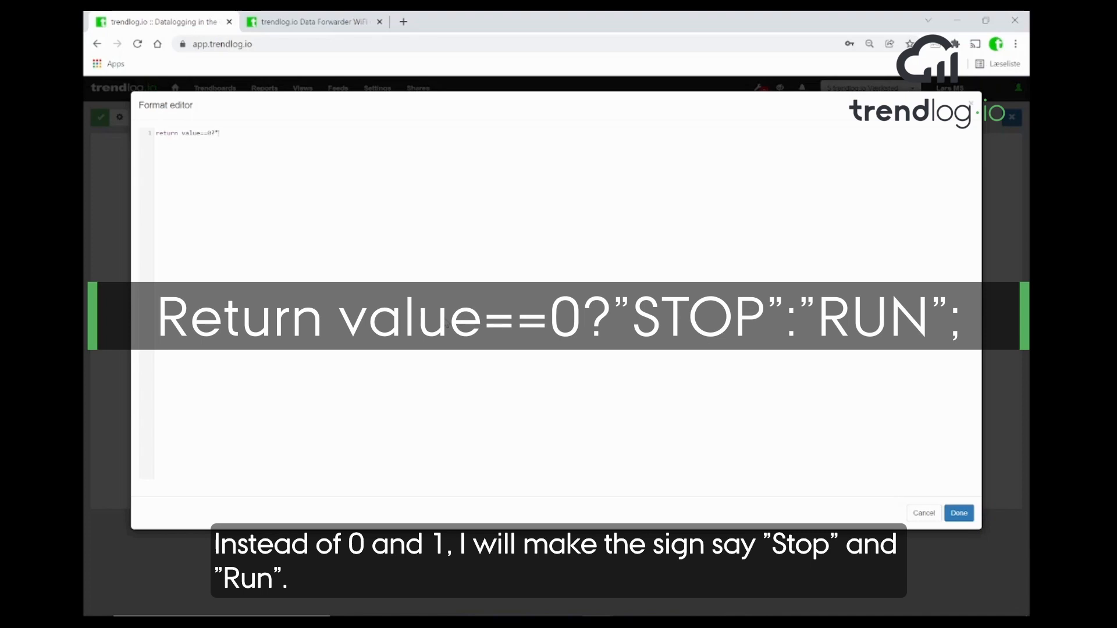
type("STOP\":")
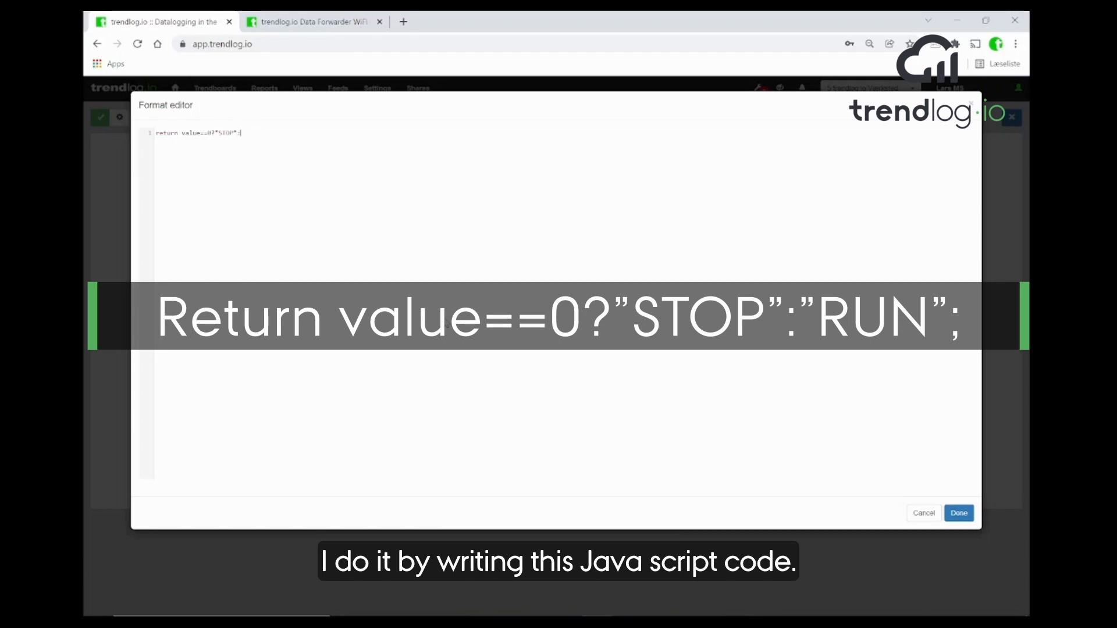
type("\"RUN\";")
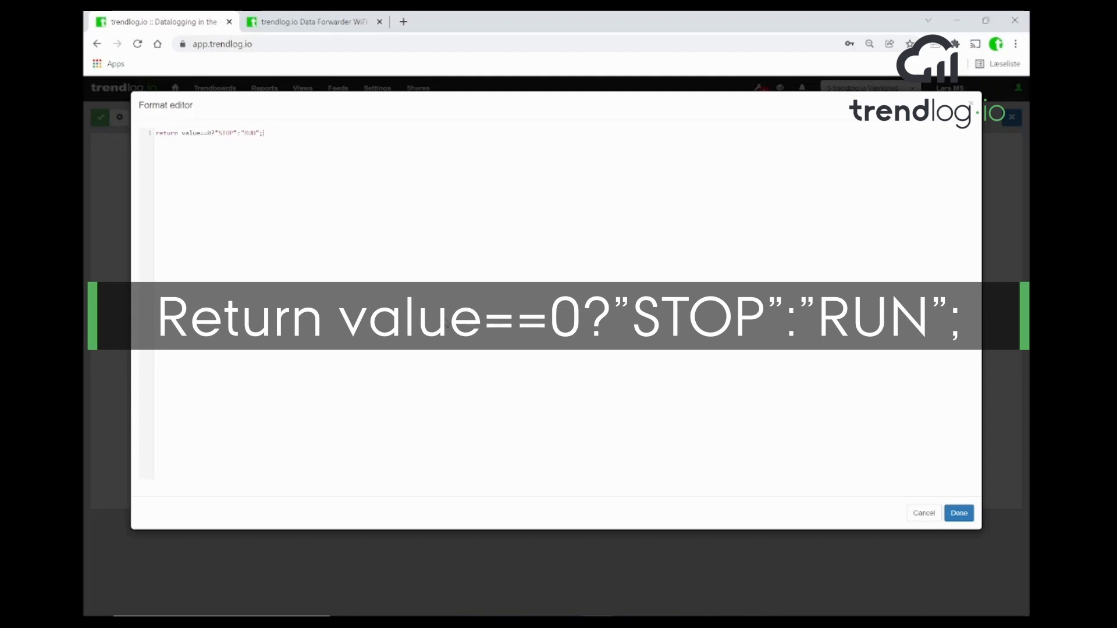
left_click(958, 513)
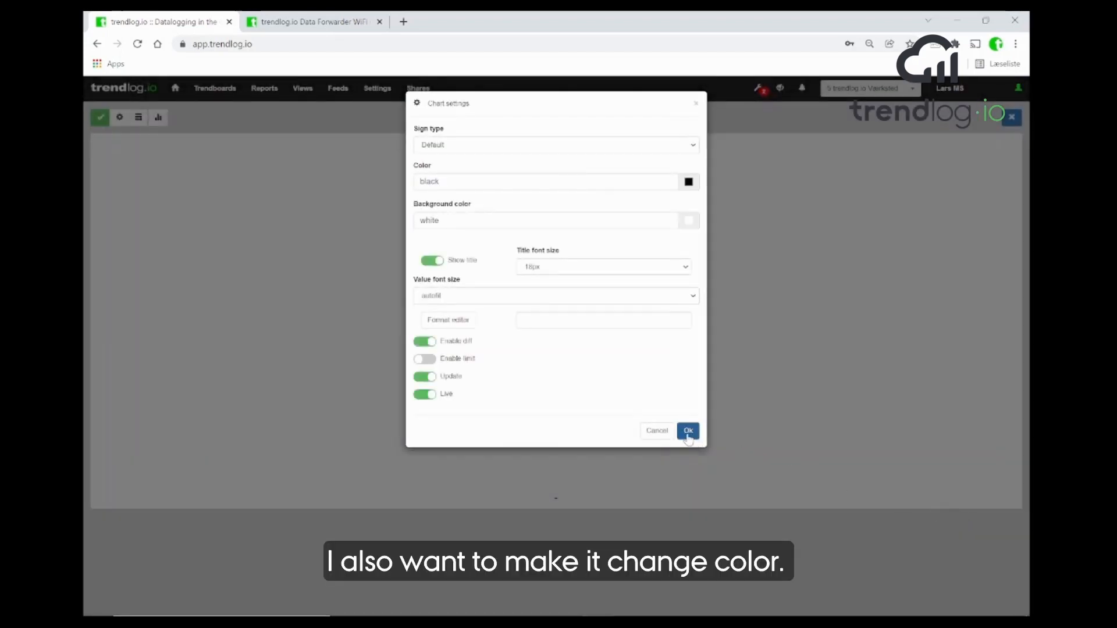
Disable the sign's diff display, enable a limit of 1 with over-limit color #5cb85c, and apply the chart settings
left_click(423, 342)
left_click(426, 359)
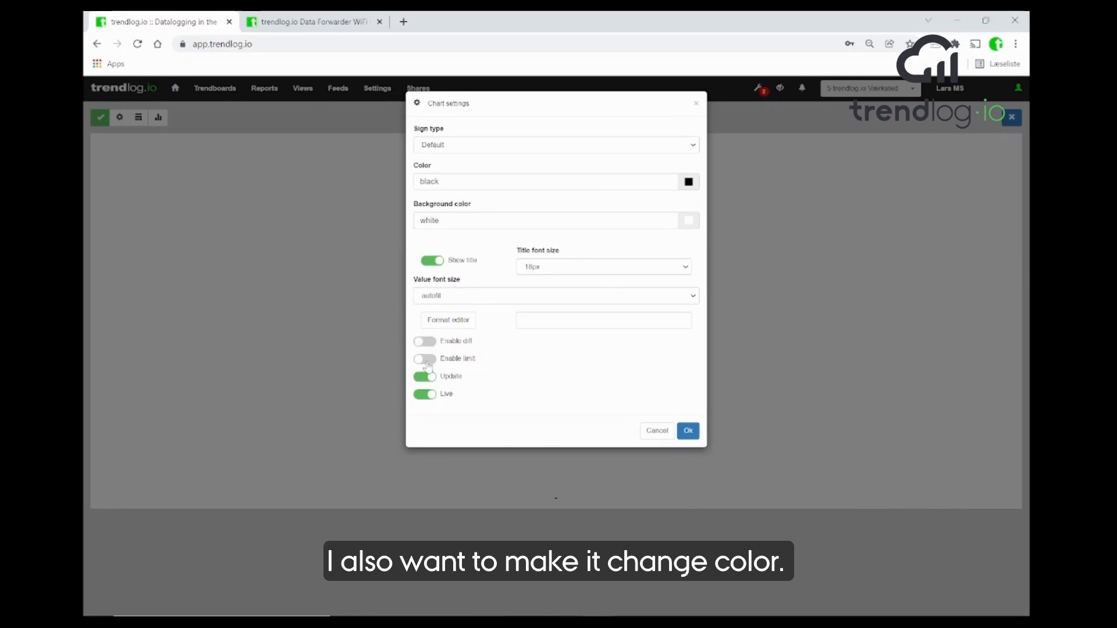
left_click(422, 410)
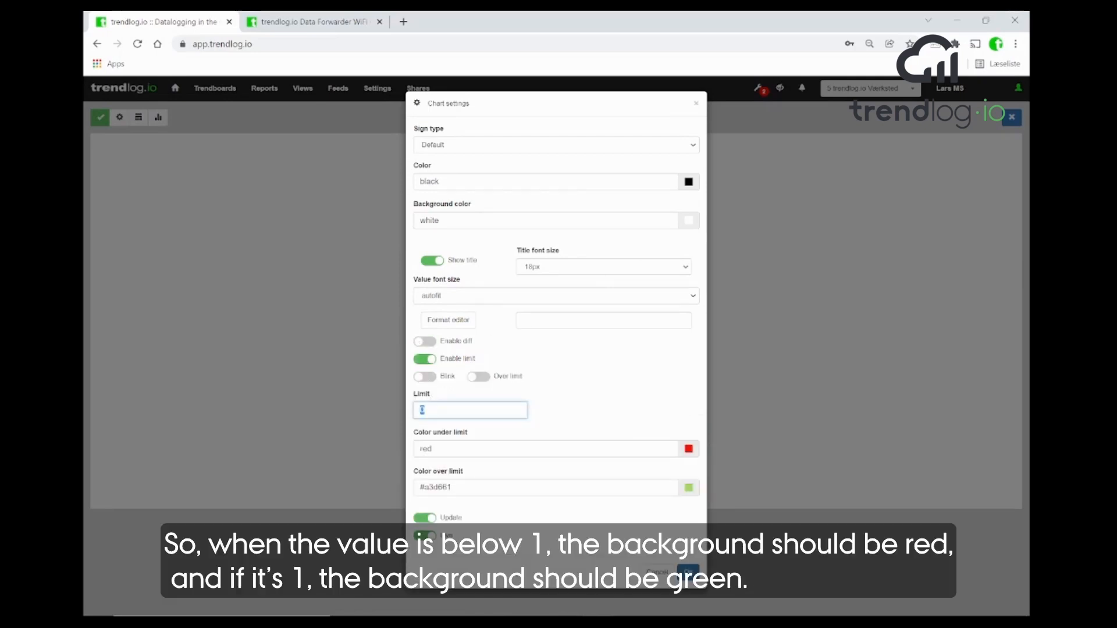
type("1")
left_click(690, 495)
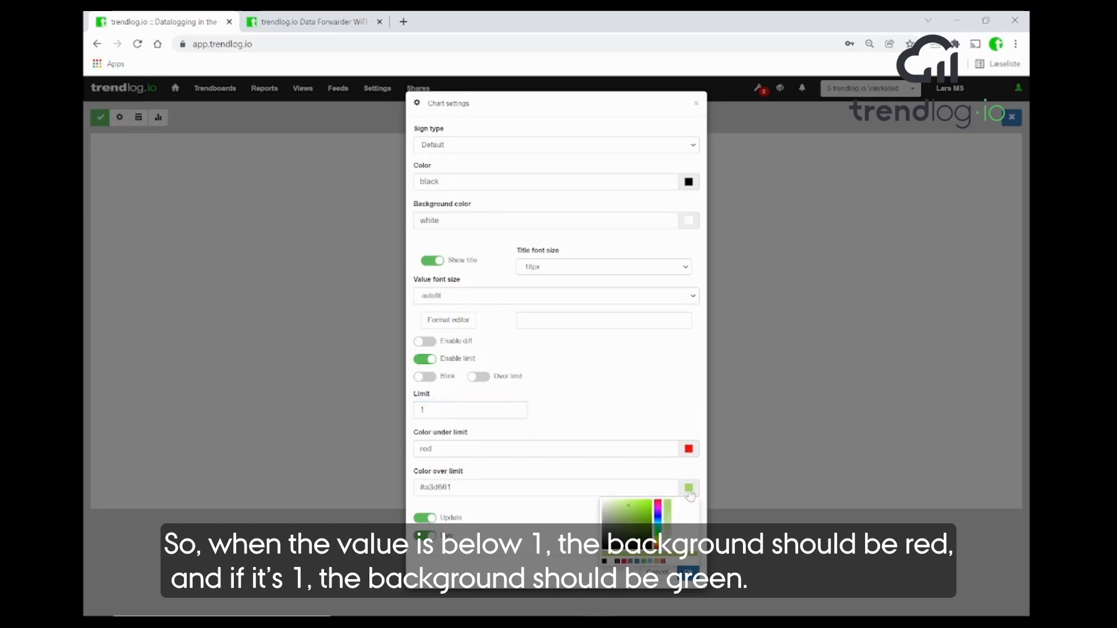
left_click(643, 562)
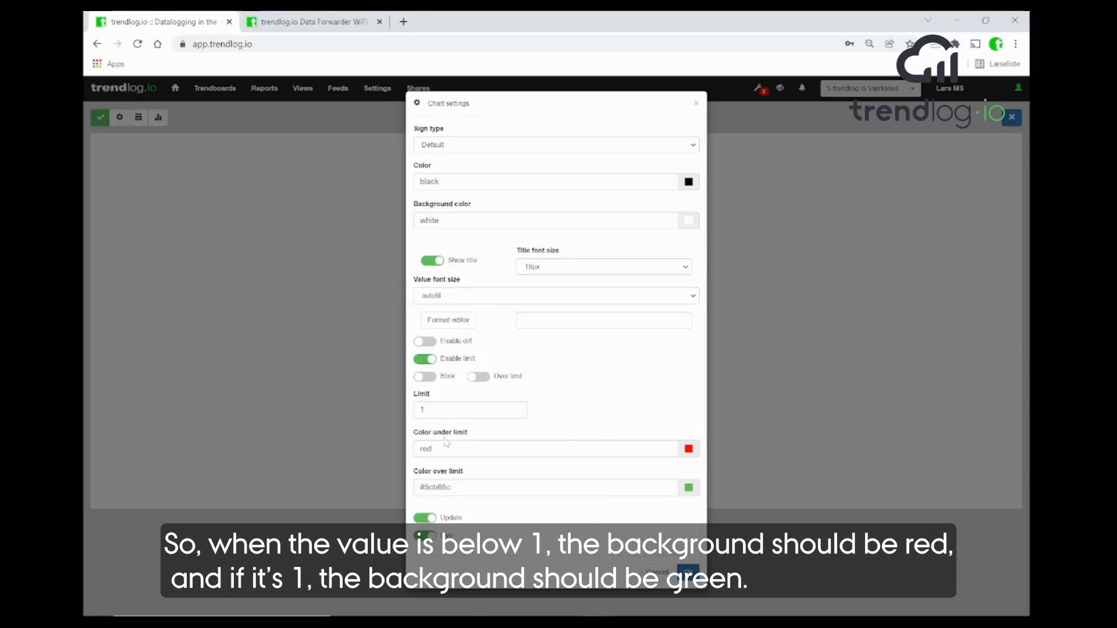
left_click_drag(414, 435, 470, 437)
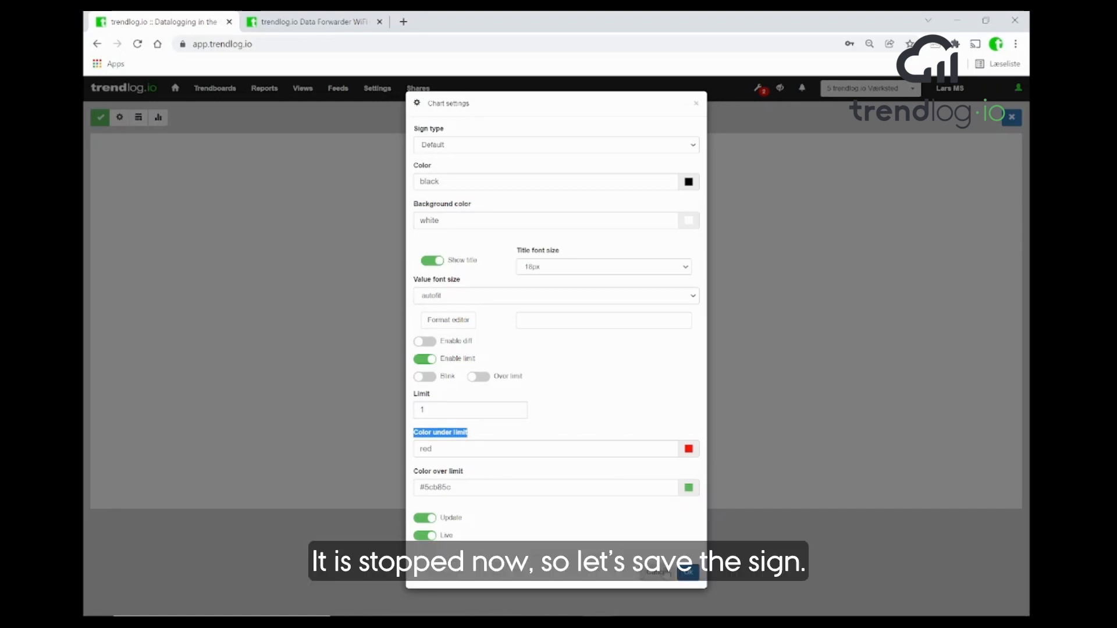
left_click(687, 573)
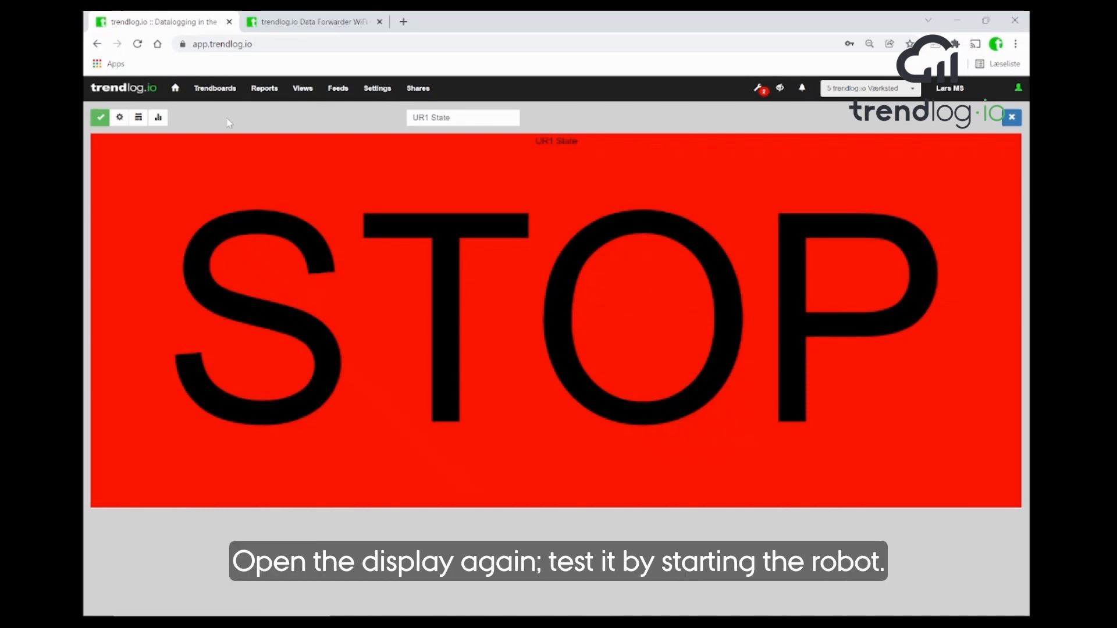
Save and display the UR1 State view with ID 6974, and run the test program in VMware Workstation Player
left_click(99, 117)
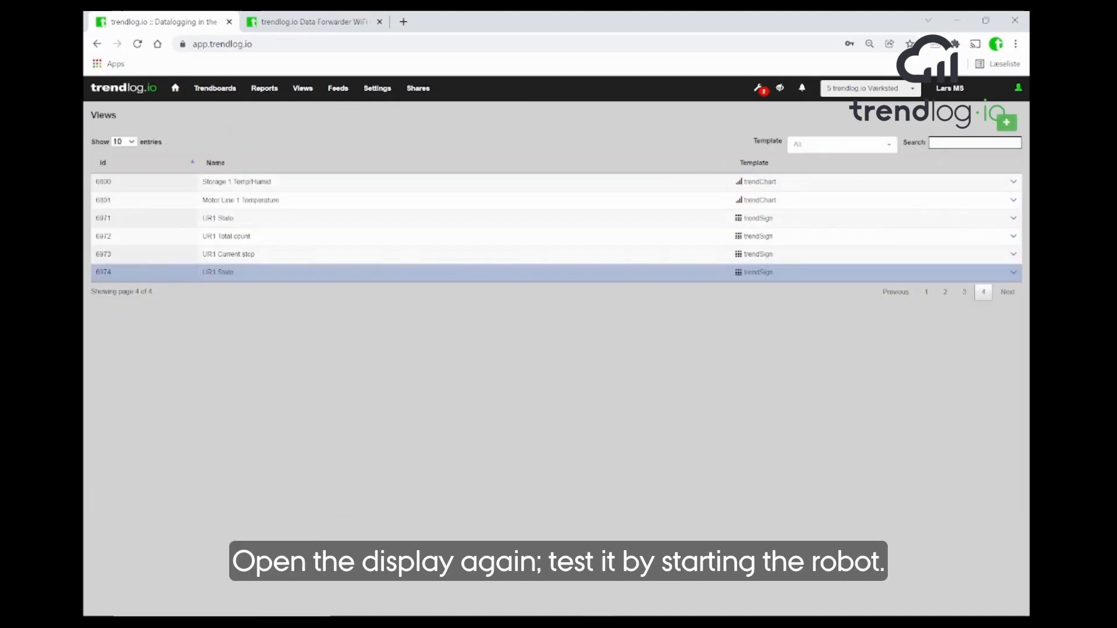
left_click(293, 276)
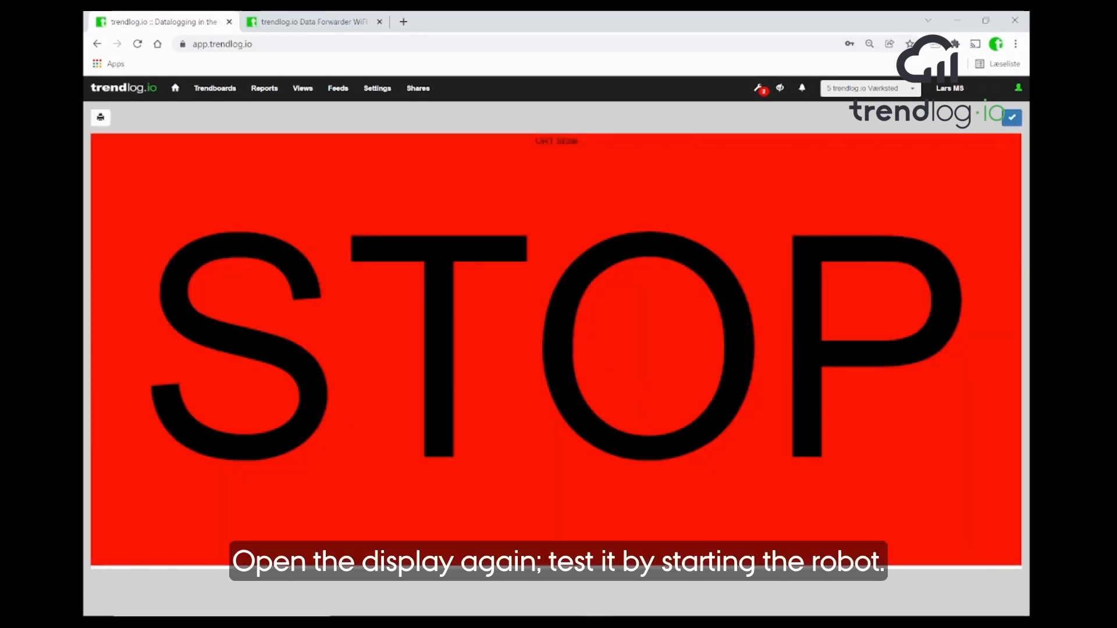
left_click(562, 623)
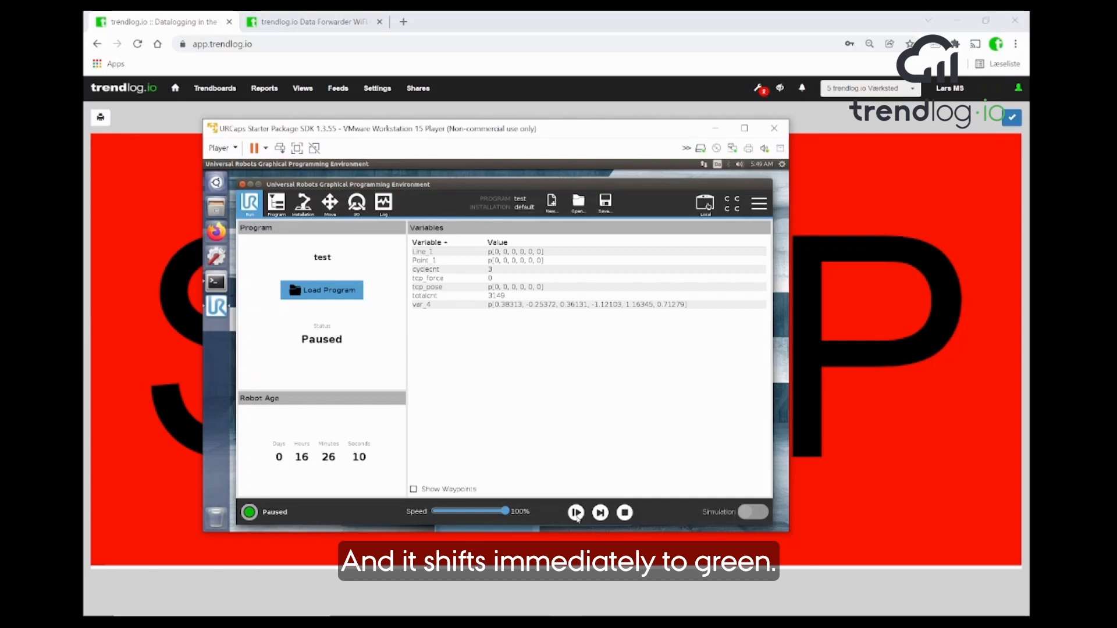
left_click(576, 513)
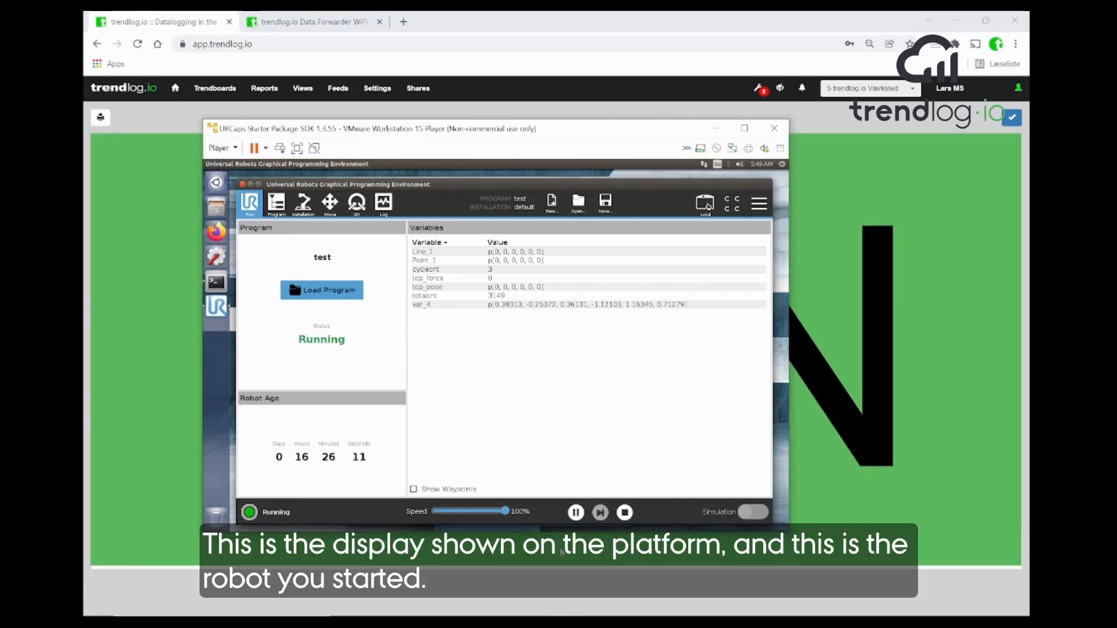
Check the full sign in the browser while the program runs, and again after pausing the program in VMware Workstation Player
left_click(560, 552)
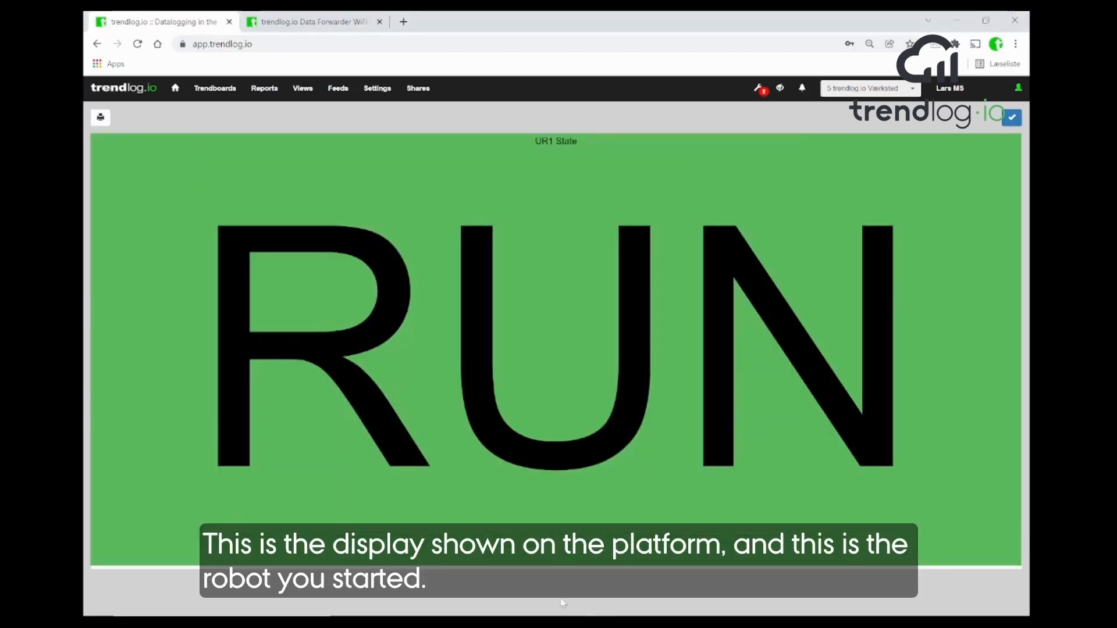
key("alt+Tab")
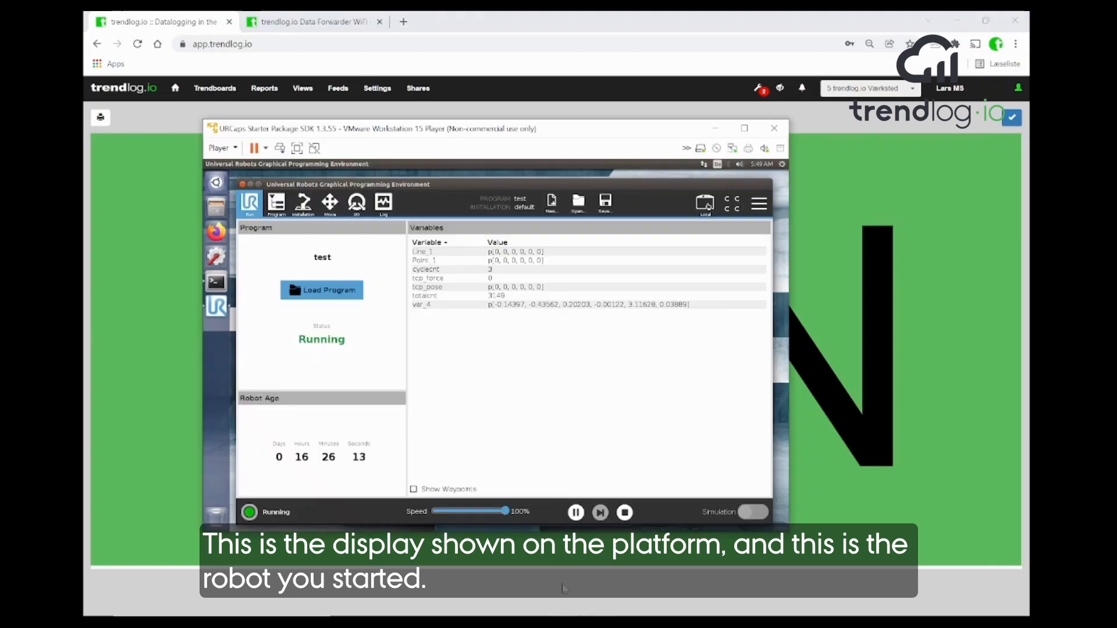
left_click(576, 513)
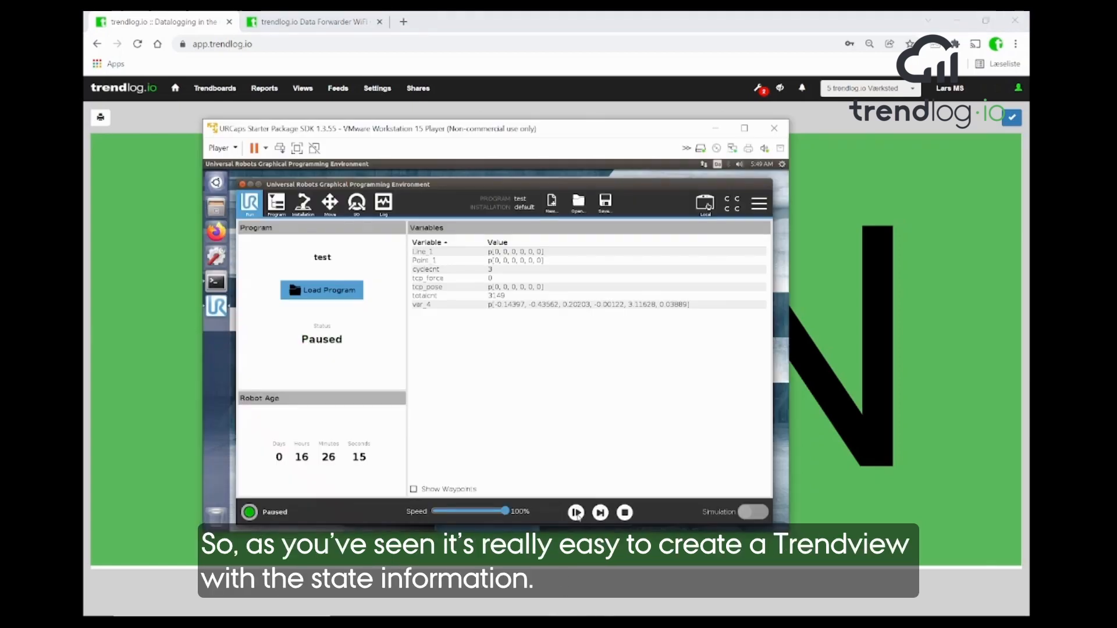
left_click(560, 565)
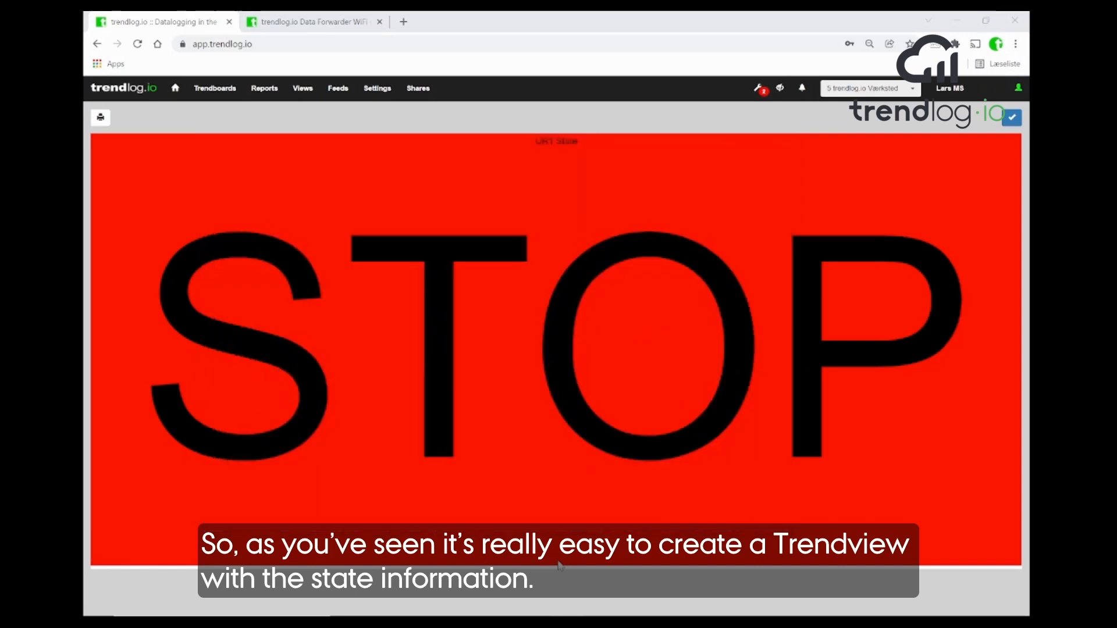
Leave the sign display and create a new Trendboard named UR1
left_click(1010, 118)
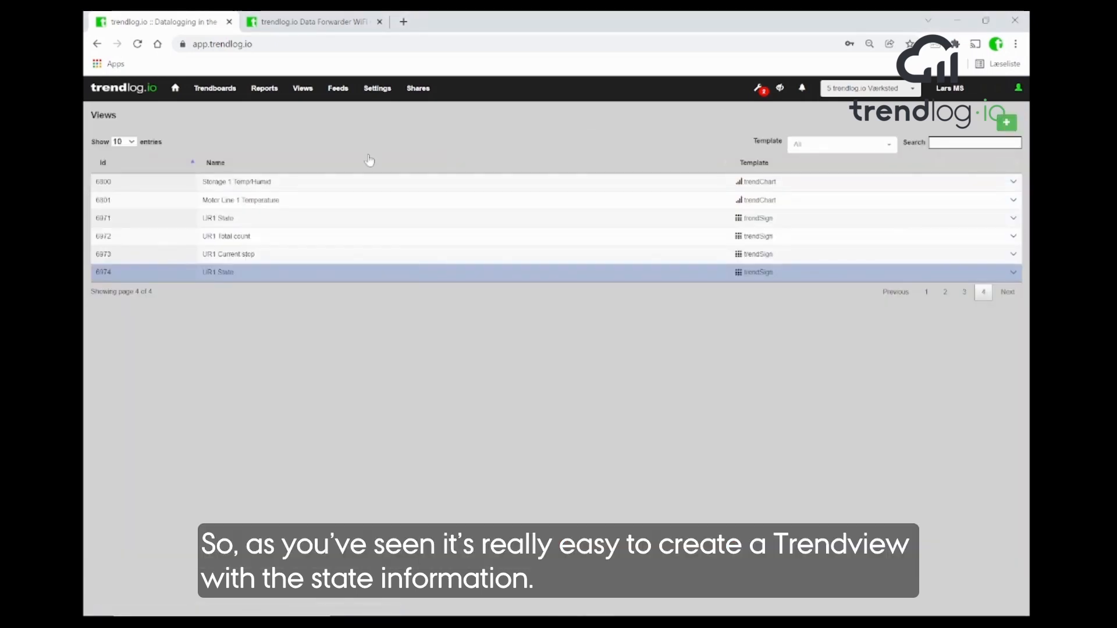
left_click(214, 90)
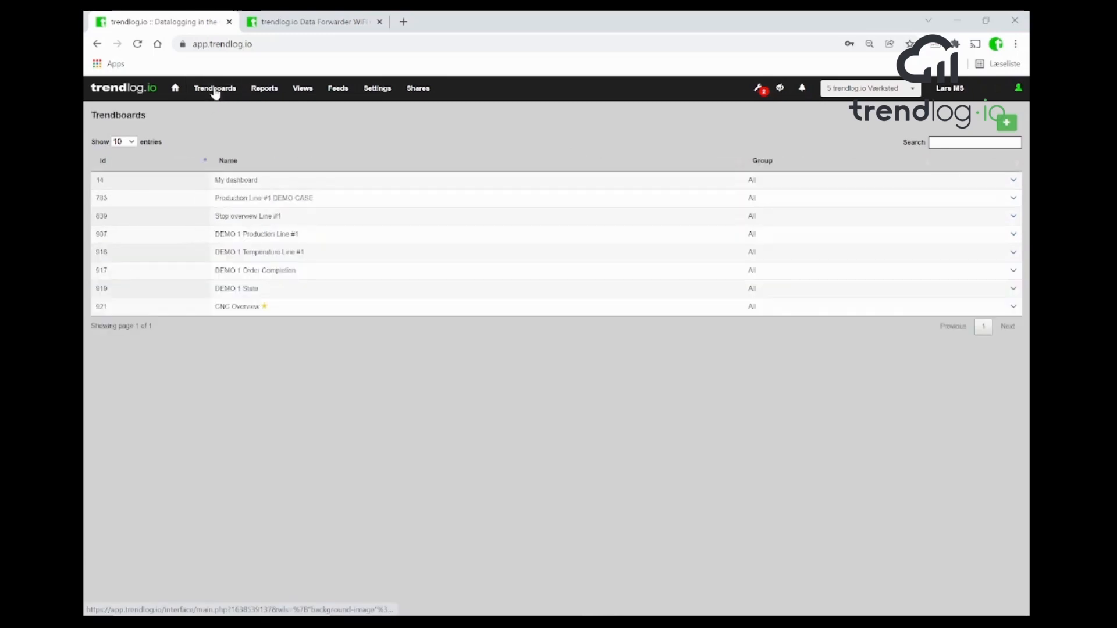
left_click(1007, 124)
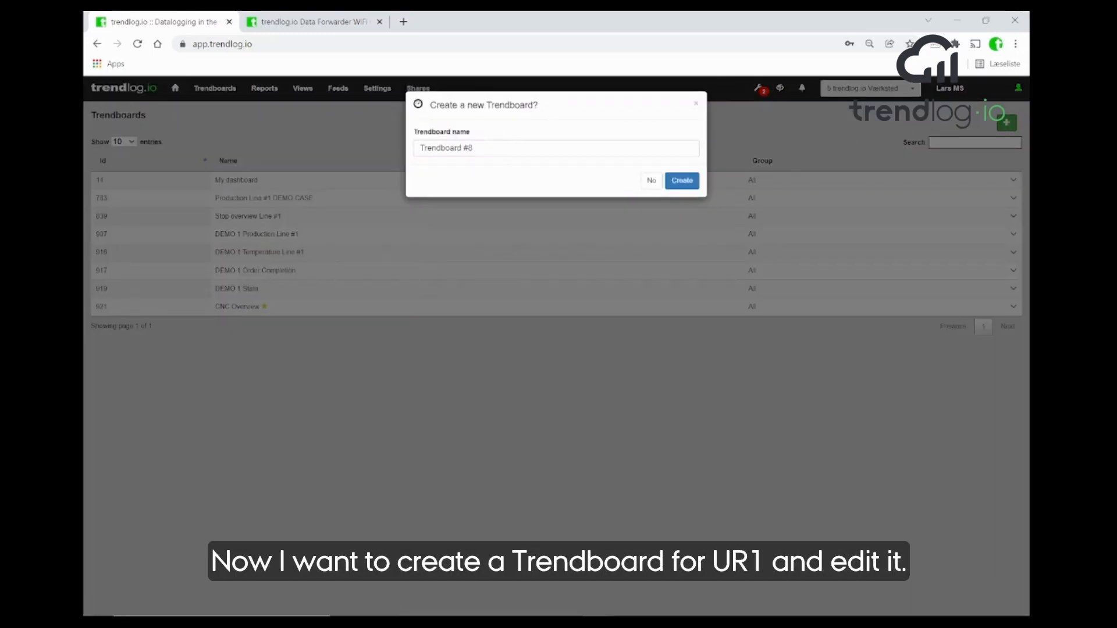
key("BackSpace")
key("BackSpace")
key("BackSpace")
key("BackSpace")
key("BackSpace")
key("BackSpace")
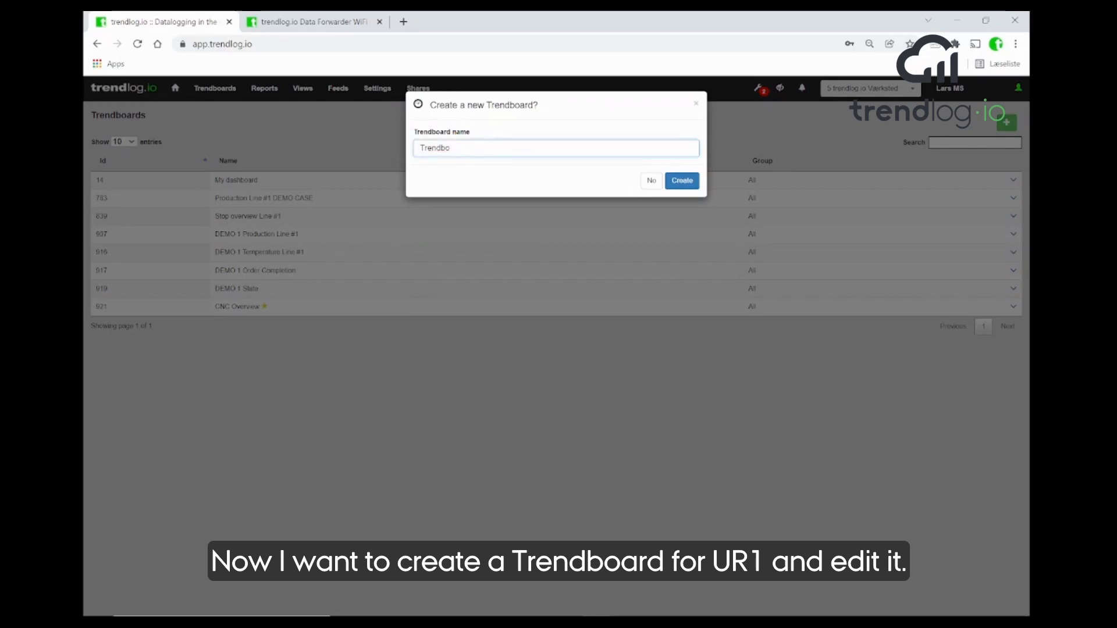
key("BackSpace")
key("BackSpace")
key("BackSpace")
key("BackSpace")
key("BackSpace")
key("BackSpace")
key("BackSpace")
type("UR1")
left_click(677, 181)
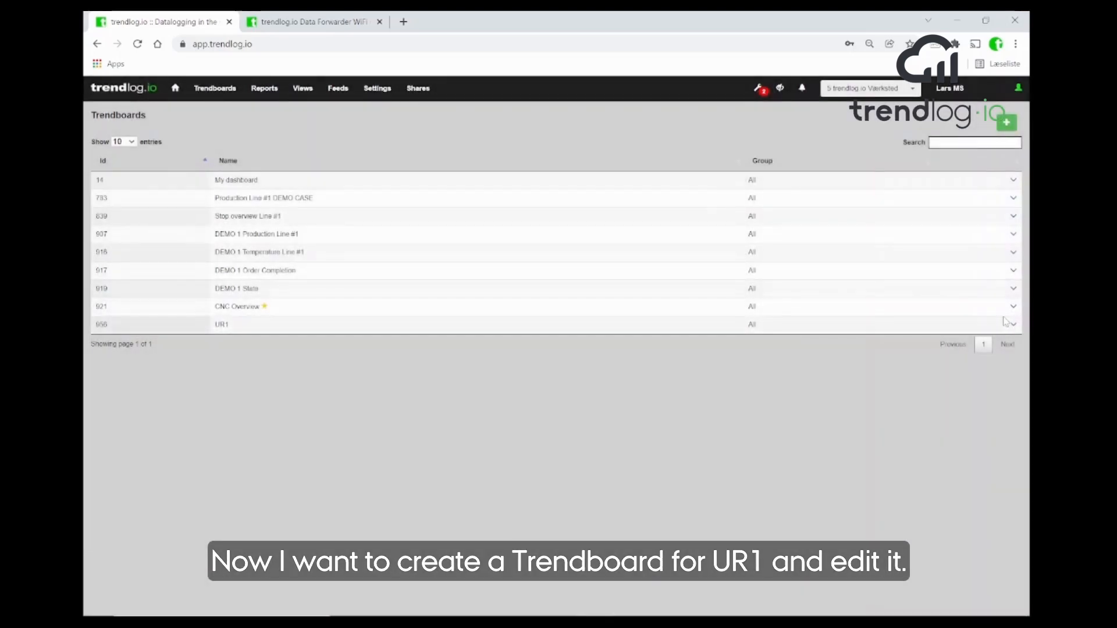
Add a tile showing view 6974 - UR1 State to the UR1 Trendboard and save the board
left_click(1013, 326)
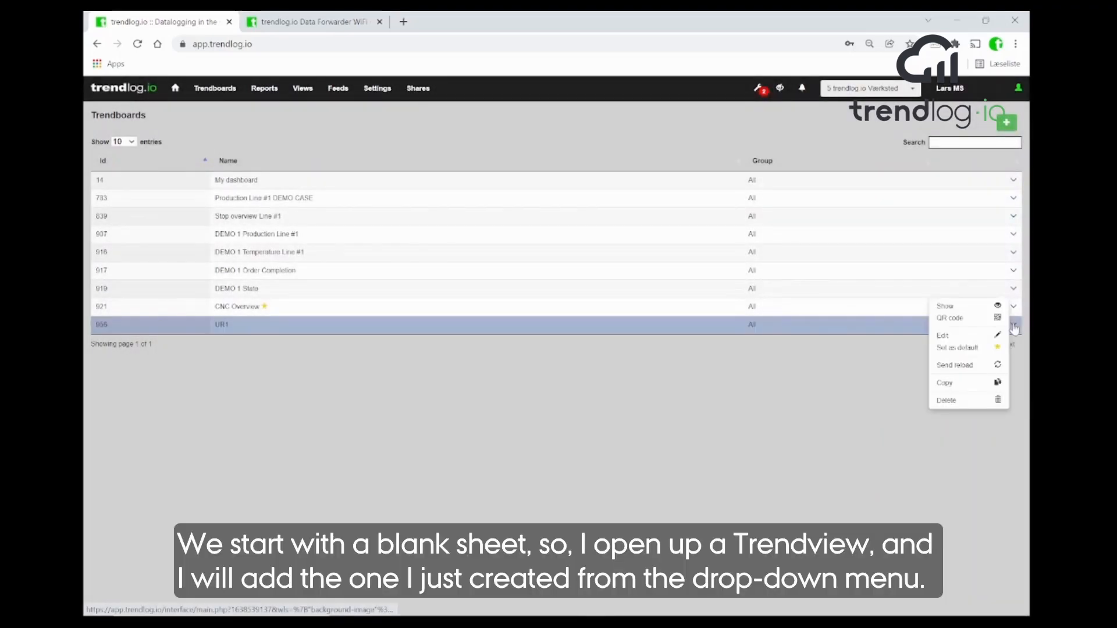
left_click(966, 332)
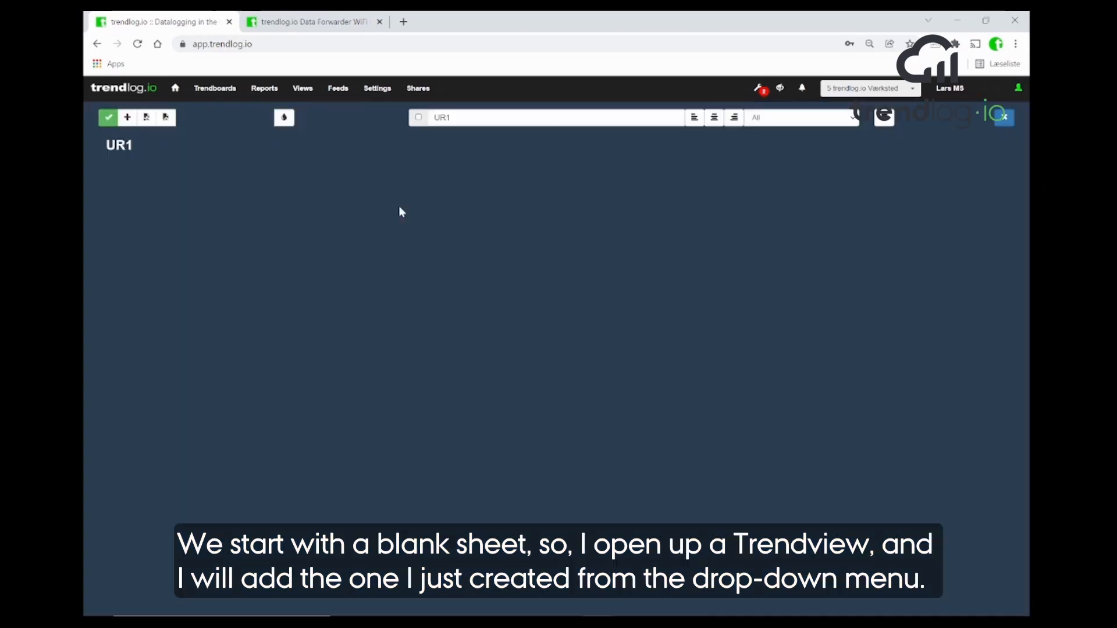
left_click(128, 118)
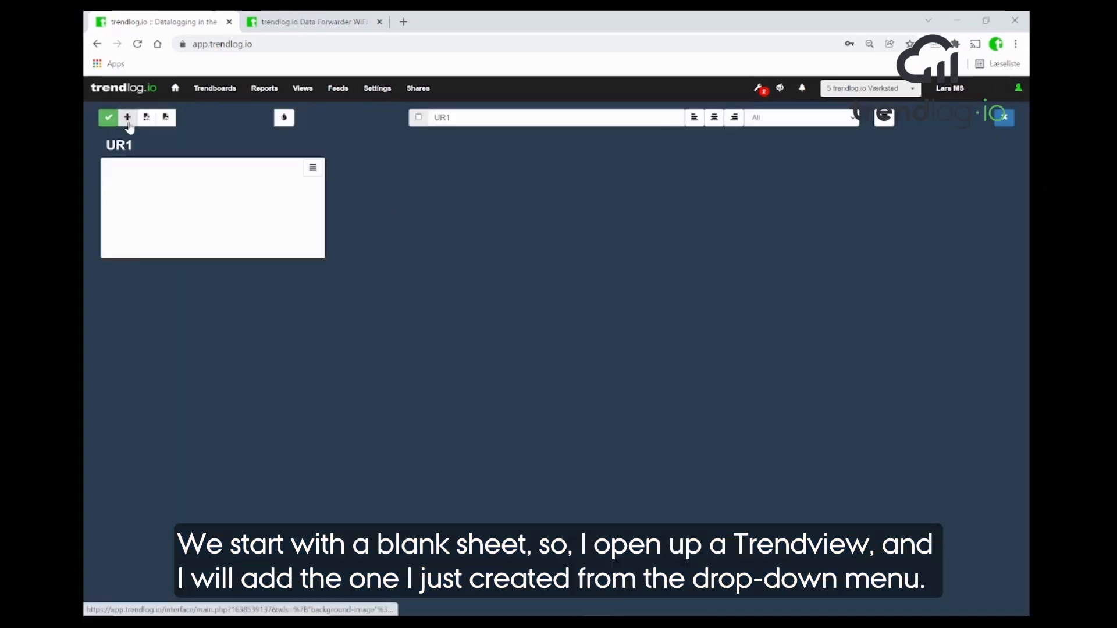
left_click(312, 169)
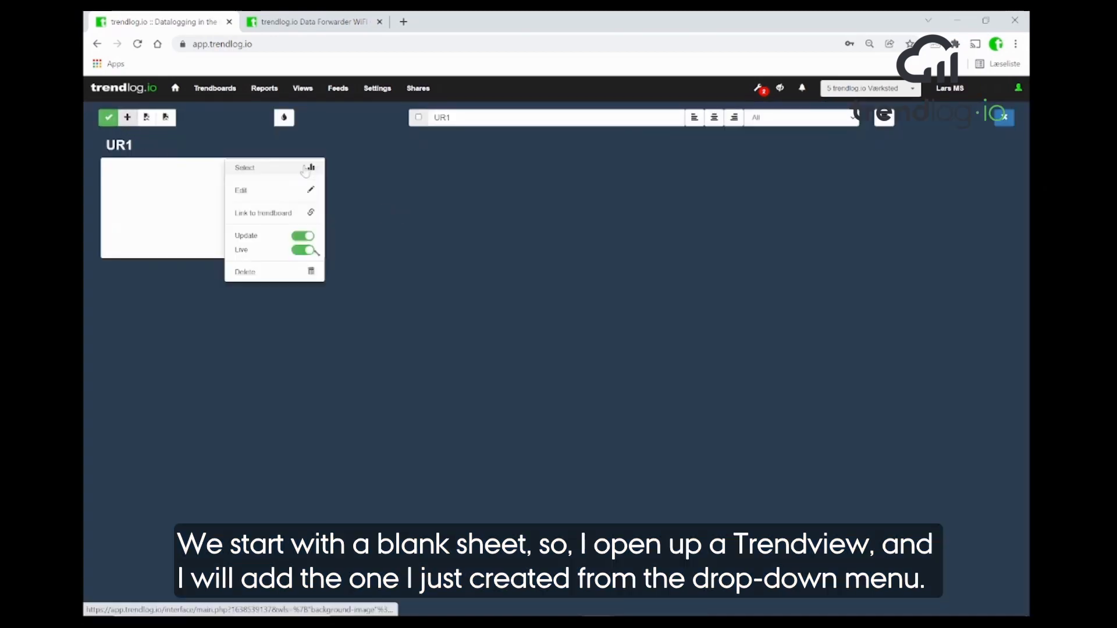
left_click(287, 169)
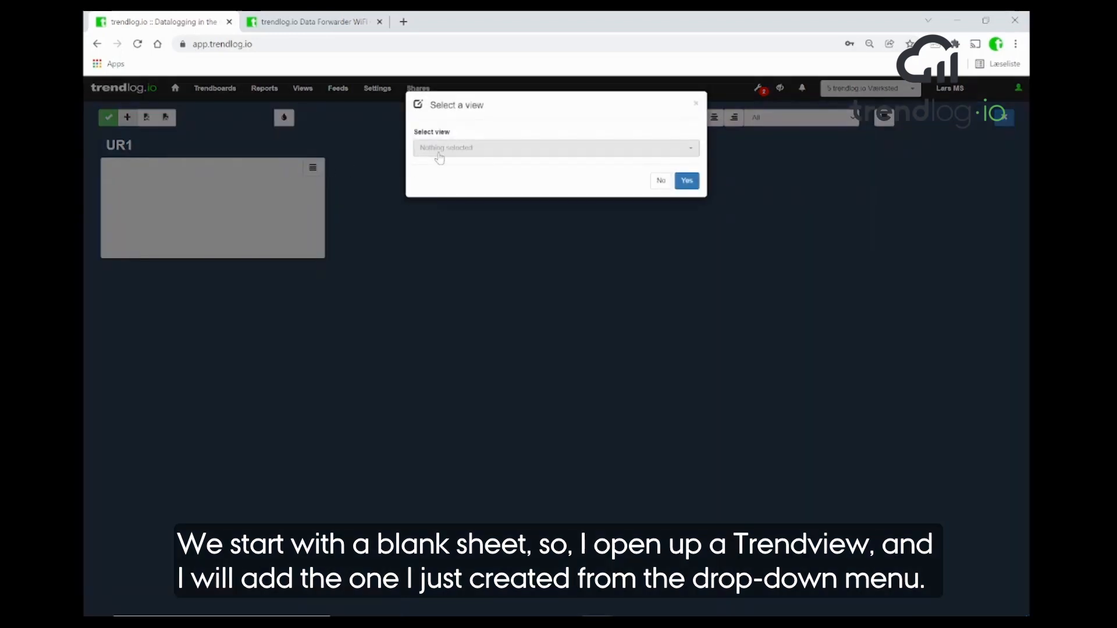
left_click(440, 151)
type("ur1")
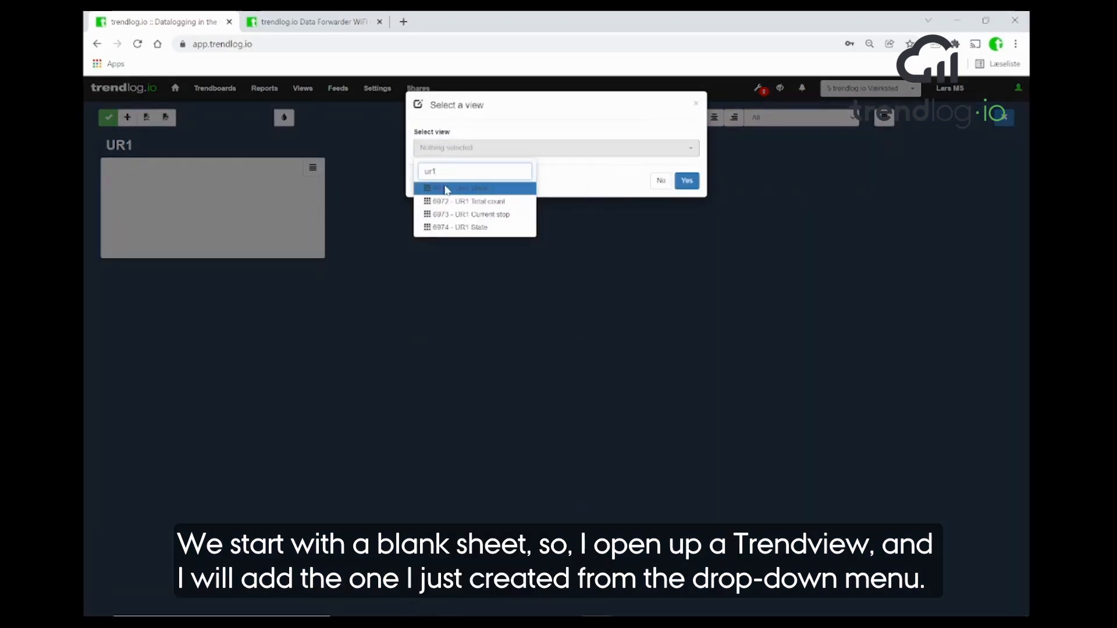
left_click(456, 227)
left_click(686, 181)
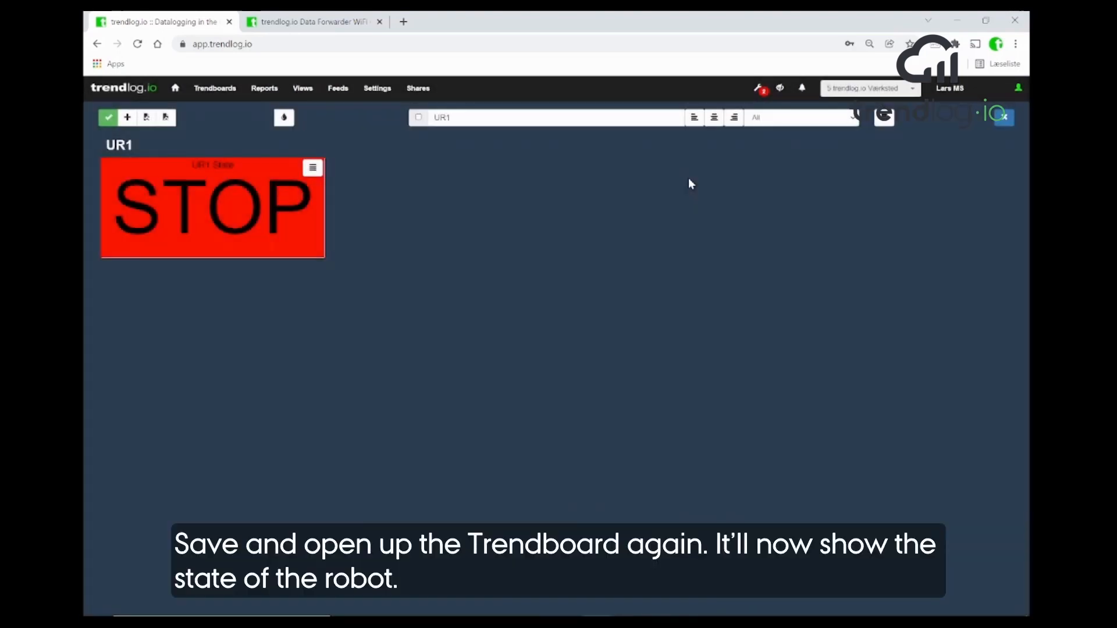
left_click(108, 117)
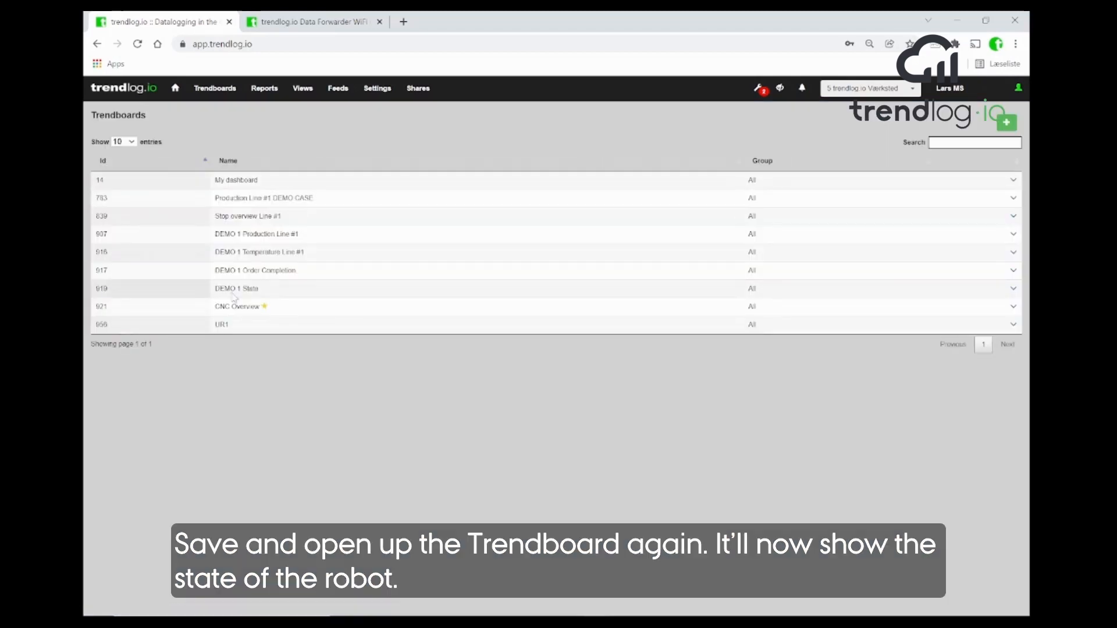
Show the UR1 Trendboard and run the test program in VMware Workstation Player, keeping the sign uncovered to check its response
left_click(246, 331)
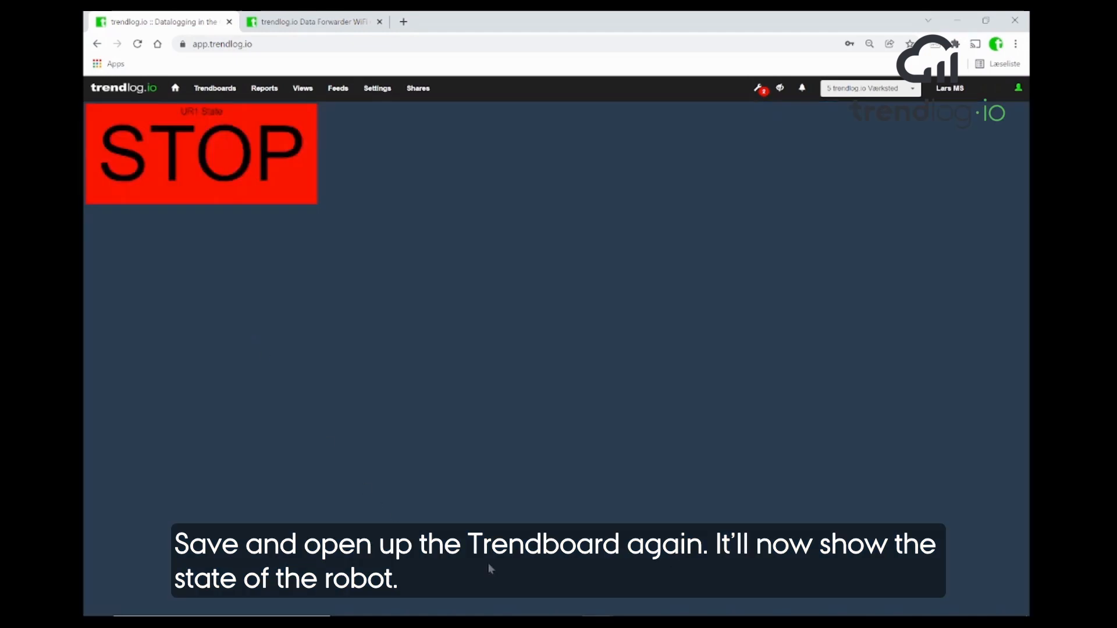
left_click(565, 622)
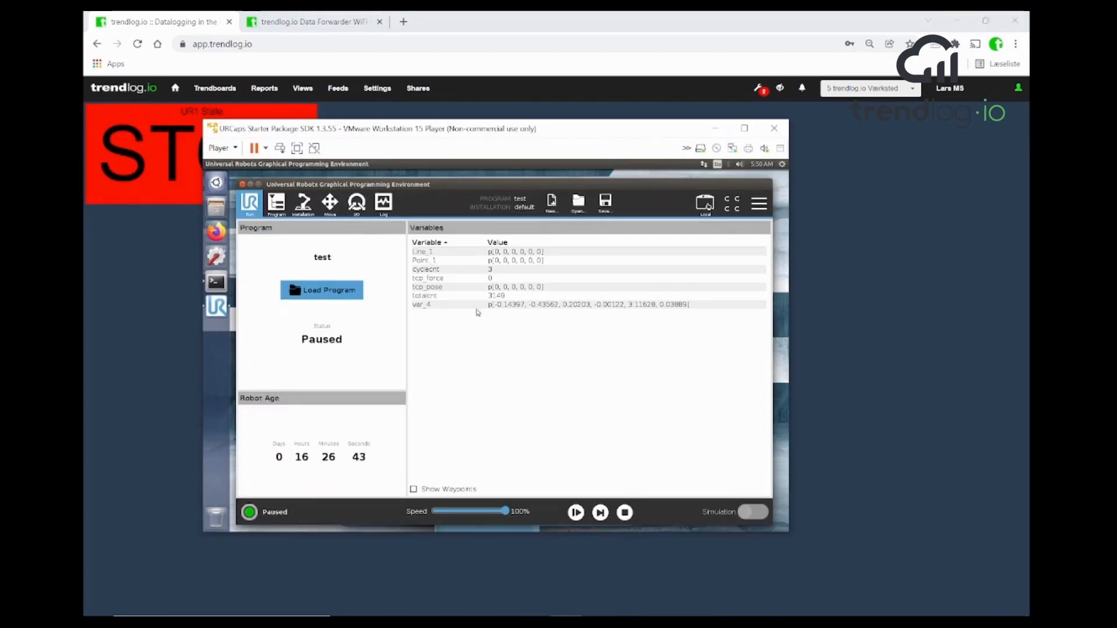
left_click_drag(437, 135, 611, 146)
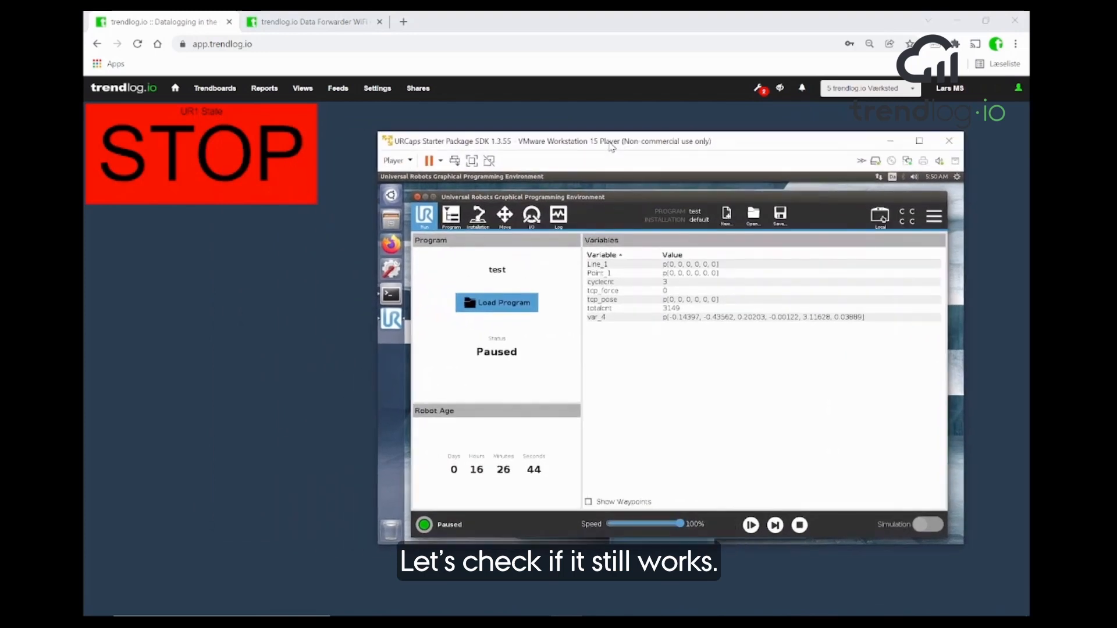
left_click(750, 525)
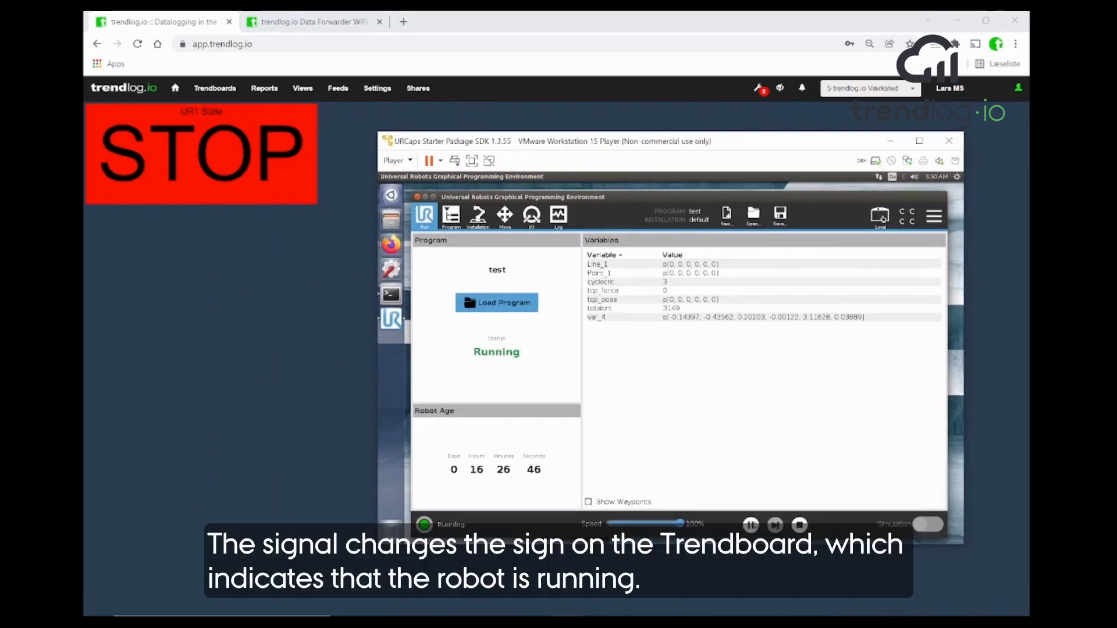